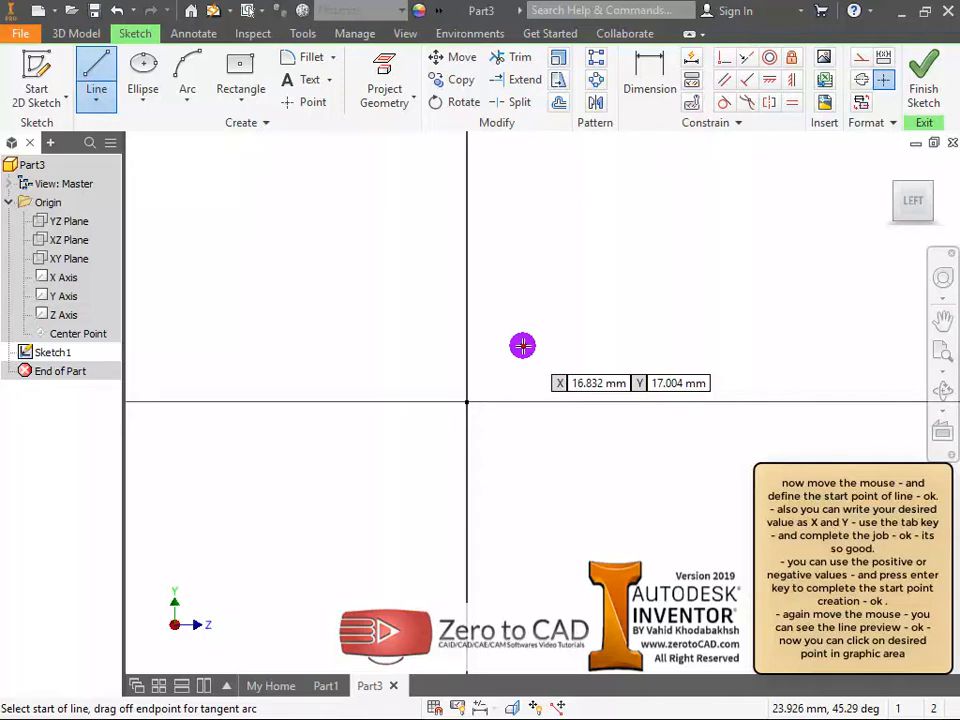
Start a line with its first point at X 10 mm and Y 10 mm.
{"action": "type", "text": "10"}
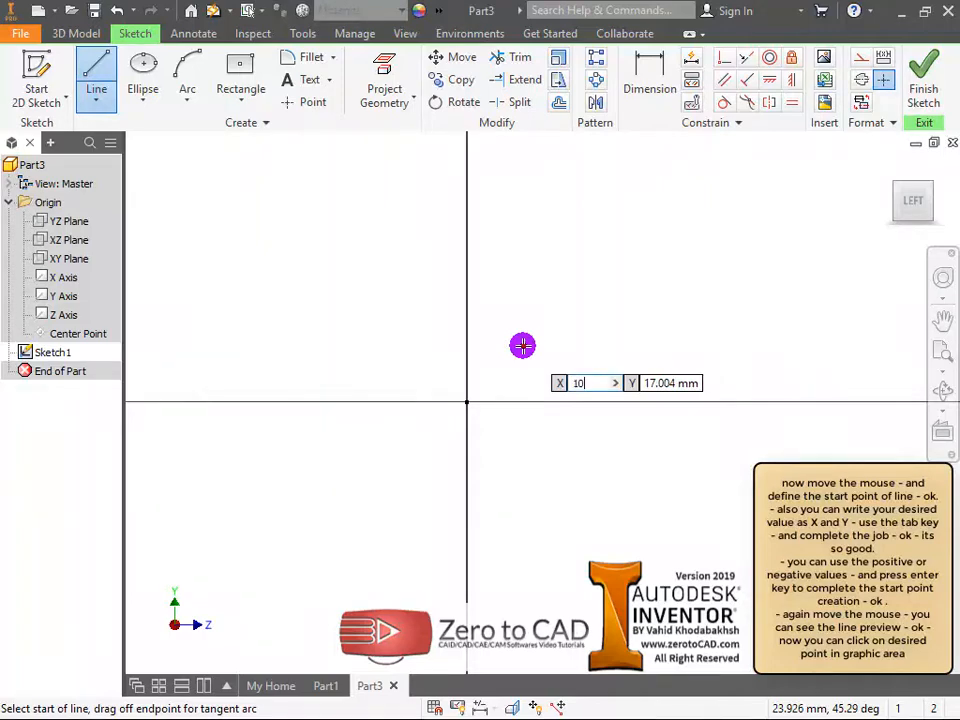
{"action": "key", "text": "Tab"}
{"action": "type", "text": "10"}
{"action": "key", "text": "Return"}
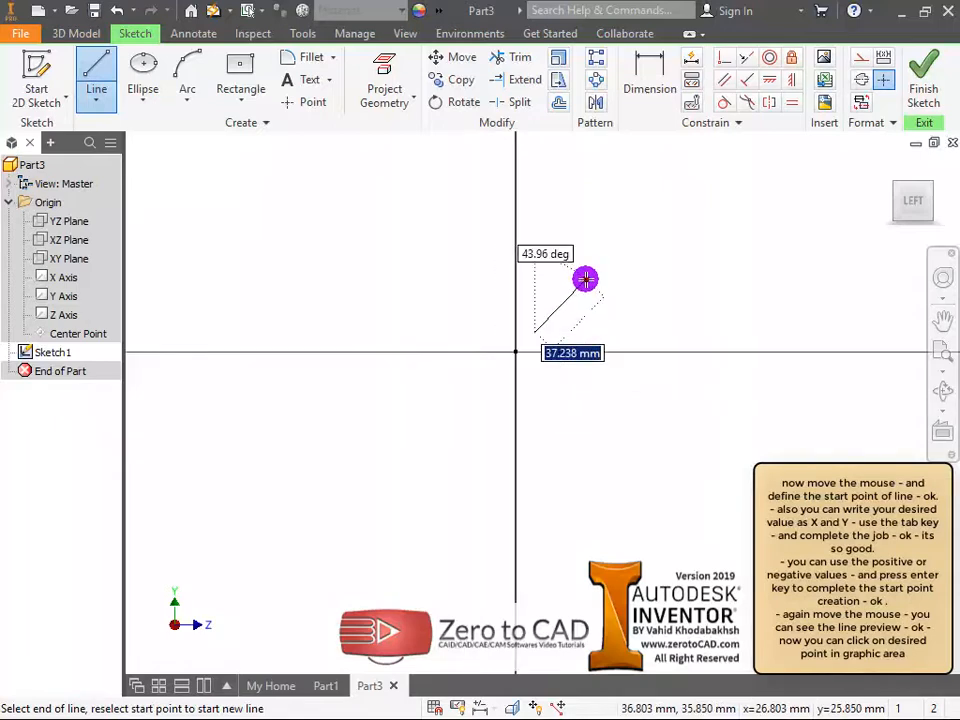
Finish the line with a length of 60 mm and an angle of 65 degrees, without adding another segment.
{"action": "scroll", "coordinate": [591, 283], "scroll_direction": "up", "scroll_amount": 3}
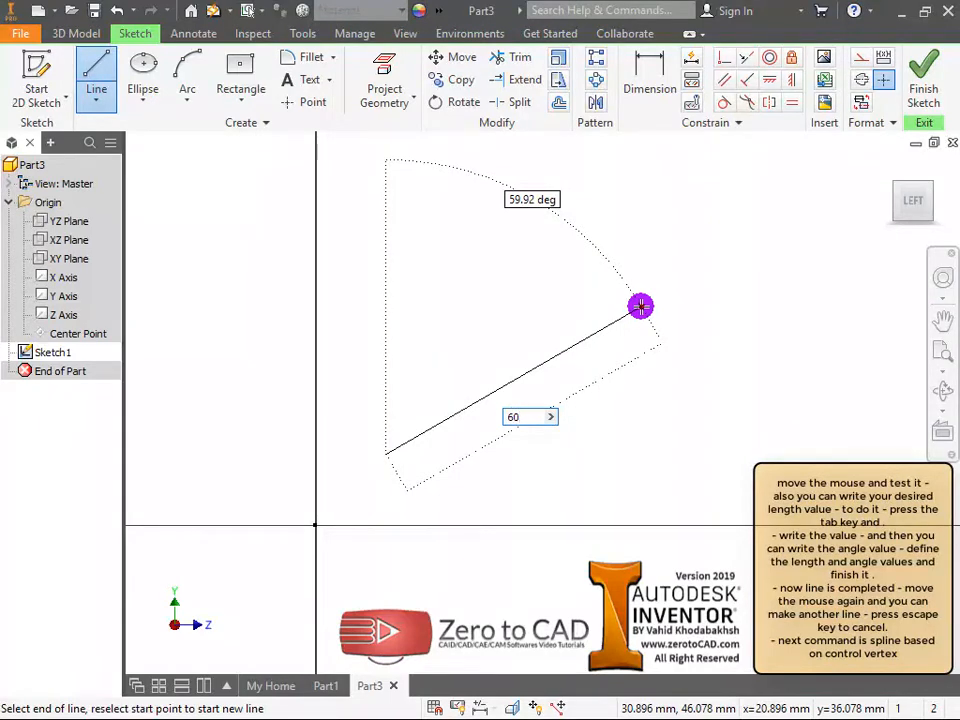
{"action": "key", "text": "Tab"}
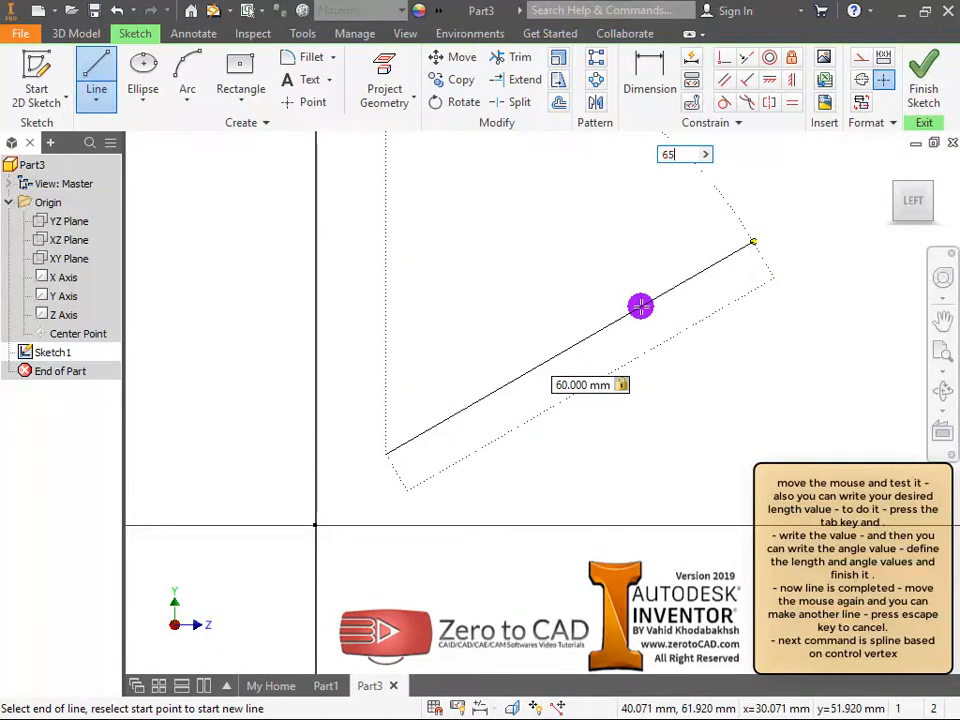
{"action": "key", "text": "Return"}
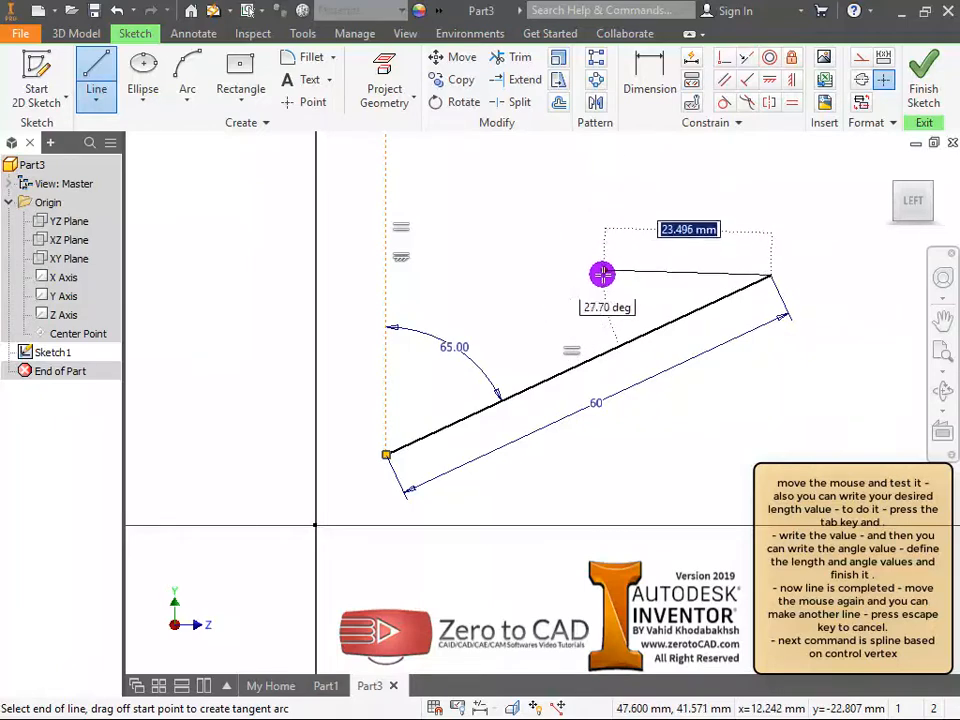
{"action": "mouse_move", "coordinate": [621, 240]}
{"action": "middle_mouse_down"}
{"action": "mouse_move", "coordinate": [634, 234]}
{"action": "mouse_move", "coordinate": [549, 324]}
{"action": "middle_mouse_up"}
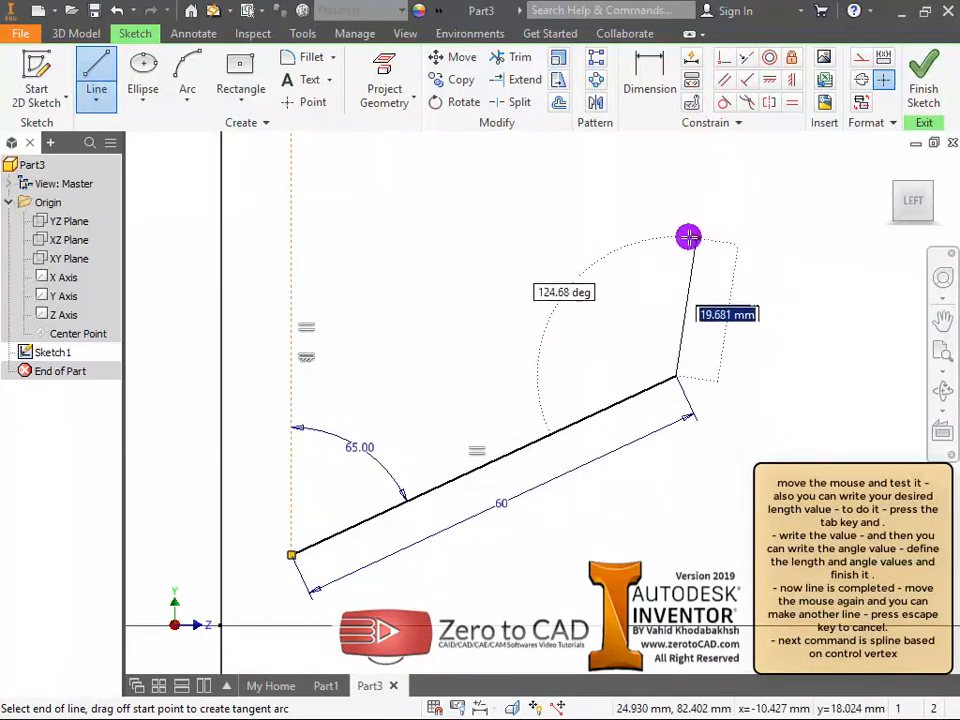
{"action": "key", "text": "Escape"}
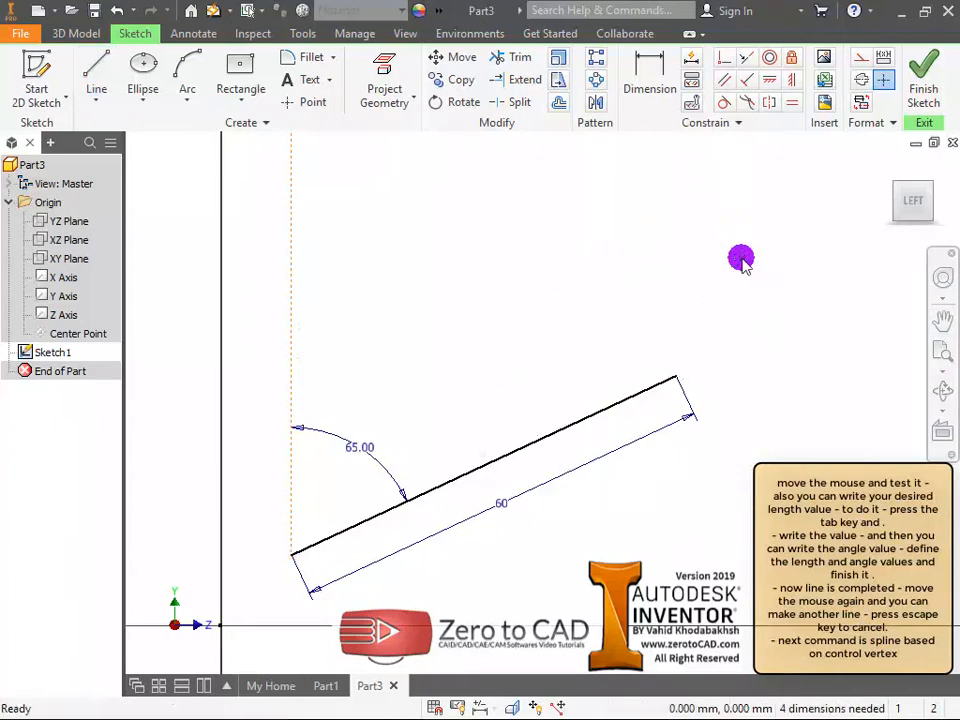
Draw a wavy nine-point control vertex spline above the horizontal axis, beginning left of the line and ending just past the vertical axis.
{"action": "scroll", "coordinate": [675, 267], "scroll_direction": "down", "scroll_amount": 3}
{"action": "scroll", "coordinate": [673, 268], "scroll_direction": "up", "scroll_amount": 5}
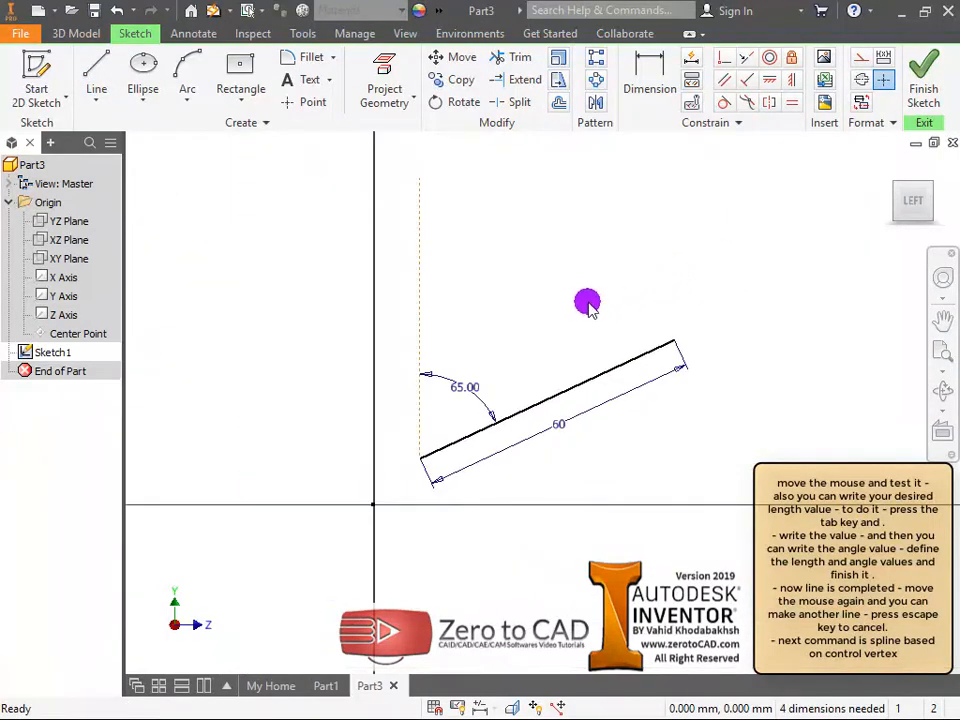
{"action": "mouse_move", "coordinate": [588, 304]}
{"action": "middle_mouse_down"}
{"action": "mouse_move", "coordinate": [718, 295]}
{"action": "mouse_move", "coordinate": [733, 314]}
{"action": "middle_mouse_up"}
{"action": "left_click", "coordinate": [96, 100]}
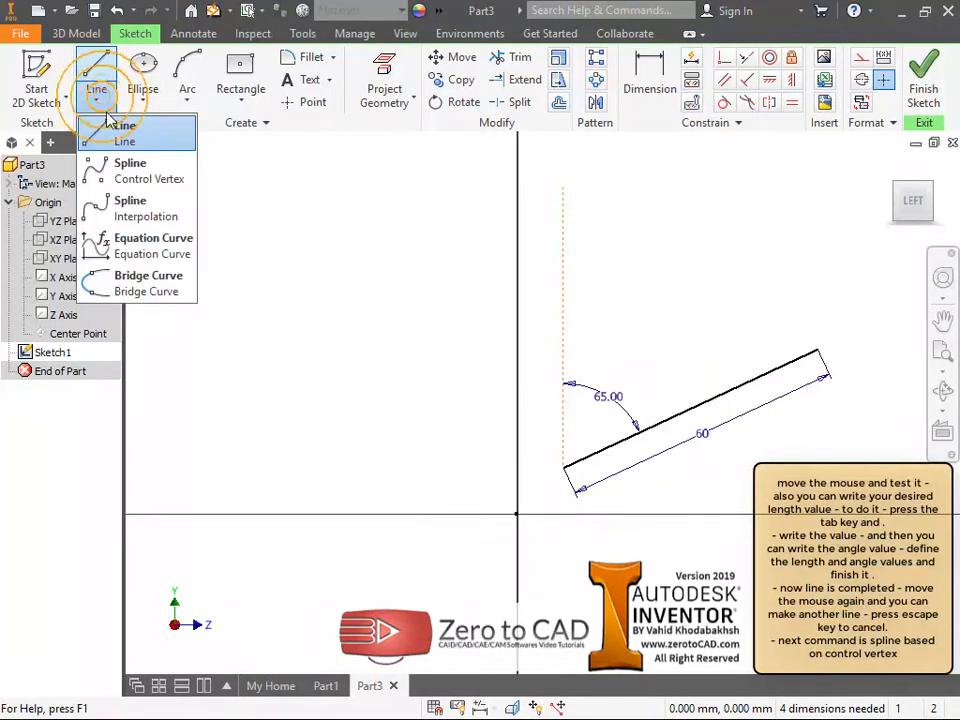
{"action": "left_click", "coordinate": [146, 176]}
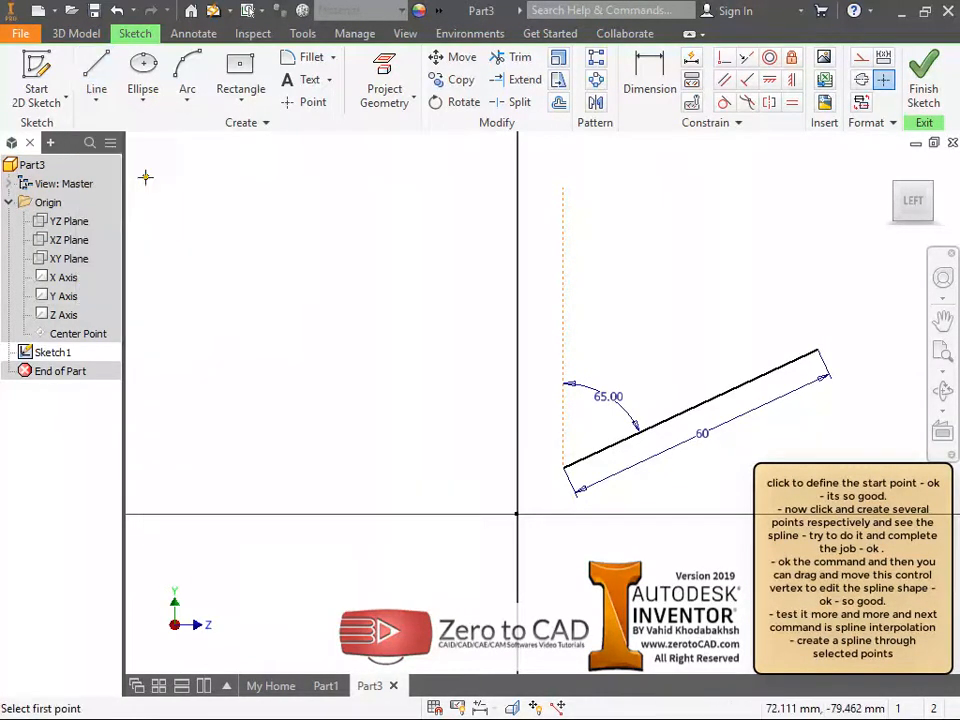
{"action": "mouse_move", "coordinate": [335, 320]}
{"action": "middle_mouse_down"}
{"action": "mouse_move", "coordinate": [476, 302]}
{"action": "mouse_move", "coordinate": [523, 307]}
{"action": "middle_mouse_up"}
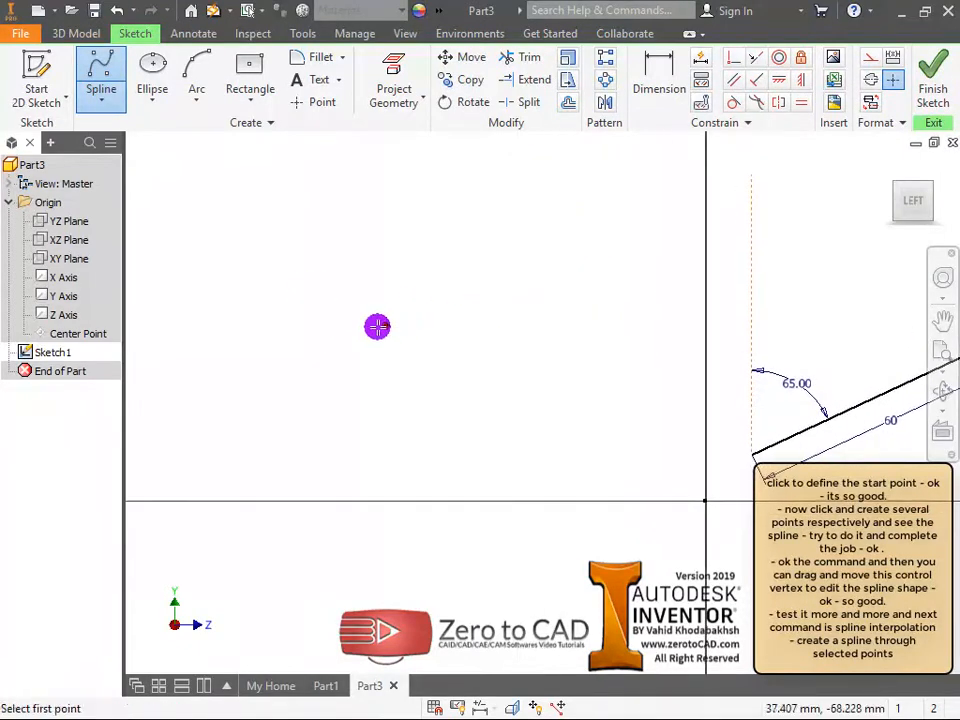
{"action": "left_click", "coordinate": [330, 321]}
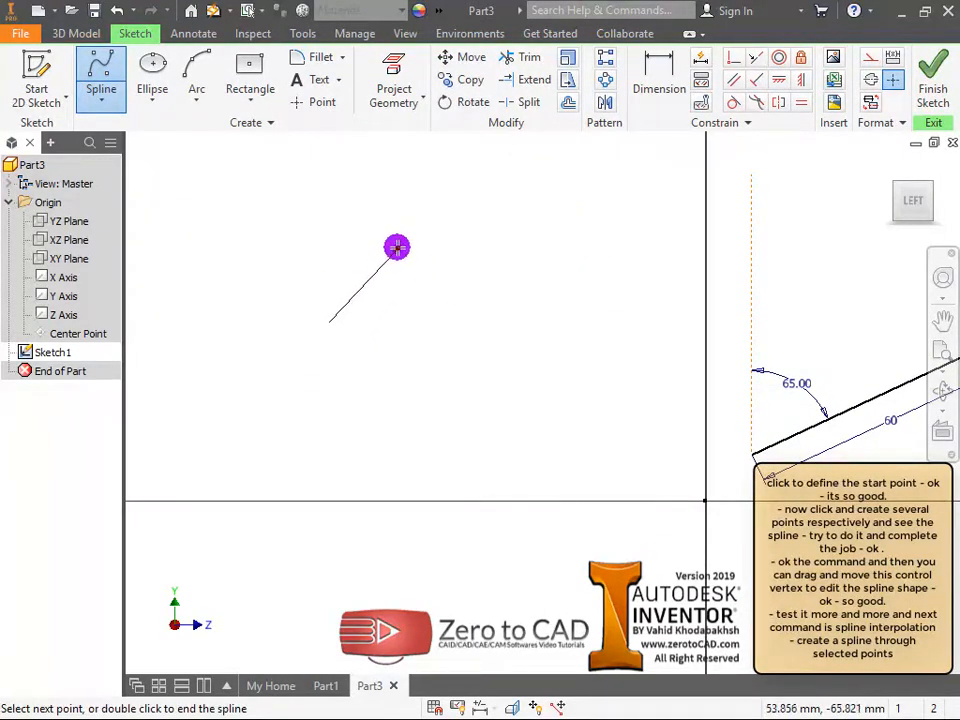
{"action": "left_click", "coordinate": [396, 233]}
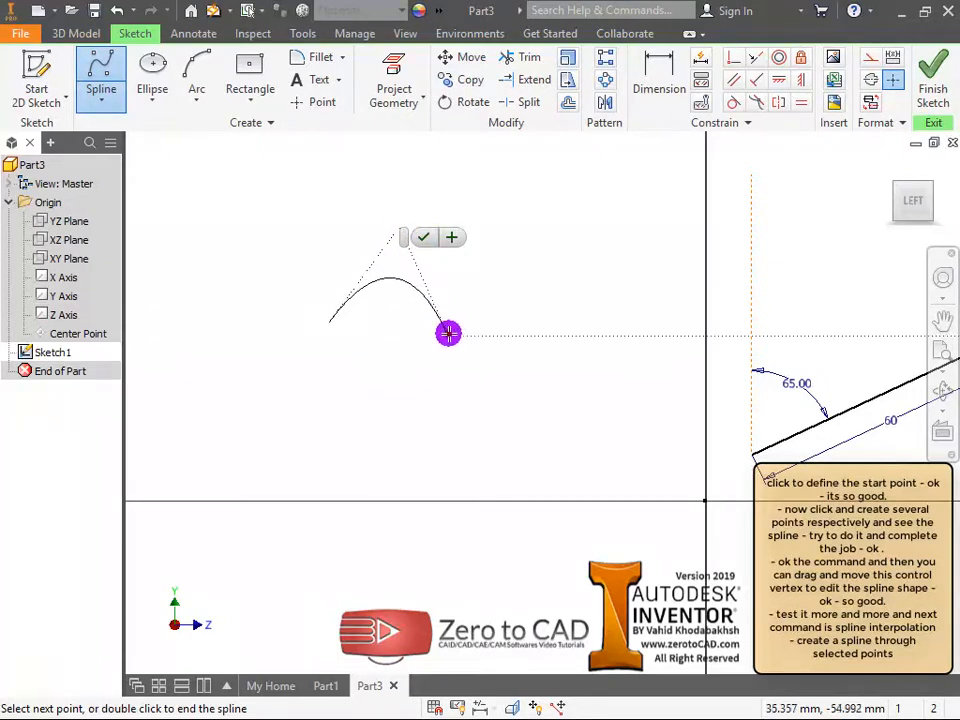
{"action": "left_click", "coordinate": [464, 404]}
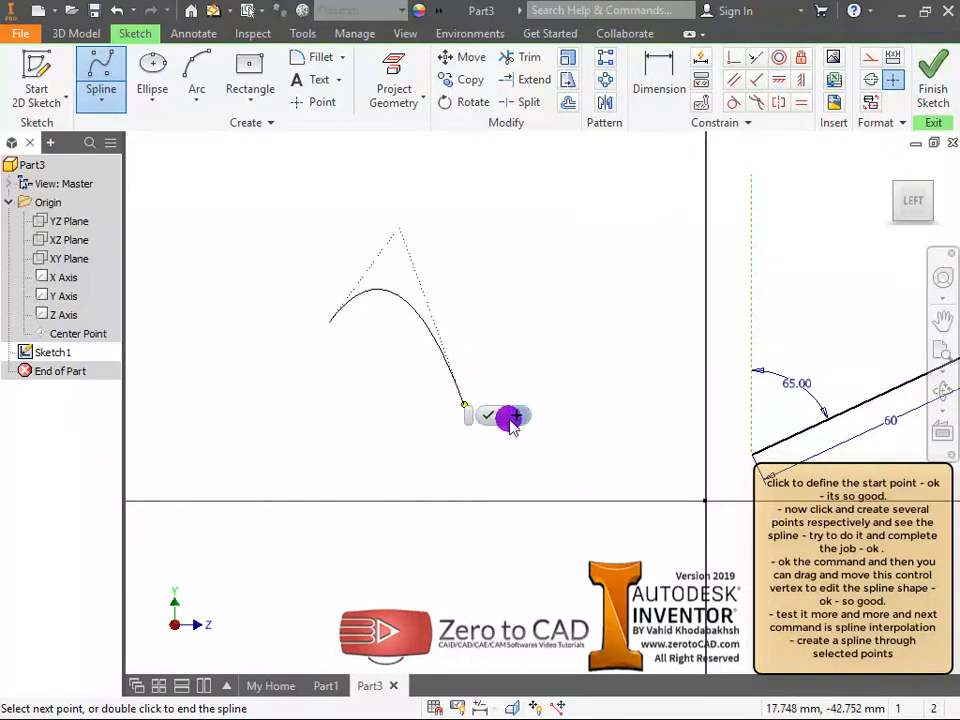
{"action": "left_click", "coordinate": [513, 446]}
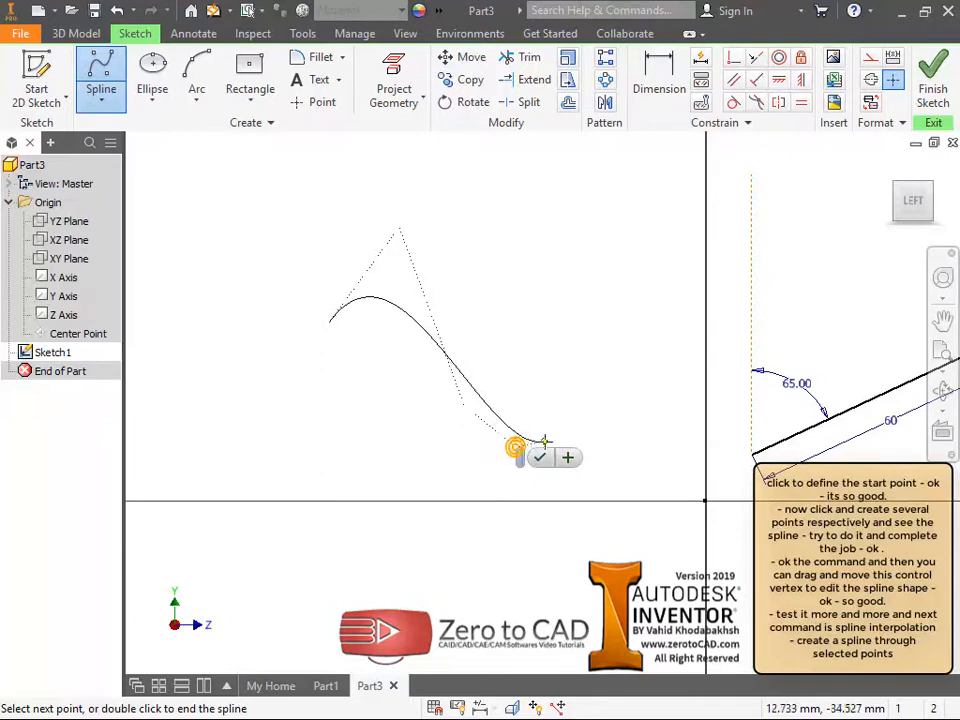
{"action": "left_click", "coordinate": [583, 413]}
{"action": "left_click", "coordinate": [632, 334]}
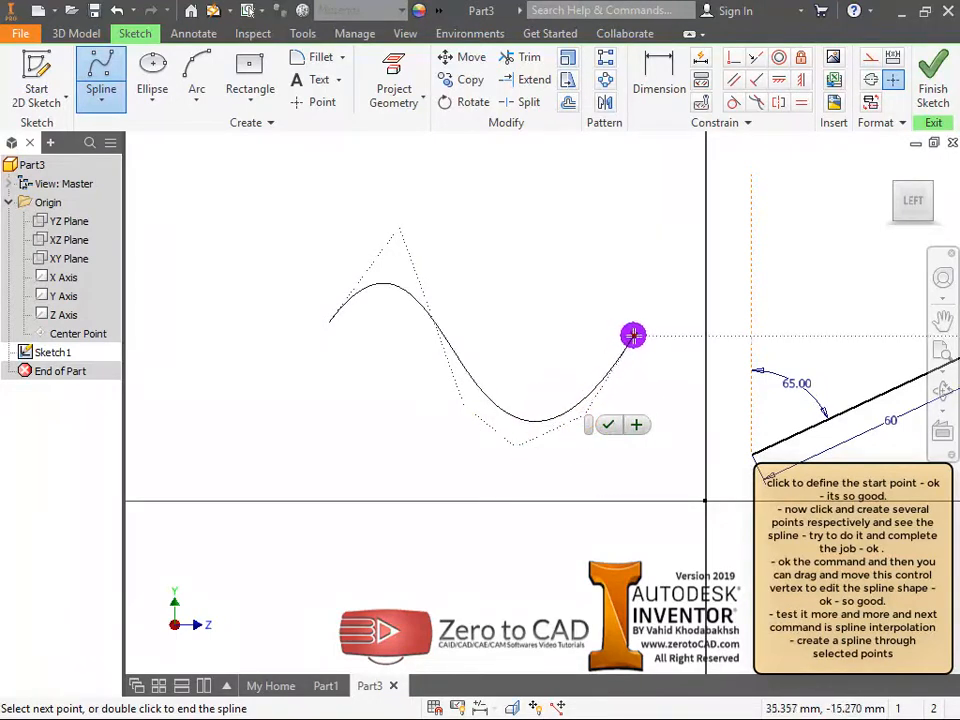
{"action": "left_click", "coordinate": [663, 268]}
{"action": "left_click", "coordinate": [726, 249]}
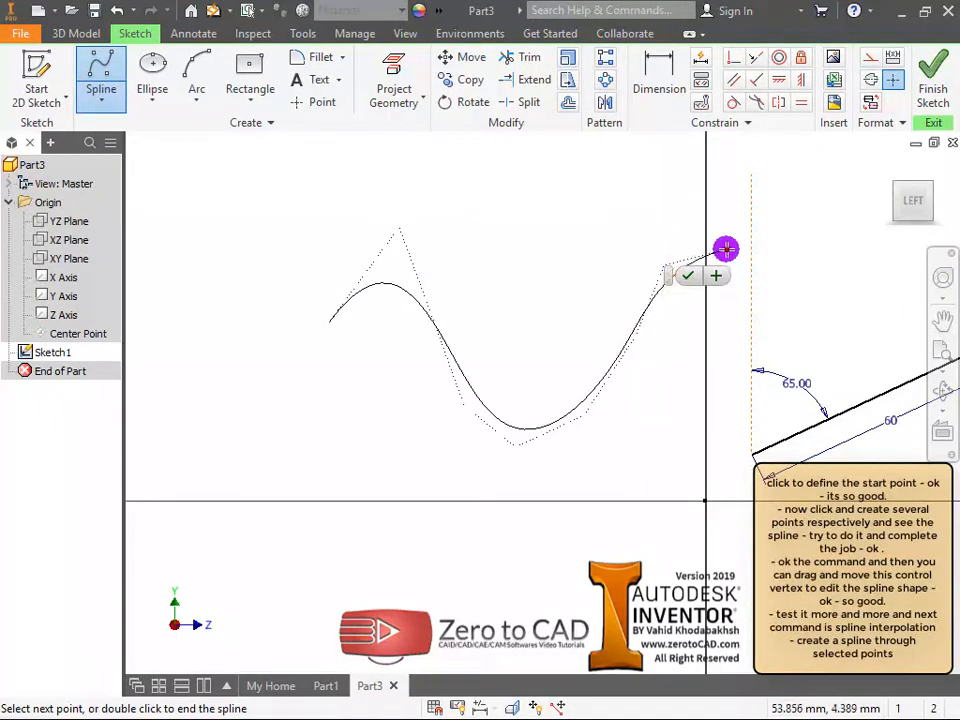
{"action": "left_click", "coordinate": [799, 313]}
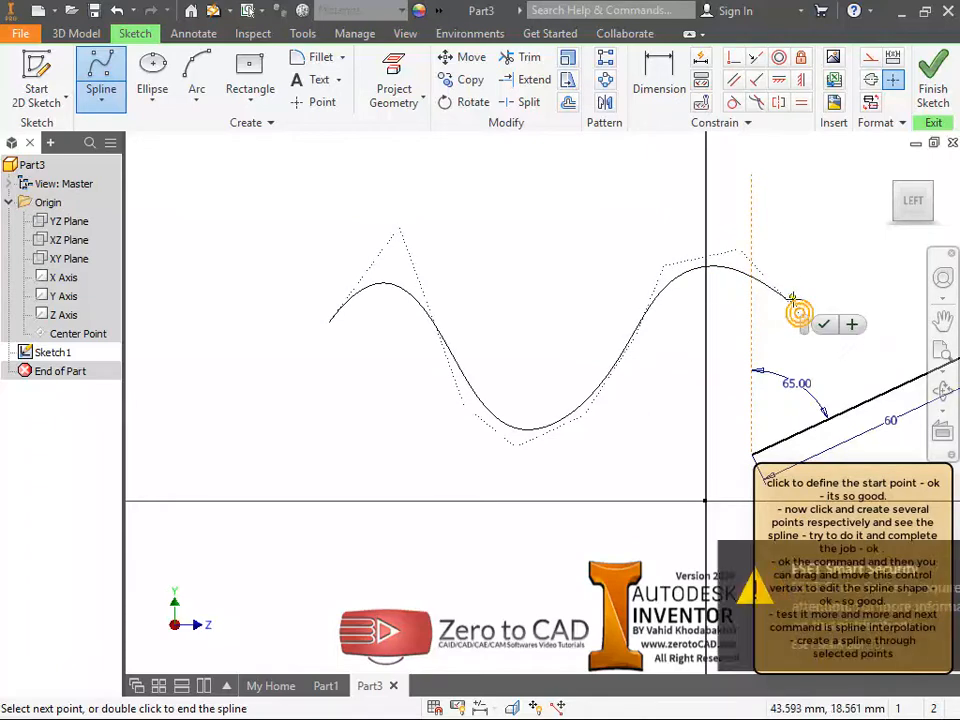
{"action": "left_click", "coordinate": [822, 325]}
Reshape the control vertex spline by raising the first vertex of its second crest and spreading the three valley vertices outward and down.
{"action": "left_click", "coordinate": [708, 271]}
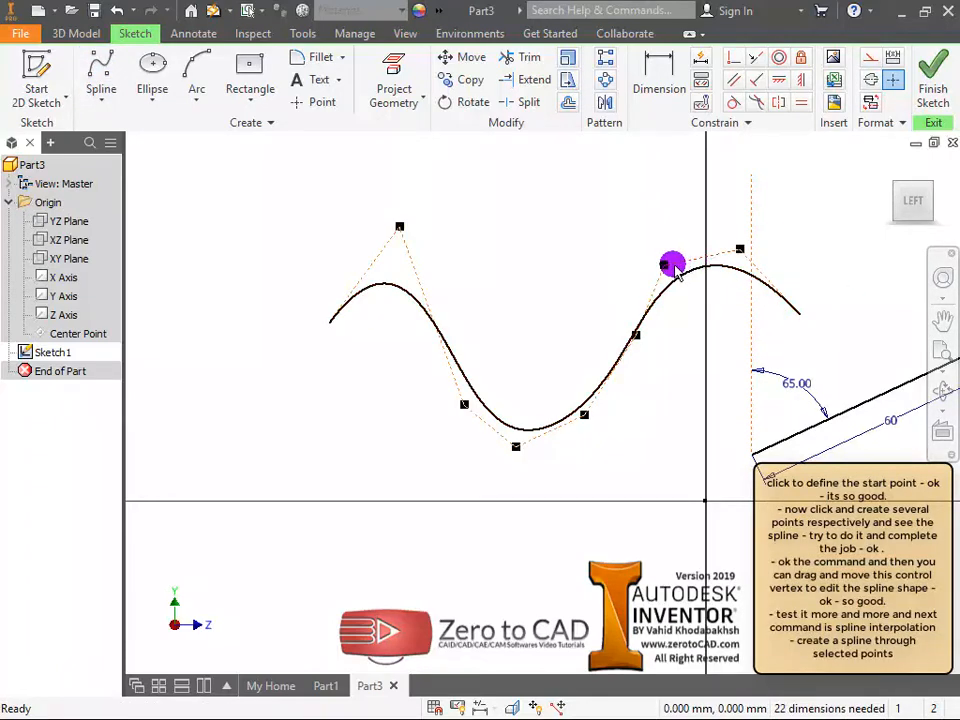
{"action": "left_click_drag", "start_coordinate": [666, 267], "coordinate": [651, 236]}
{"action": "left_click", "coordinate": [575, 418]}
{"action": "left_click_drag", "start_coordinate": [580, 416], "coordinate": [612, 446]}
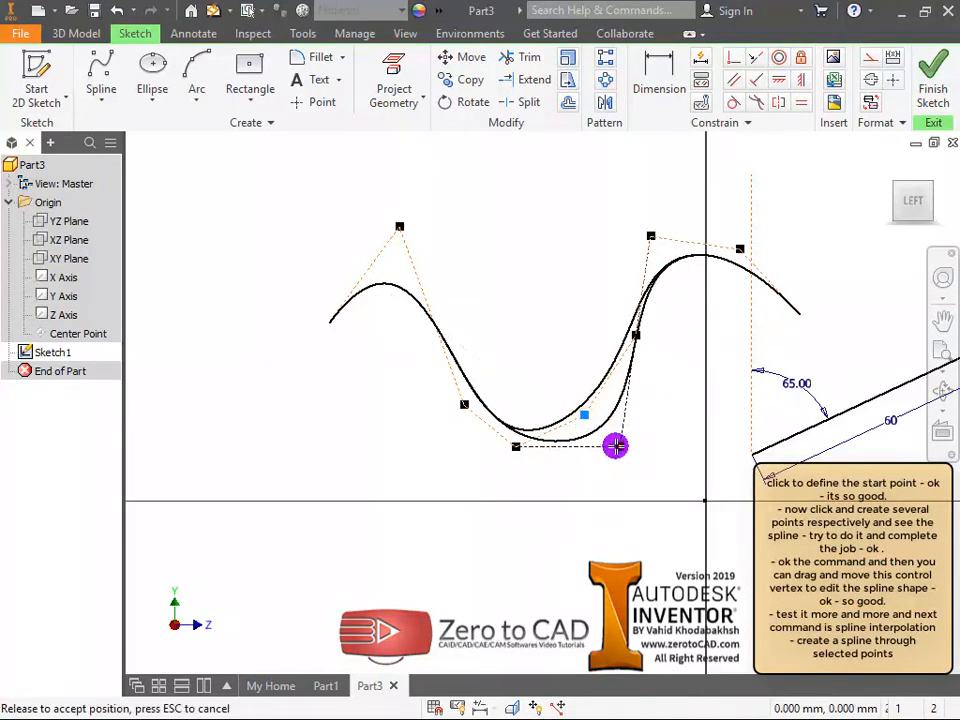
{"action": "left_click", "coordinate": [540, 476]}
{"action": "left_click_drag", "start_coordinate": [515, 449], "coordinate": [490, 478]}
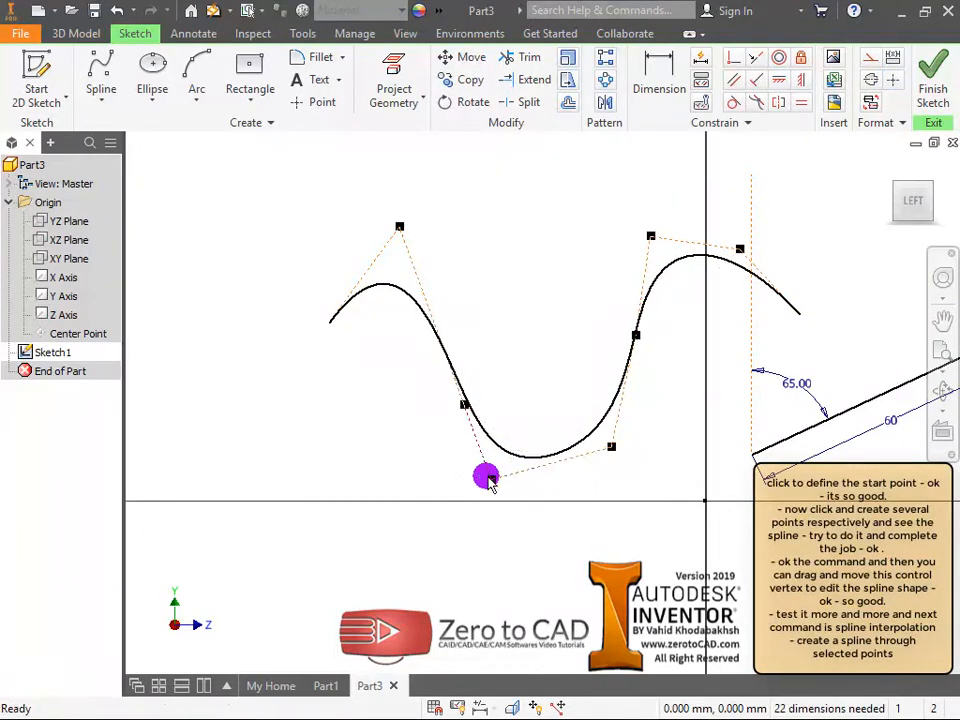
{"action": "left_click_drag", "start_coordinate": [463, 406], "coordinate": [409, 430]}
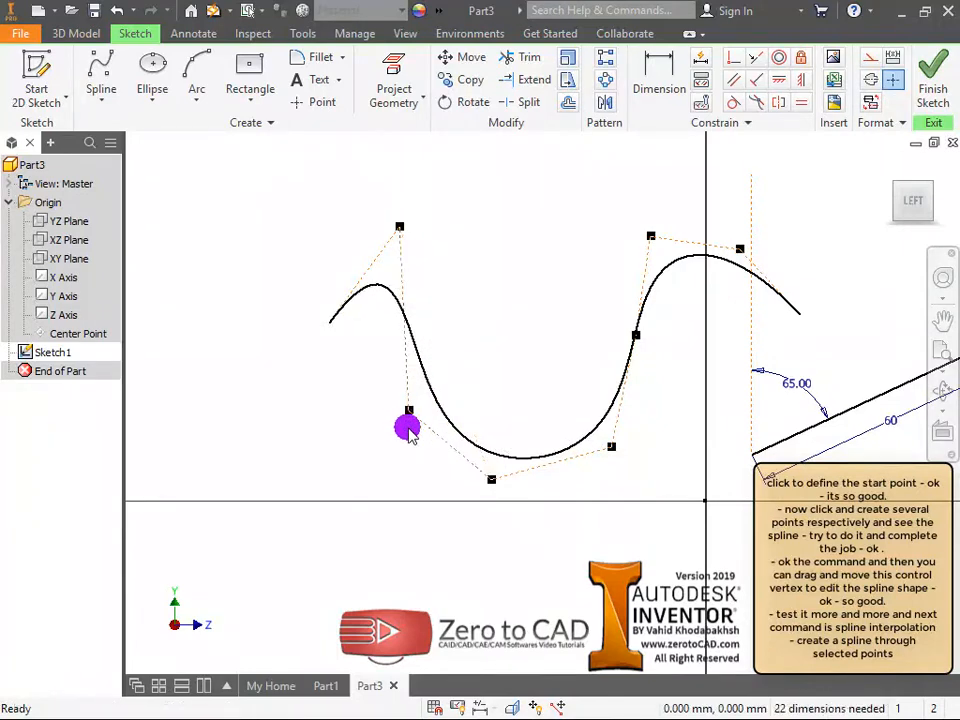
Draw a wavy interpolation spline through nine points below the horizontal axis, with a central crest between two valleys.
{"action": "middle_click_drag", "start_coordinate": [330, 368], "coordinate": [304, 287]}
{"action": "left_click", "coordinate": [101, 92]}
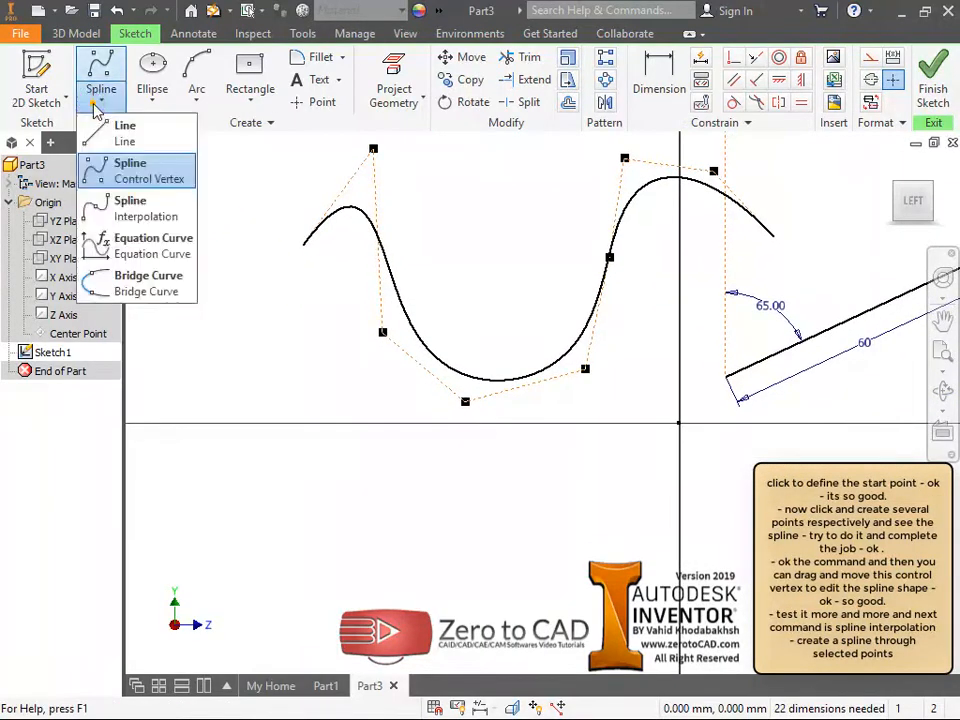
{"action": "left_click", "coordinate": [130, 205]}
{"action": "left_click", "coordinate": [282, 510]}
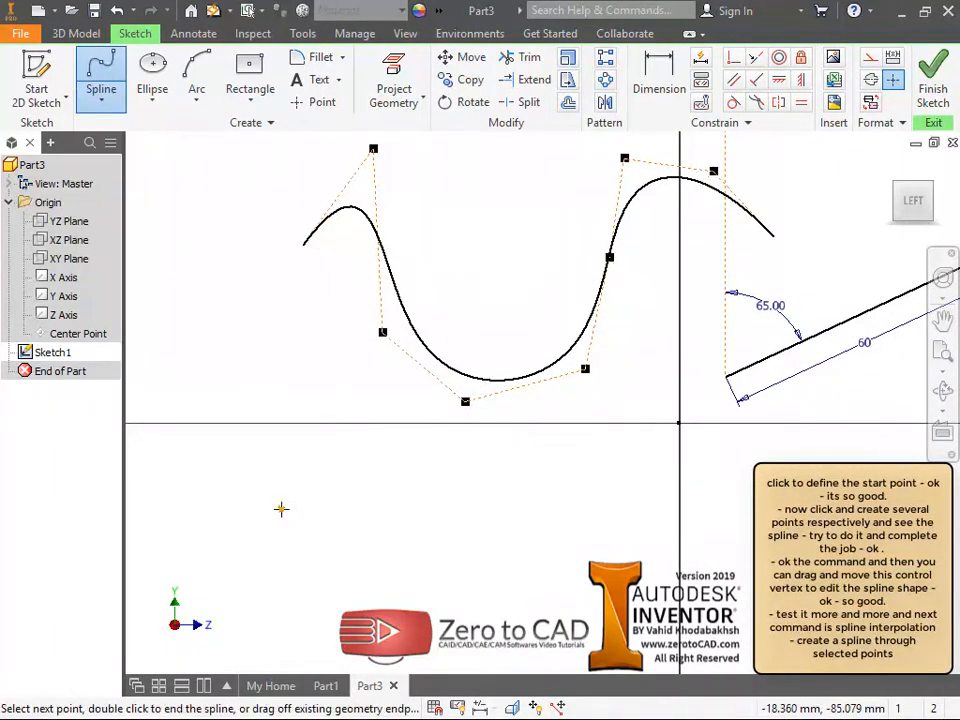
{"action": "left_click", "coordinate": [311, 637]}
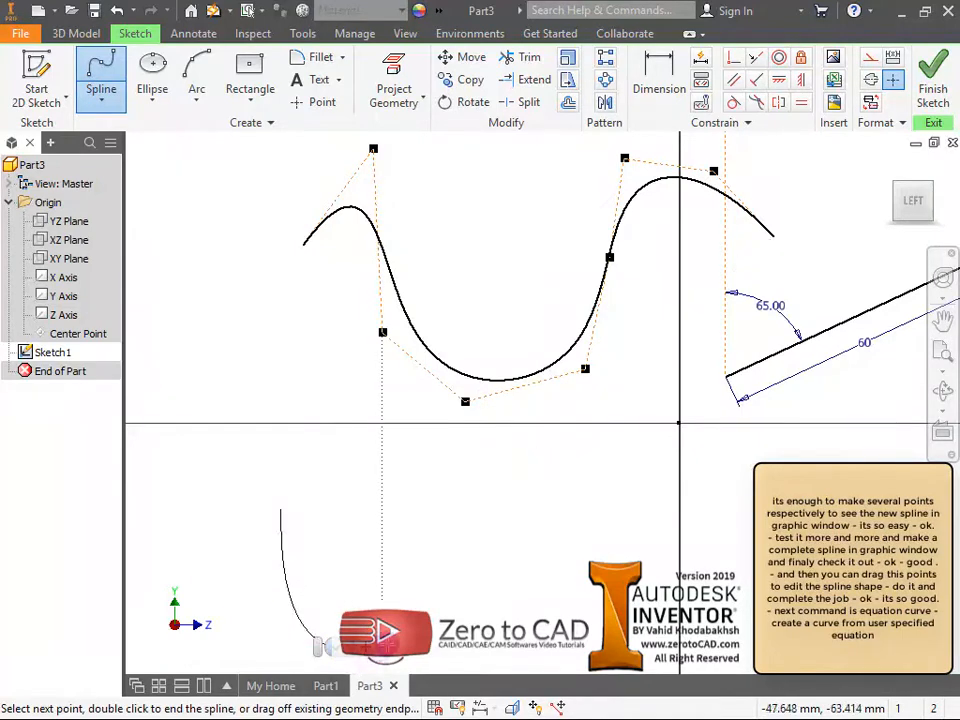
{"action": "left_click", "coordinate": [444, 529]}
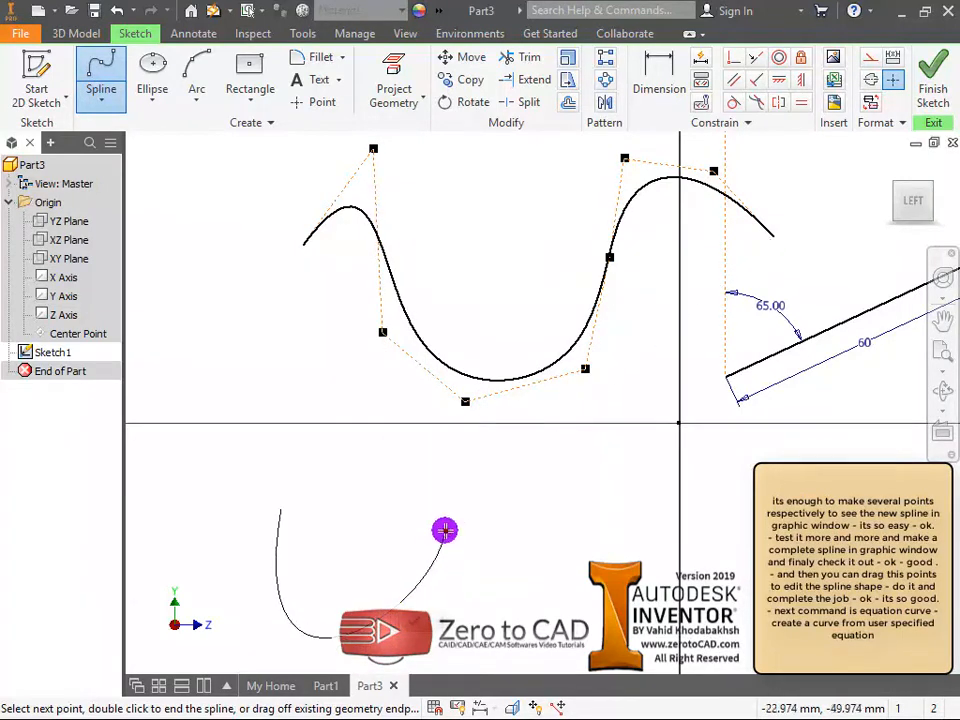
{"action": "left_click", "coordinate": [525, 496]}
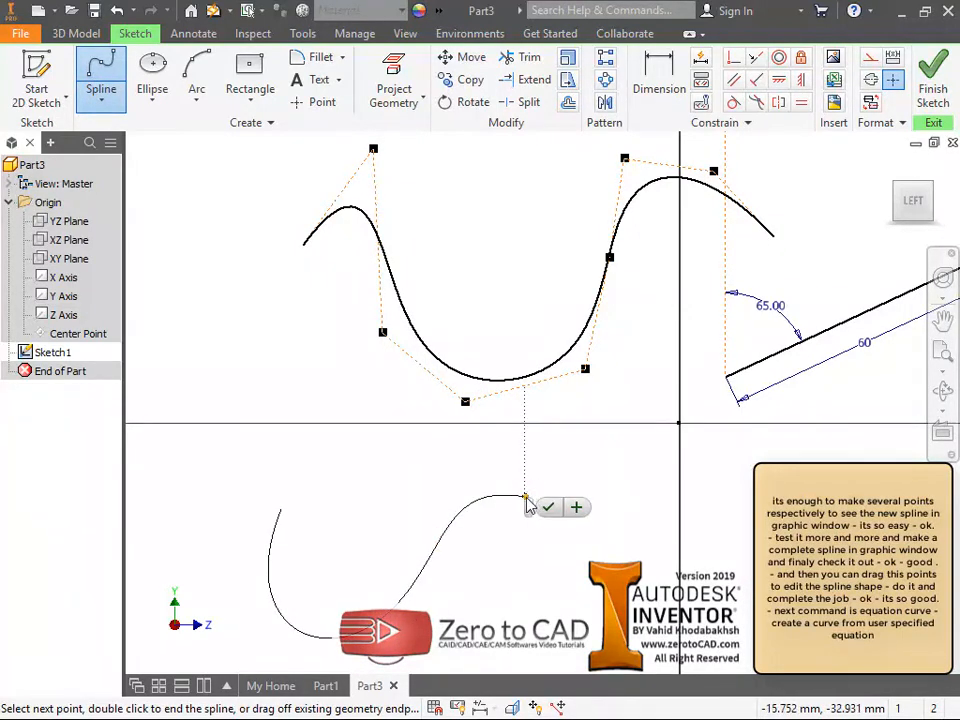
{"action": "left_click", "coordinate": [597, 584]}
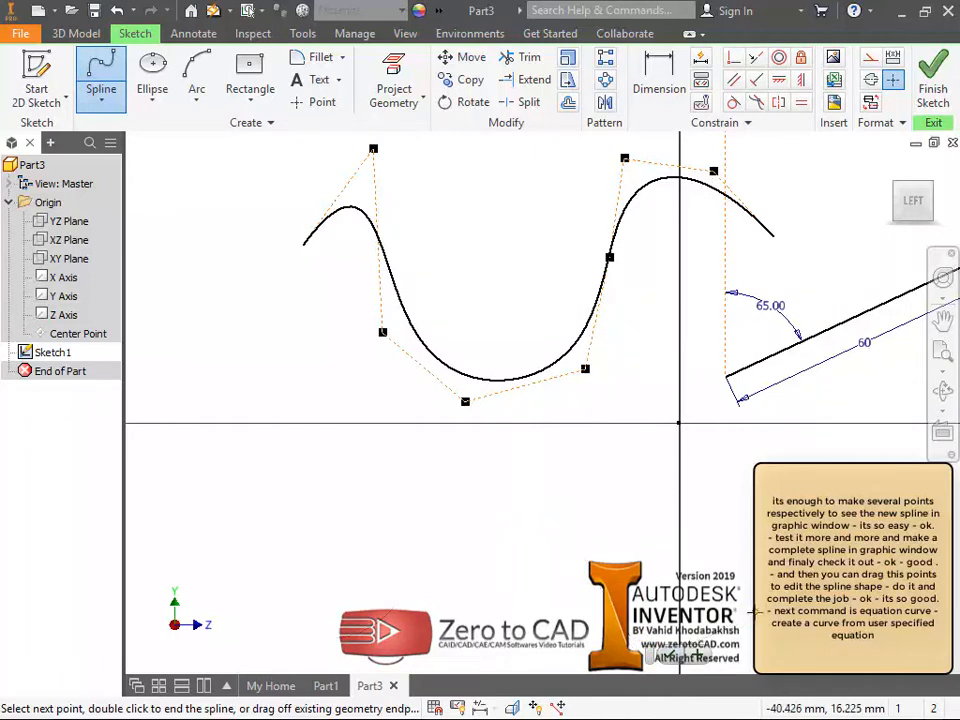
{"action": "left_click", "coordinate": [790, 530]}
{"action": "left_click", "coordinate": [797, 528]}
{"action": "left_click", "coordinate": [810, 541]}
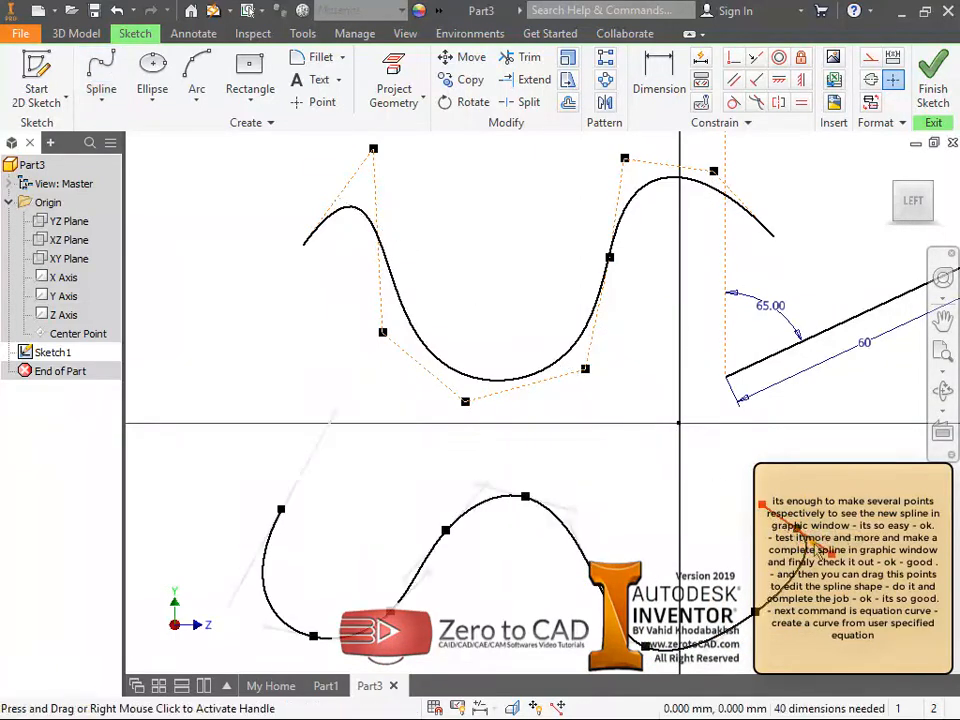
Reshape the interpolation spline by lowering its crest point and shifting the two first-valley points apart and the point after the crest down-left.
{"action": "left_click", "coordinate": [562, 513]}
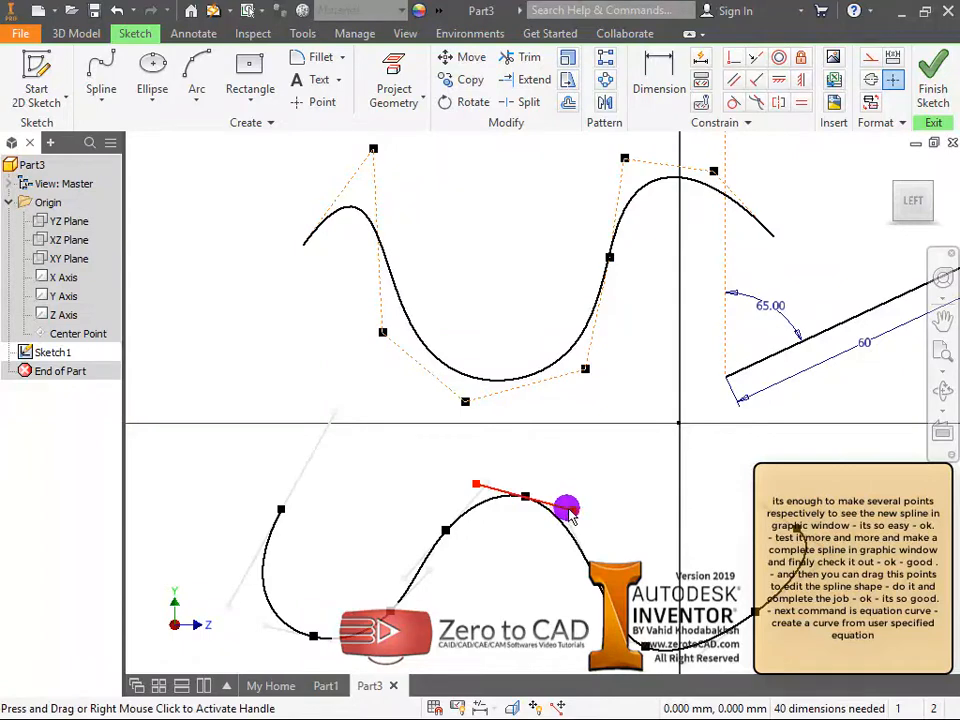
{"action": "left_click_drag", "start_coordinate": [586, 516], "coordinate": [521, 508]}
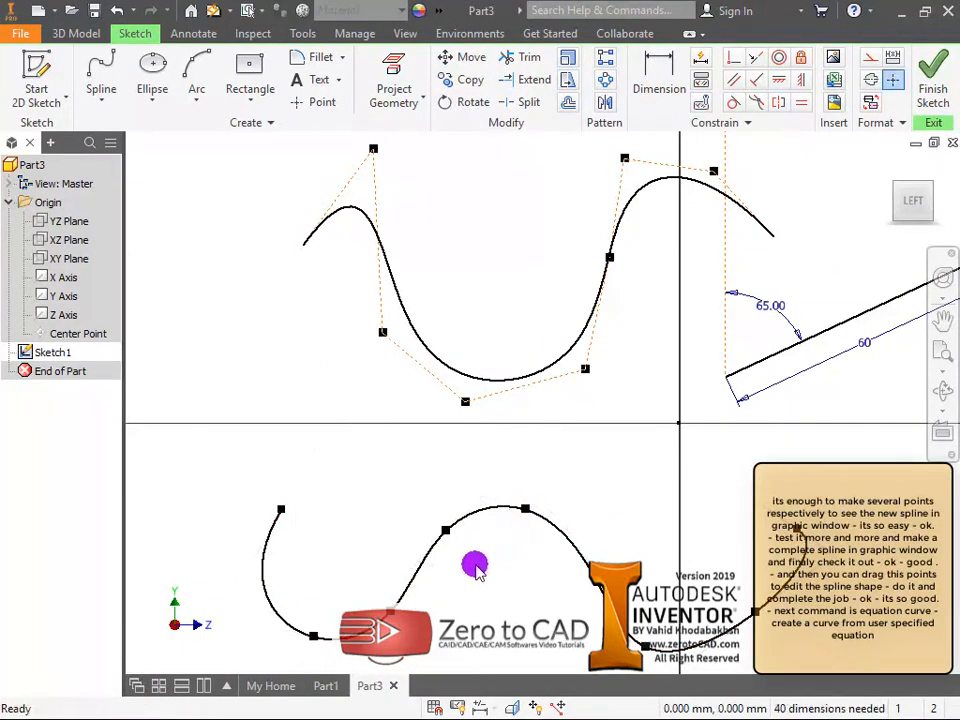
{"action": "middle_click_drag", "start_coordinate": [472, 588], "coordinate": [476, 553]}
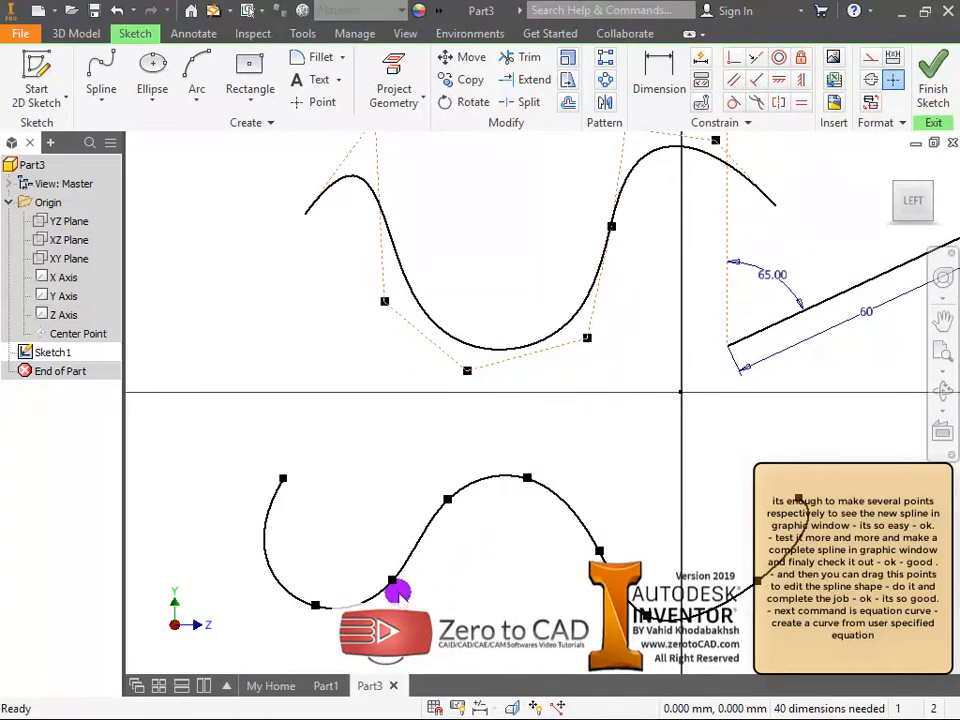
{"action": "left_click_drag", "start_coordinate": [395, 586], "coordinate": [420, 604]}
{"action": "left_click", "coordinate": [317, 613]}
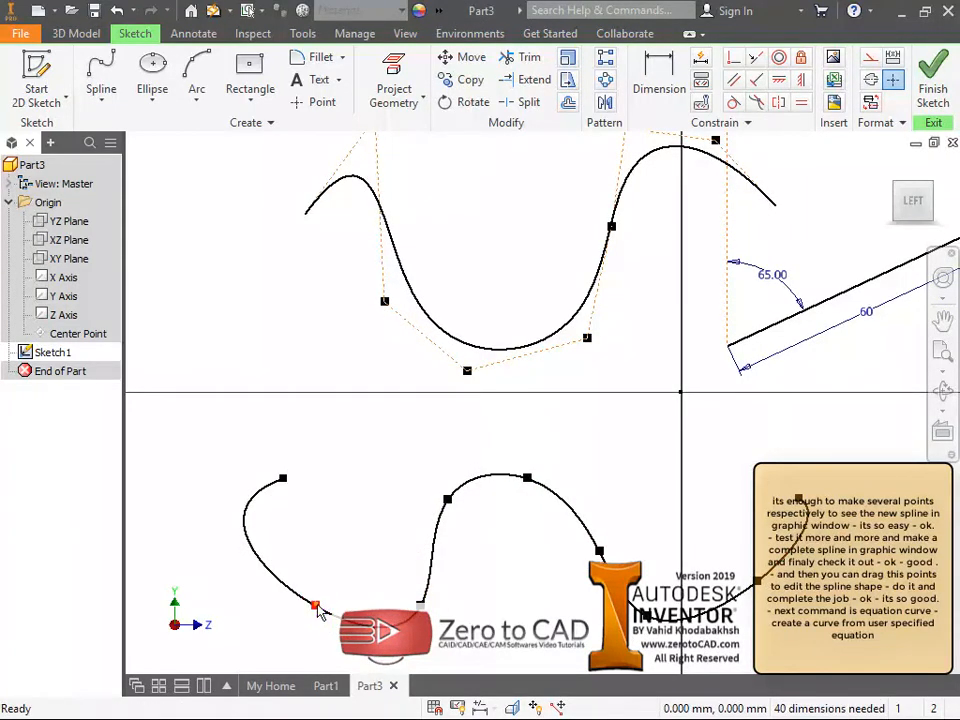
{"action": "left_click_drag", "start_coordinate": [317, 613], "coordinate": [304, 626]}
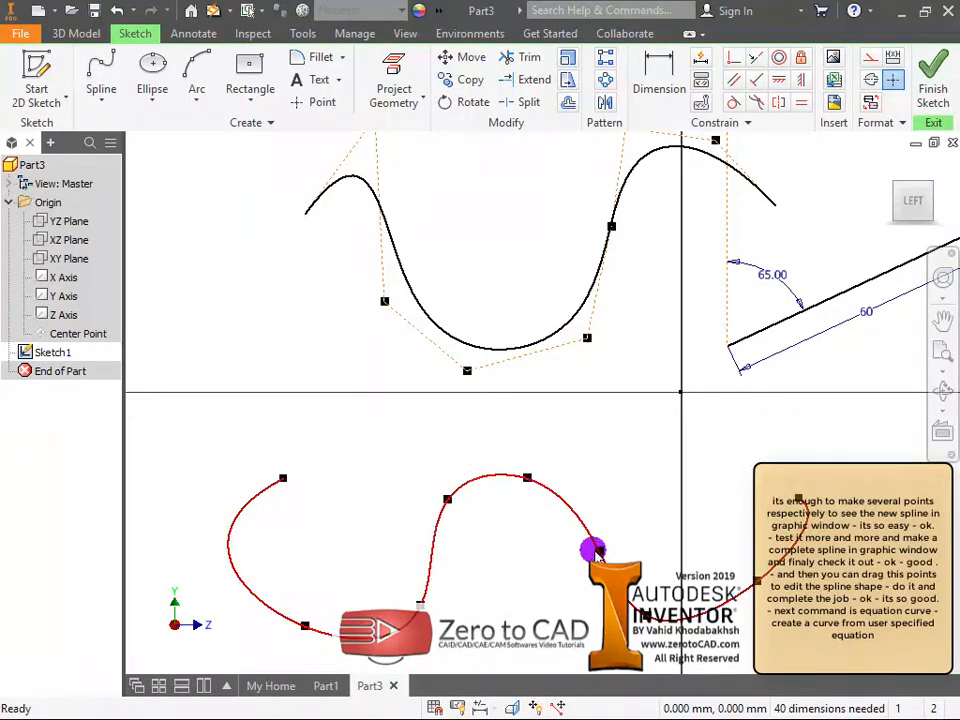
{"action": "left_click_drag", "start_coordinate": [597, 551], "coordinate": [577, 569]}
{"action": "mouse_move", "coordinate": [540, 575]}
{"action": "middle_mouse_down"}
{"action": "mouse_move", "coordinate": [456, 542]}
{"action": "mouse_move", "coordinate": [446, 548]}
{"action": "middle_mouse_up"}
{"action": "scroll", "coordinate": [446, 548], "scroll_direction": "up", "scroll_amount": 2}
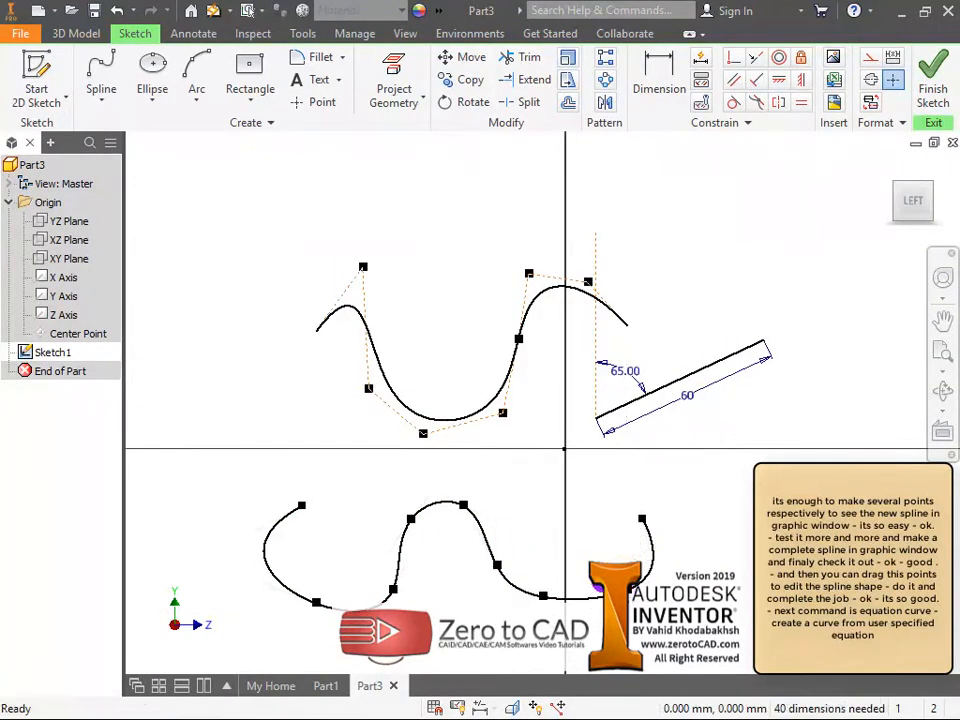
Connect the open right ends of the upper and lower curves with a bridge curve.
{"action": "left_click", "coordinate": [100, 98]}
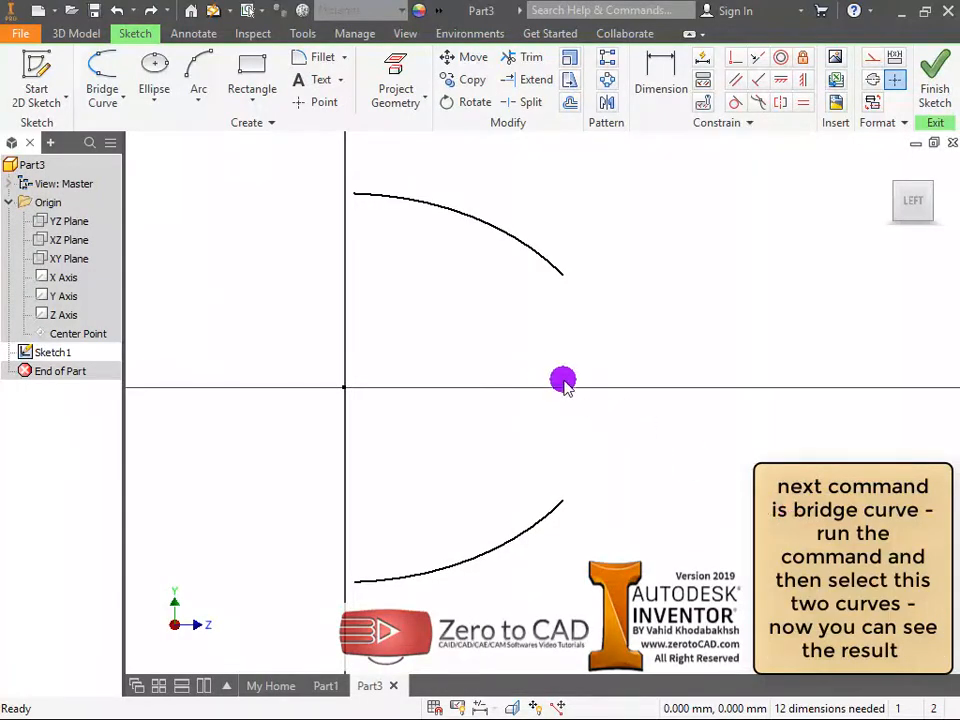
{"action": "left_click", "coordinate": [102, 97]}
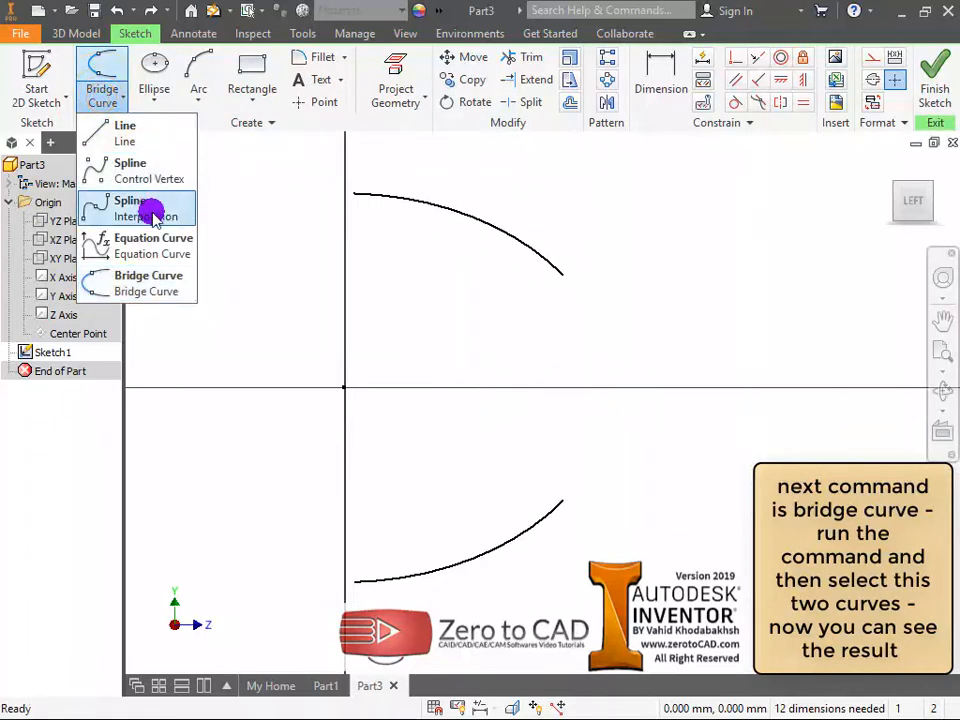
{"action": "left_click", "coordinate": [140, 278]}
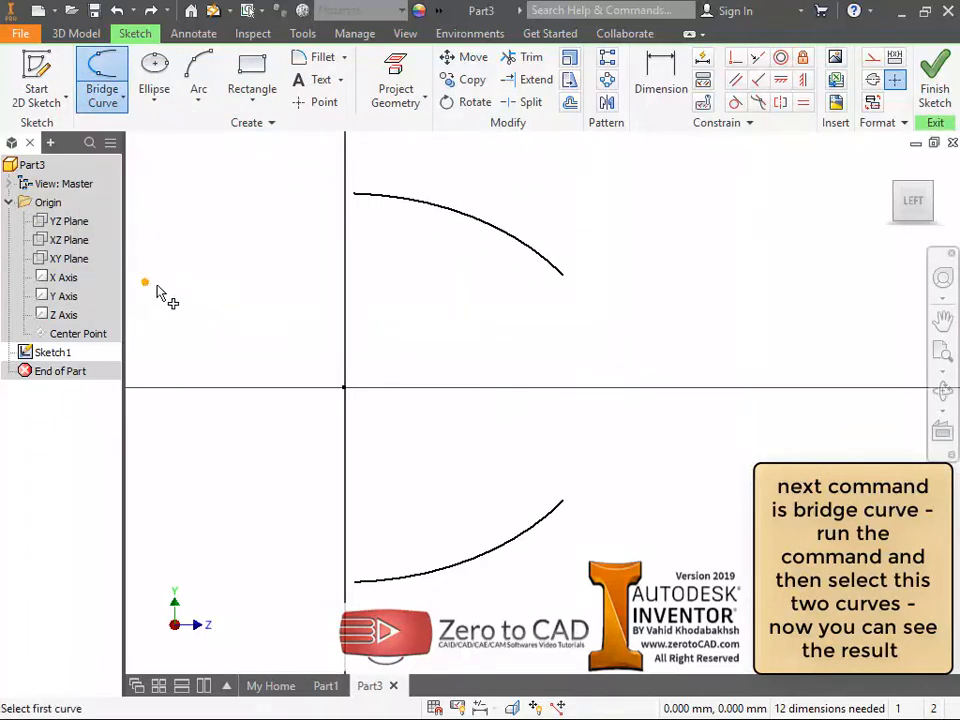
{"action": "left_click", "coordinate": [555, 270]}
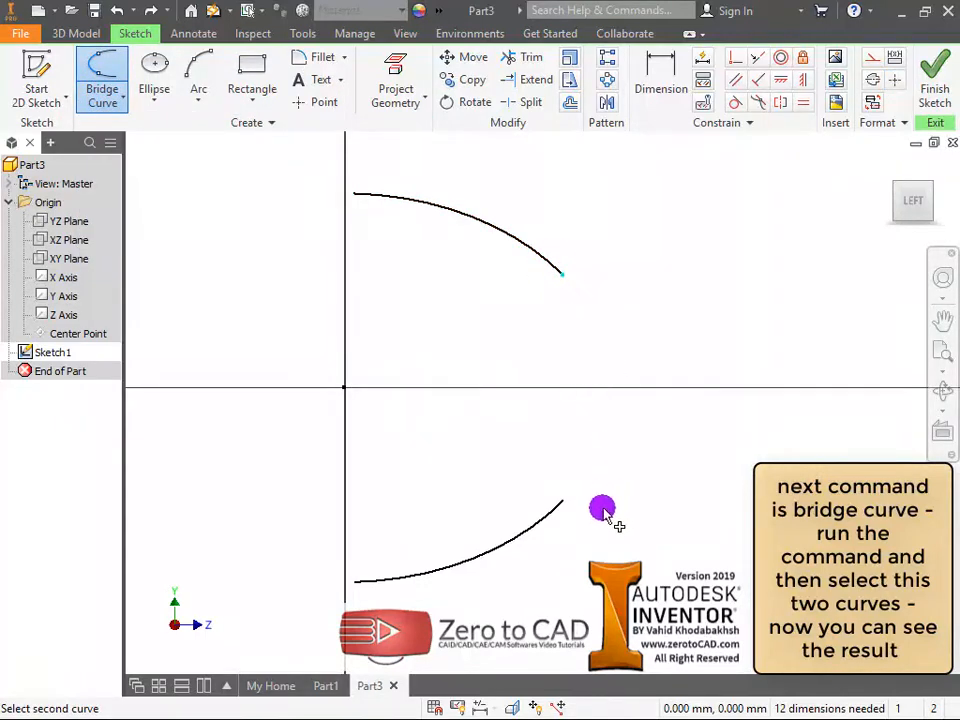
{"action": "left_click", "coordinate": [559, 504]}
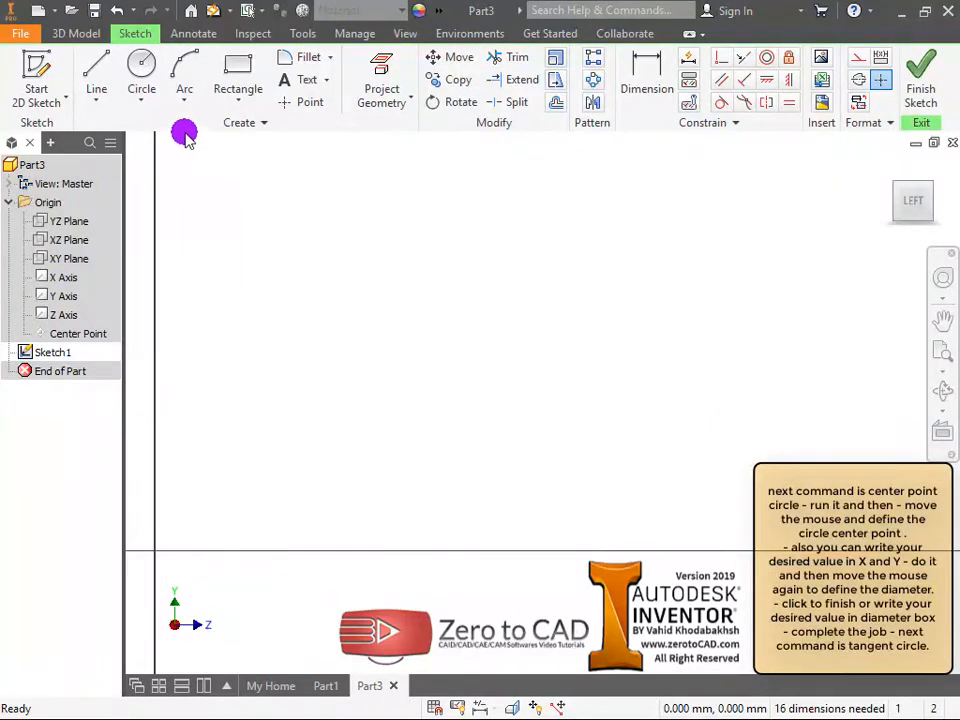
Draw a center point circle centered at X 100 mm, Y 100 mm with a diameter of 160 mm.
{"action": "left_click", "coordinate": [142, 96]}
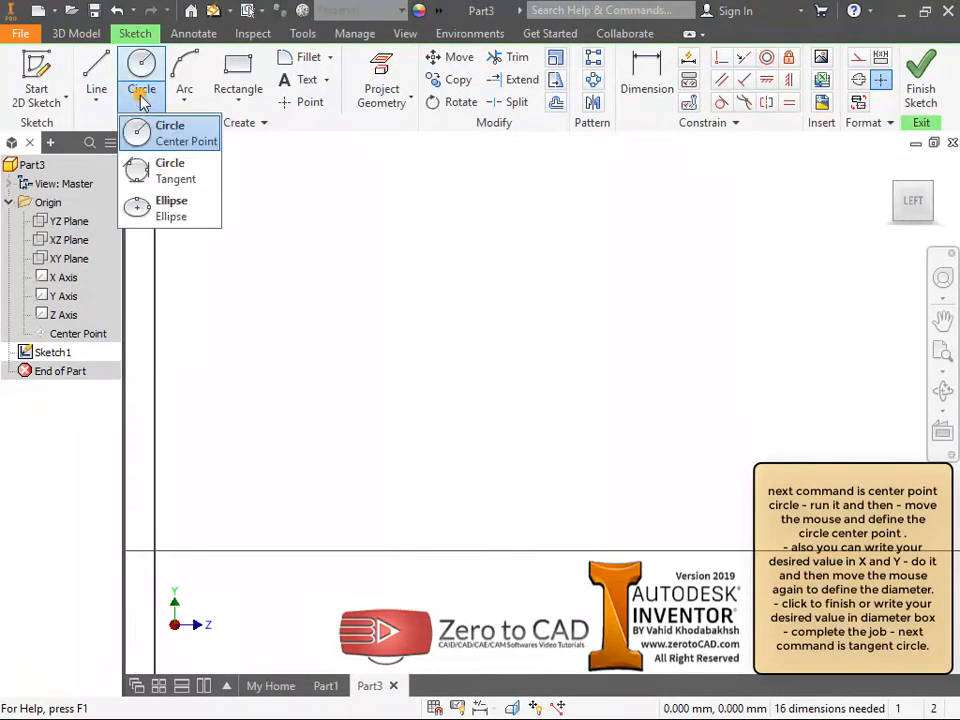
{"action": "left_click", "coordinate": [172, 141]}
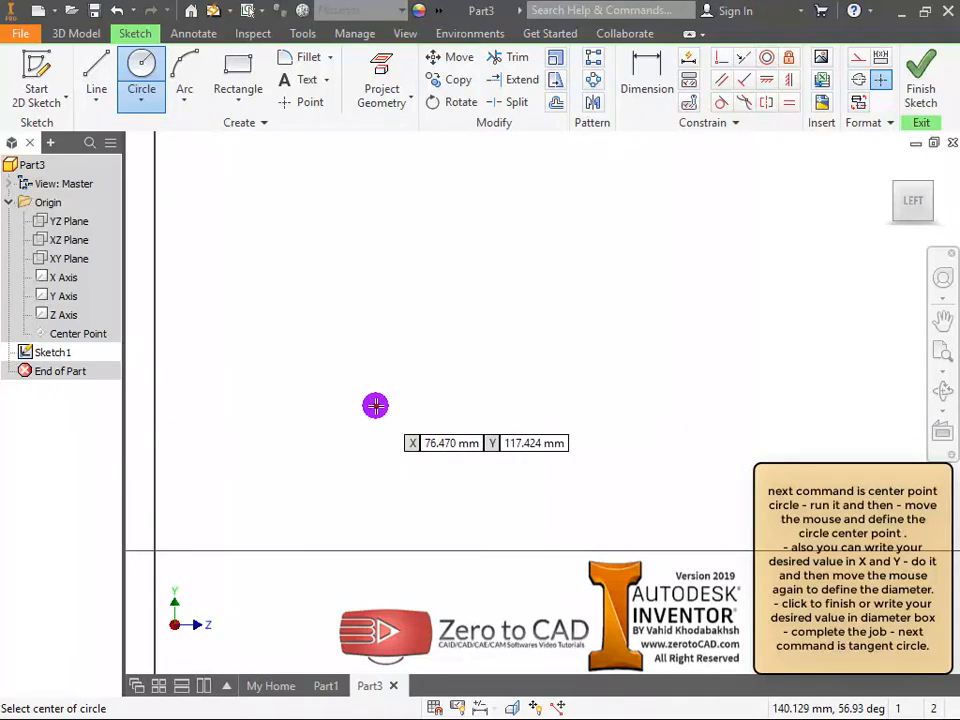
{"action": "type", "text": "100"}
{"action": "key", "text": "Tab"}
{"action": "type", "text": "100"}
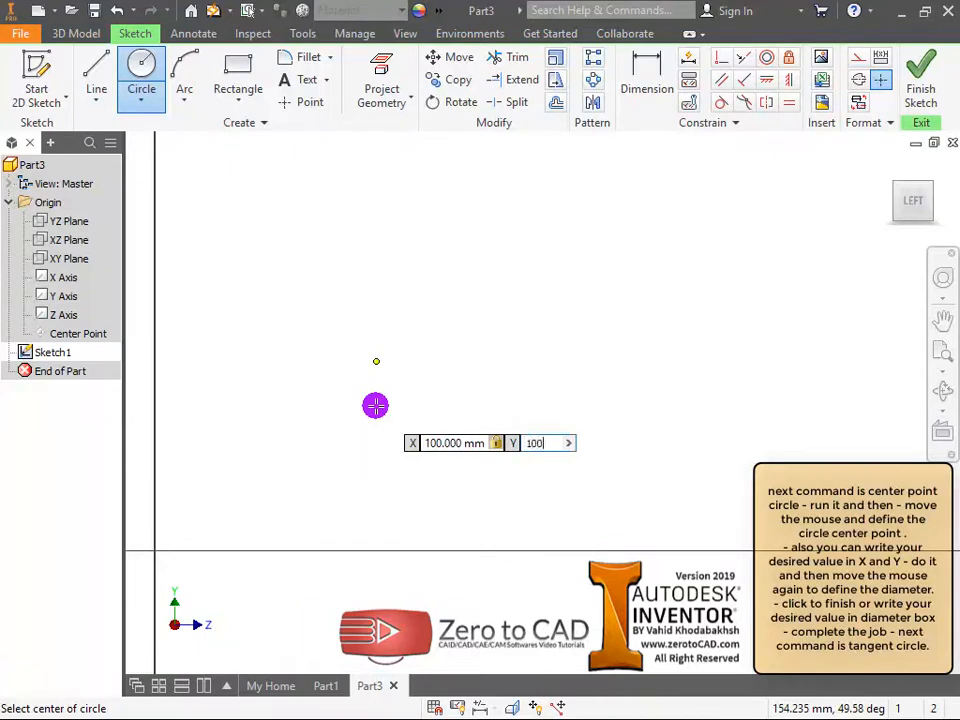
{"action": "key", "text": "Return"}
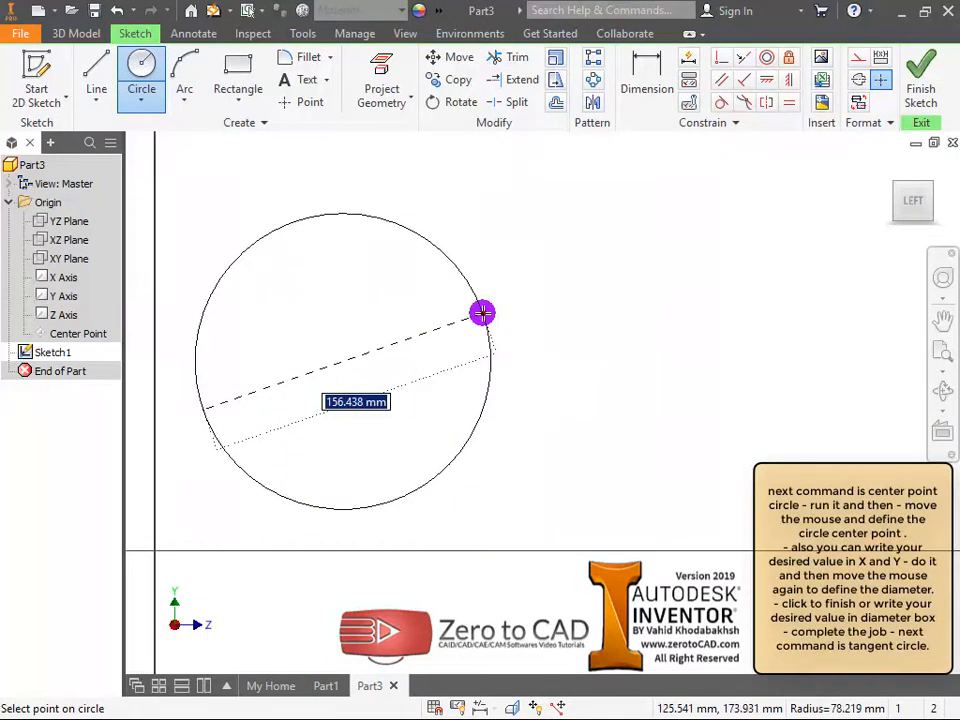
{"action": "type", "text": "16"}
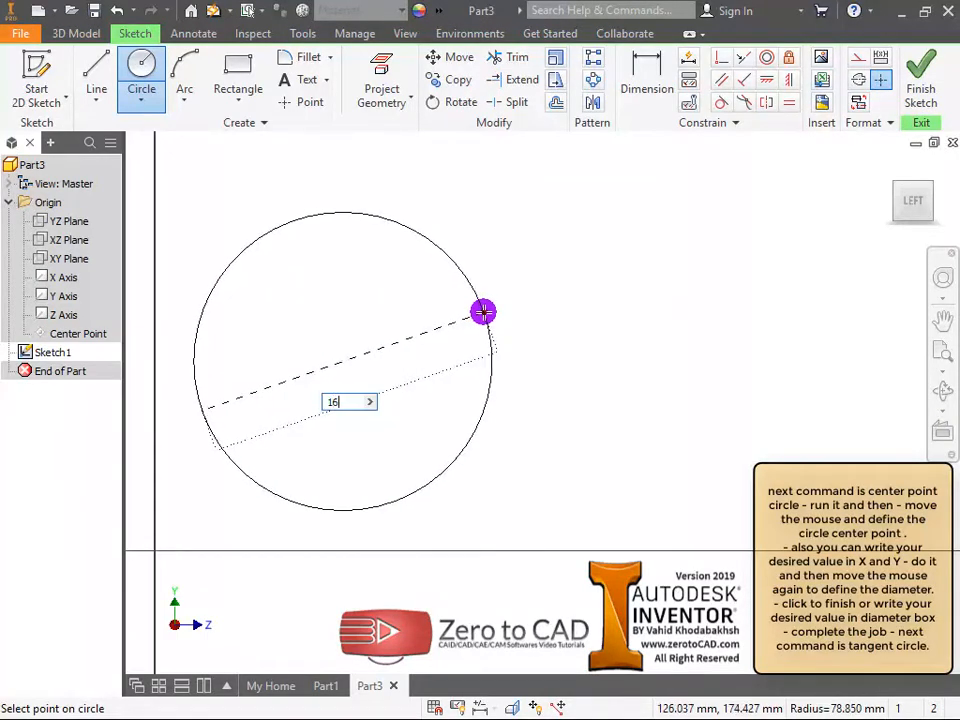
{"action": "type", "text": "0"}
{"action": "key", "text": "Return"}
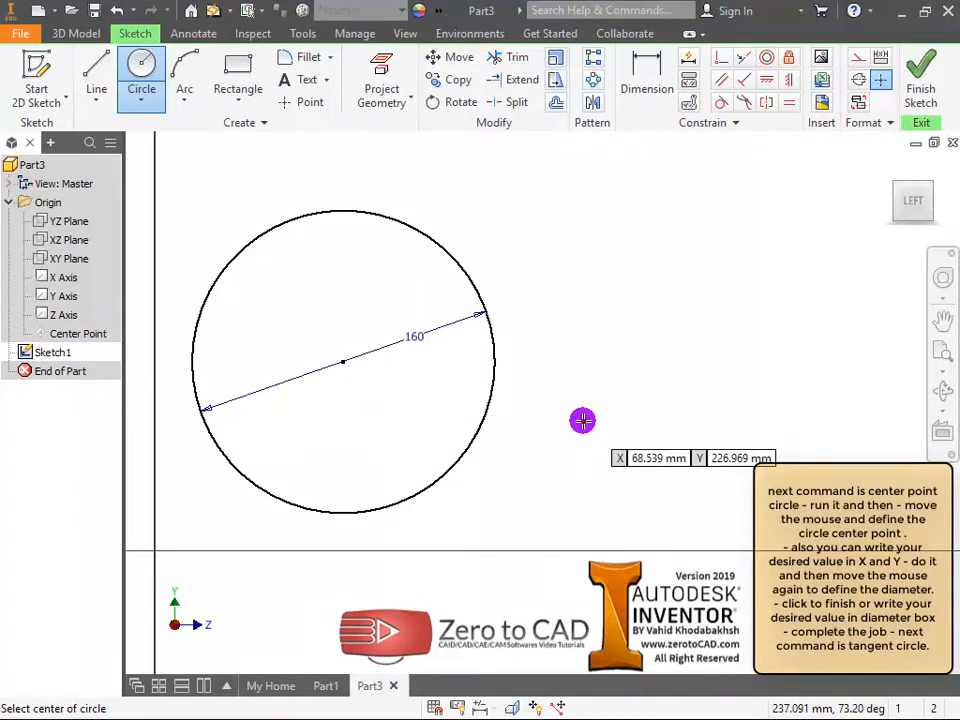
Draw a tangent circle touching the rectangle's bottom edge, the middle slanted line and the rightmost slanted line.
{"action": "left_click", "coordinate": [142, 101]}
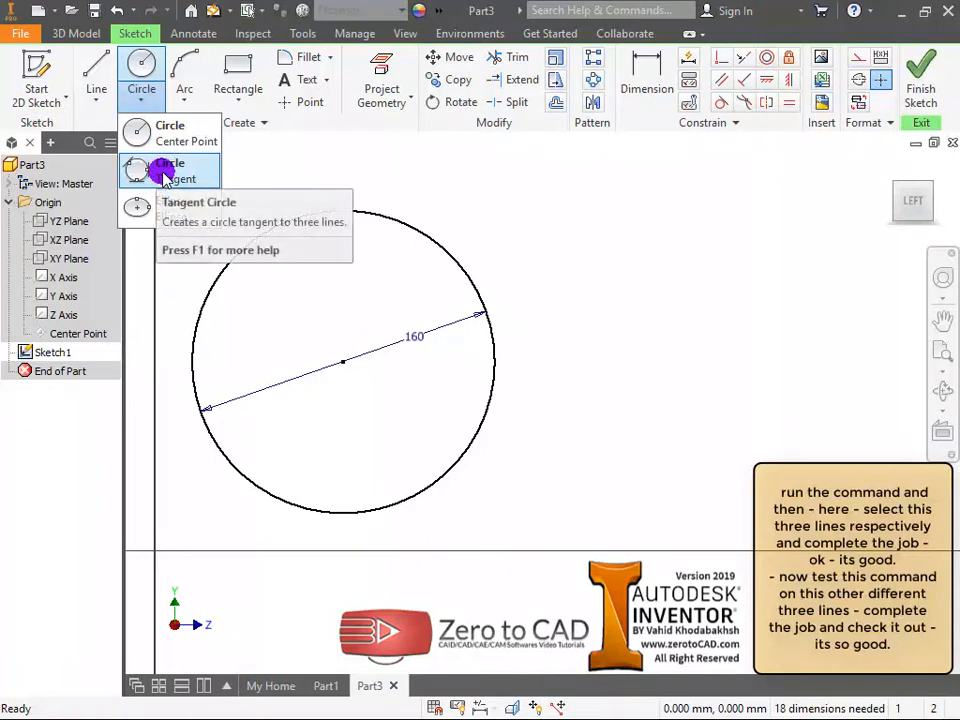
{"action": "left_click", "coordinate": [156, 174]}
{"action": "middle_click_drag", "start_coordinate": [328, 337], "coordinate": [836, 353]}
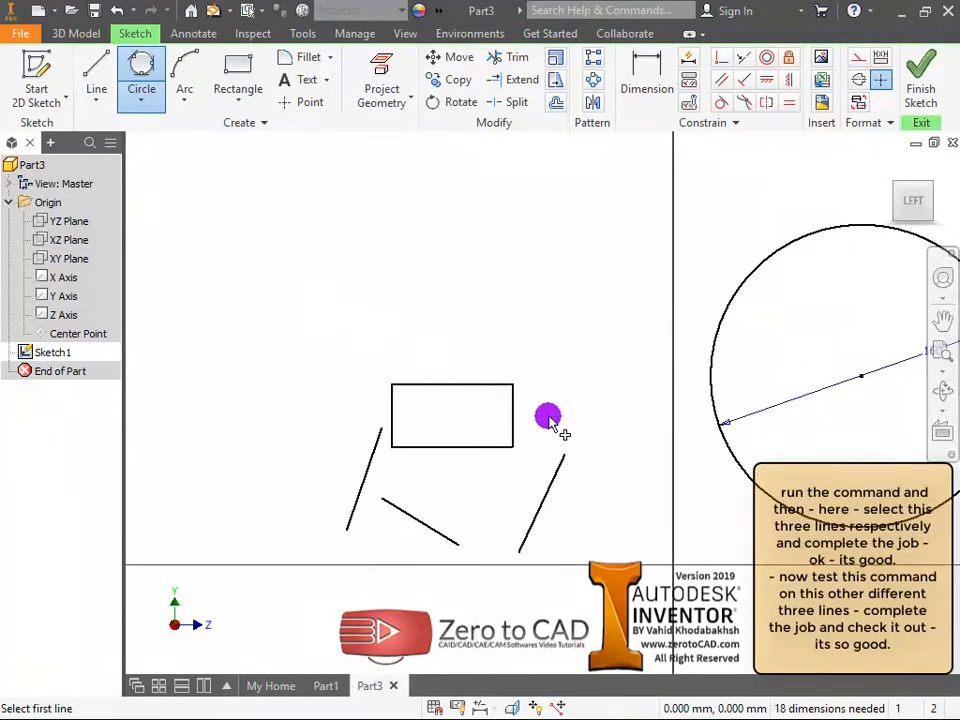
{"action": "middle_click_drag", "start_coordinate": [528, 438], "coordinate": [593, 341]}
{"action": "scroll", "coordinate": [568, 366], "scroll_direction": "down", "scroll_amount": 2}
{"action": "scroll", "coordinate": [568, 368], "scroll_direction": "up", "scroll_amount": 5}
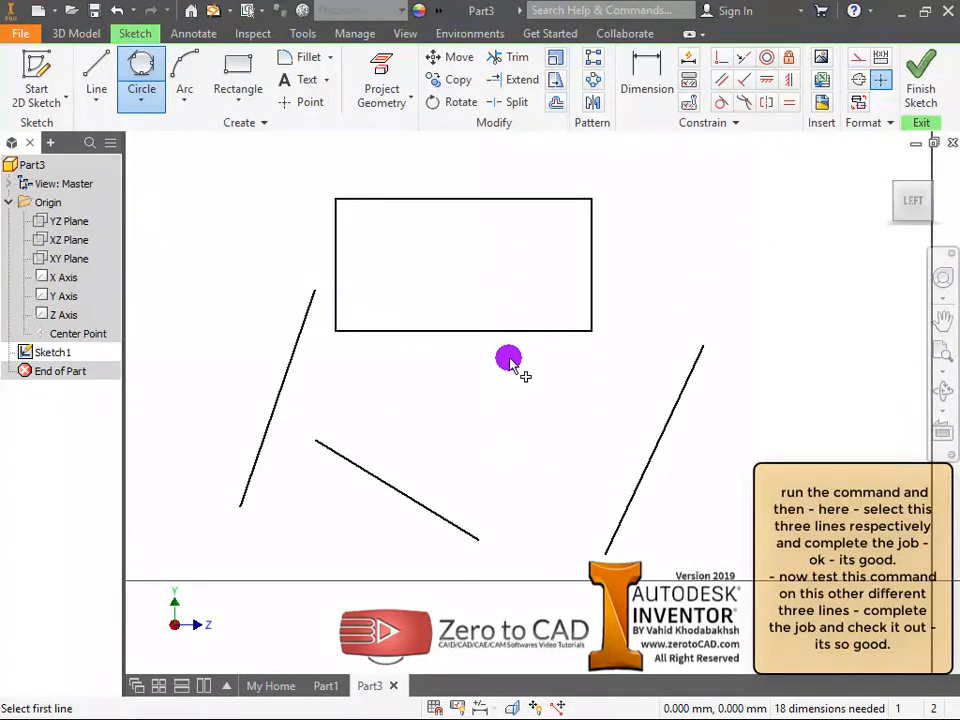
{"action": "mouse_move", "coordinate": [510, 360]}
{"action": "middle_mouse_down"}
{"action": "mouse_move", "coordinate": [564, 344]}
{"action": "mouse_move", "coordinate": [529, 321]}
{"action": "middle_mouse_up"}
{"action": "left_click", "coordinate": [521, 292]}
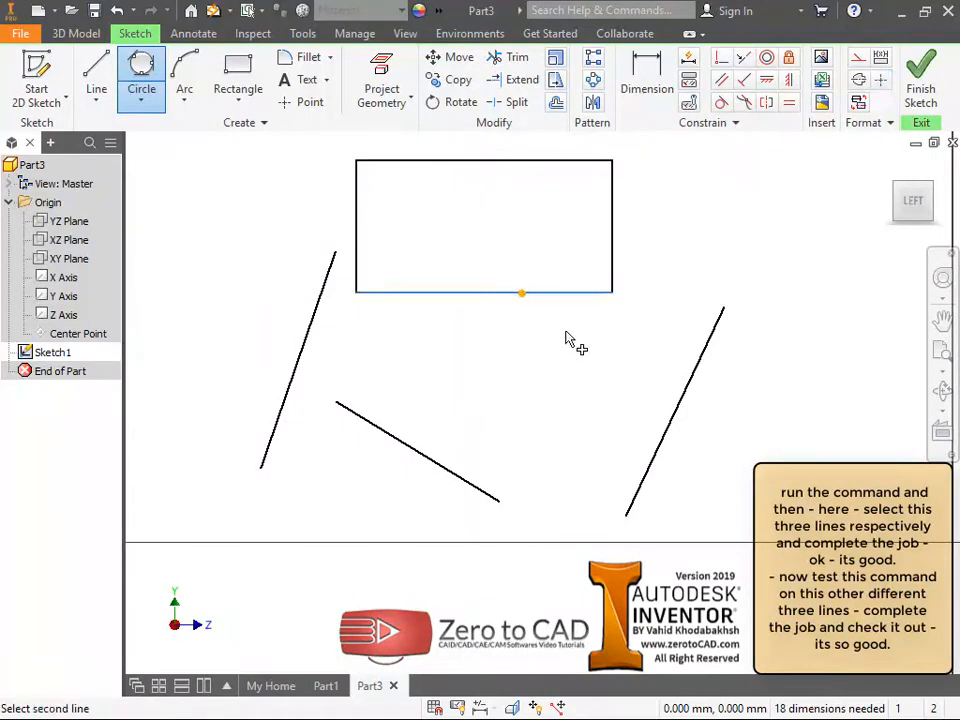
{"action": "left_click", "coordinate": [455, 473]}
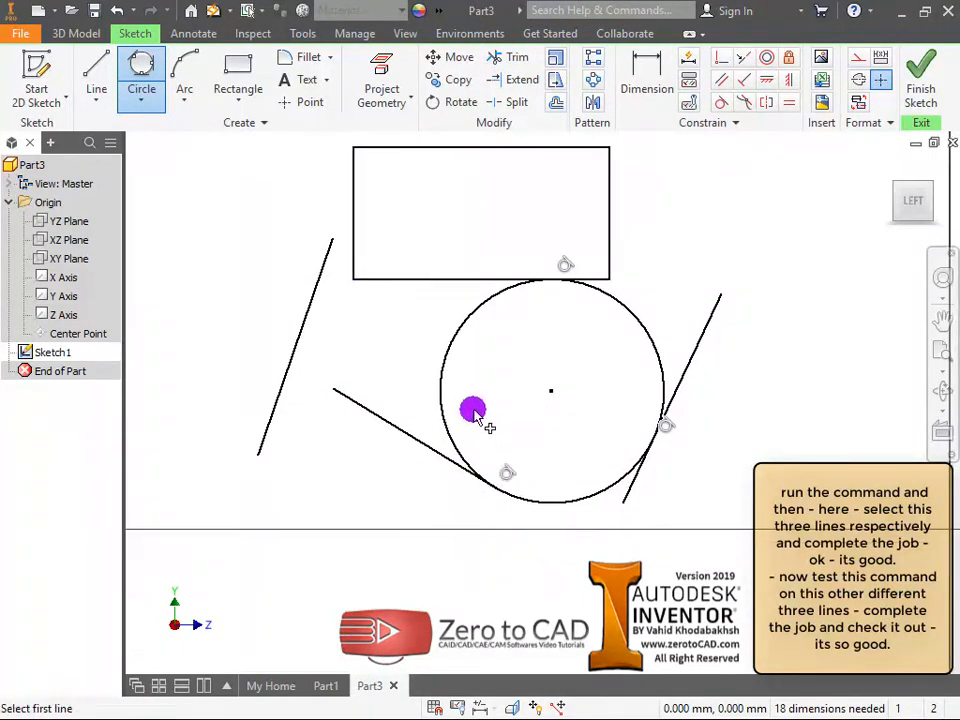
Draw a second tangent circle touching the rectangle's bottom edge, the middle slanted line and the leftmost slanted line.
{"action": "scroll", "coordinate": [473, 407], "scroll_direction": "up", "scroll_amount": 3}
{"action": "scroll", "coordinate": [475, 410], "scroll_direction": "down", "scroll_amount": 3}
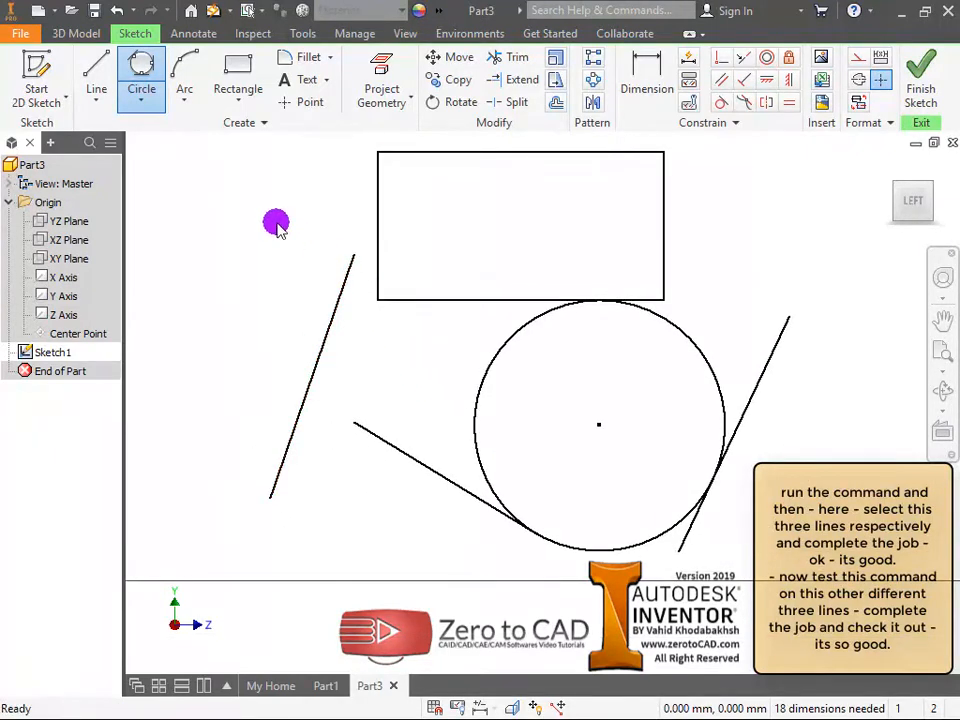
{"action": "left_click", "coordinate": [141, 70]}
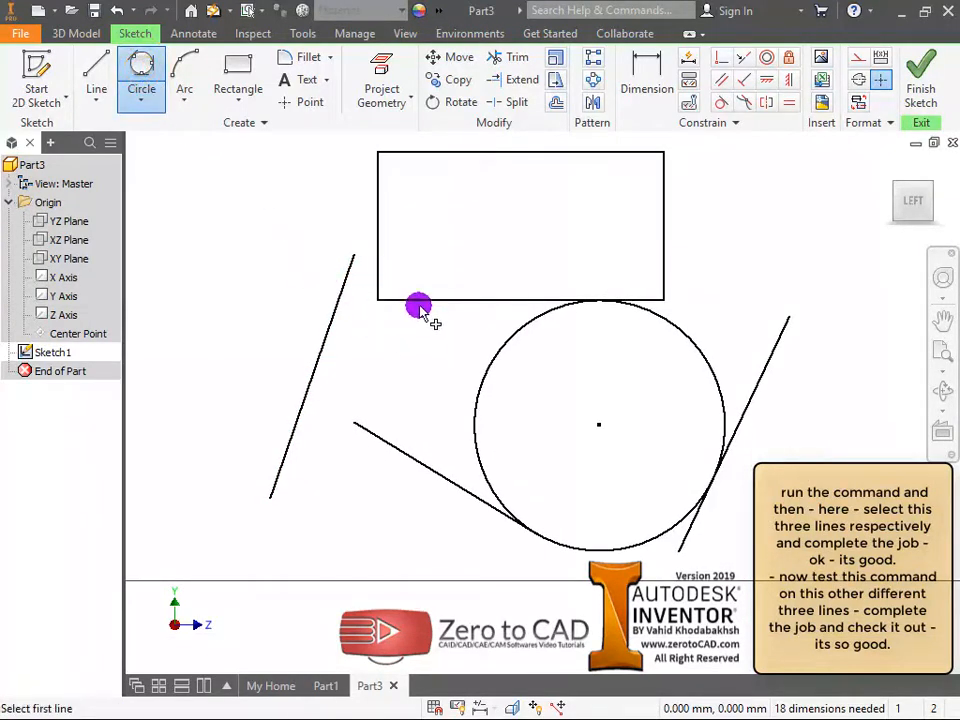
{"action": "left_click", "coordinate": [396, 449]}
{"action": "middle_click_drag", "start_coordinate": [400, 530], "coordinate": [358, 496]}
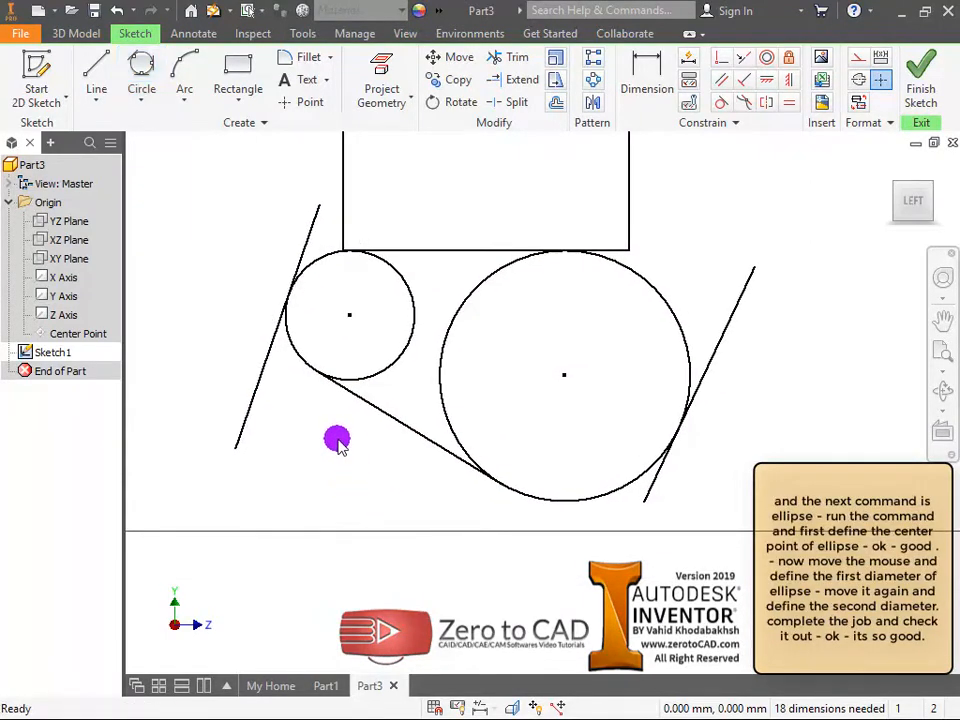
Draw a wide ellipse with a horizontal major axis below the horizontal axis, beneath the 160 mm circle.
{"action": "scroll", "coordinate": [336, 438], "scroll_direction": "up", "scroll_amount": 3}
{"action": "scroll", "coordinate": [337, 440], "scroll_direction": "down", "scroll_amount": 6}
{"action": "middle_click_drag", "start_coordinate": [595, 465], "coordinate": [341, 326]}
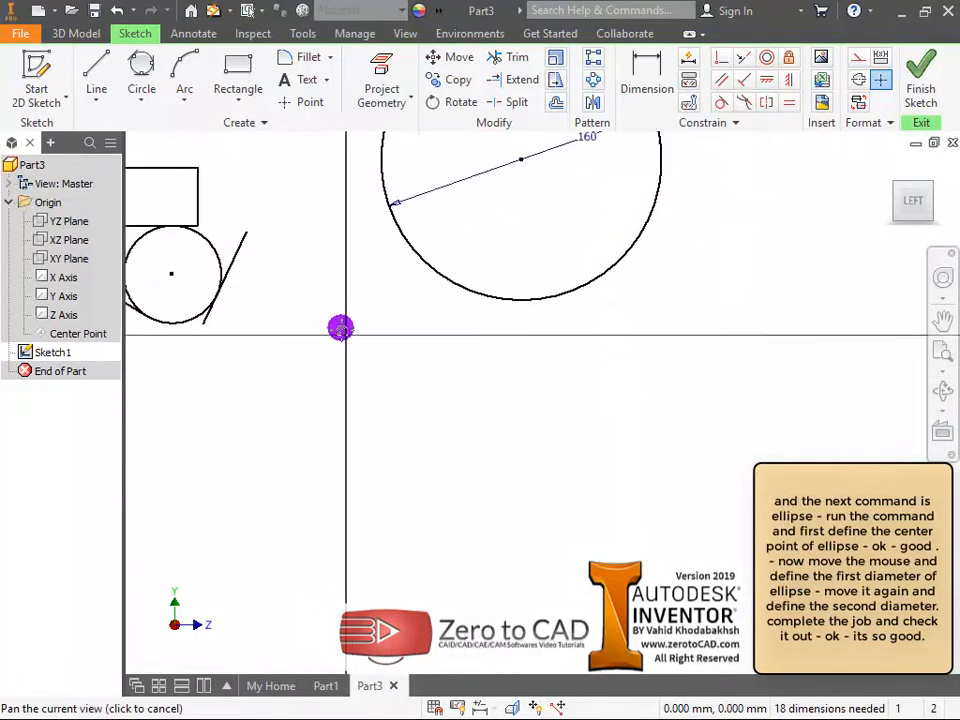
{"action": "scroll", "coordinate": [485, 412], "scroll_direction": "up", "scroll_amount": 3}
{"action": "left_click", "coordinate": [141, 97]}
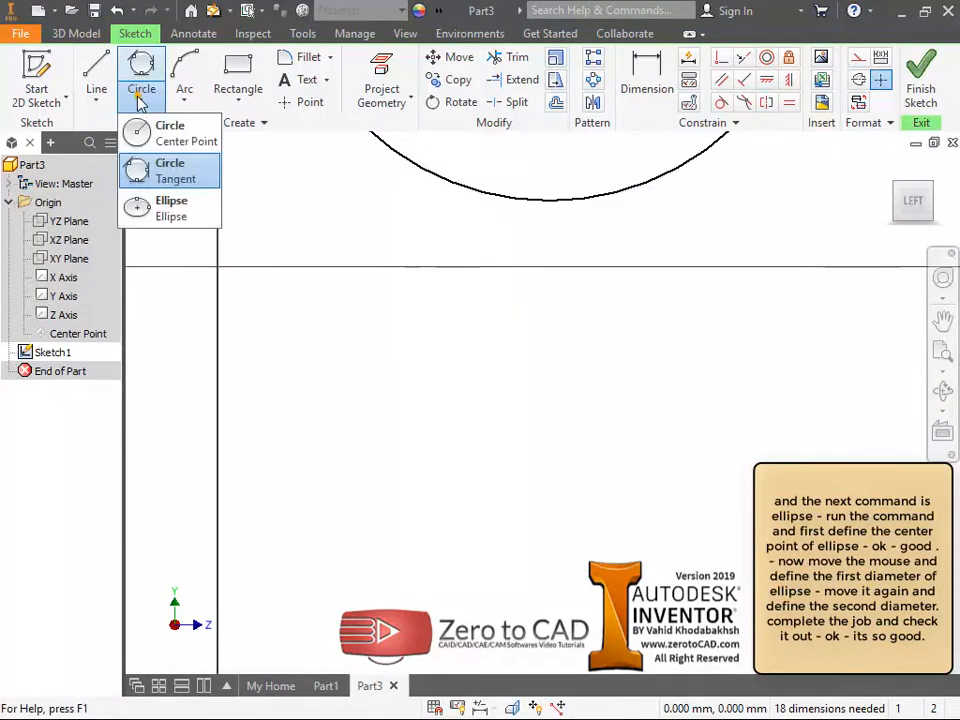
{"action": "left_click", "coordinate": [169, 211]}
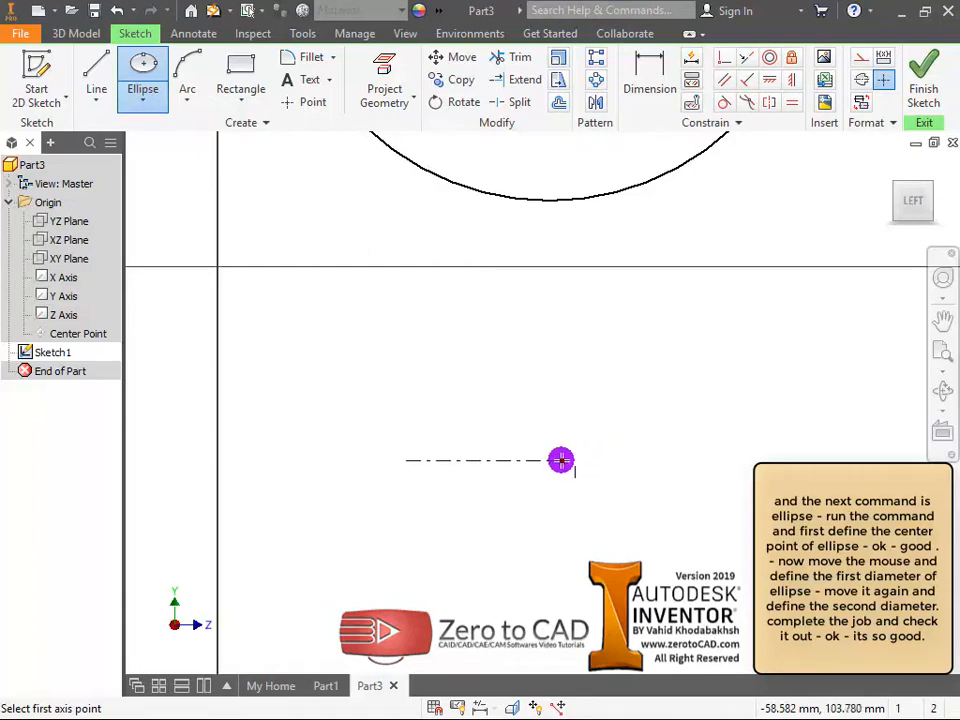
{"action": "left_click", "coordinate": [702, 462]}
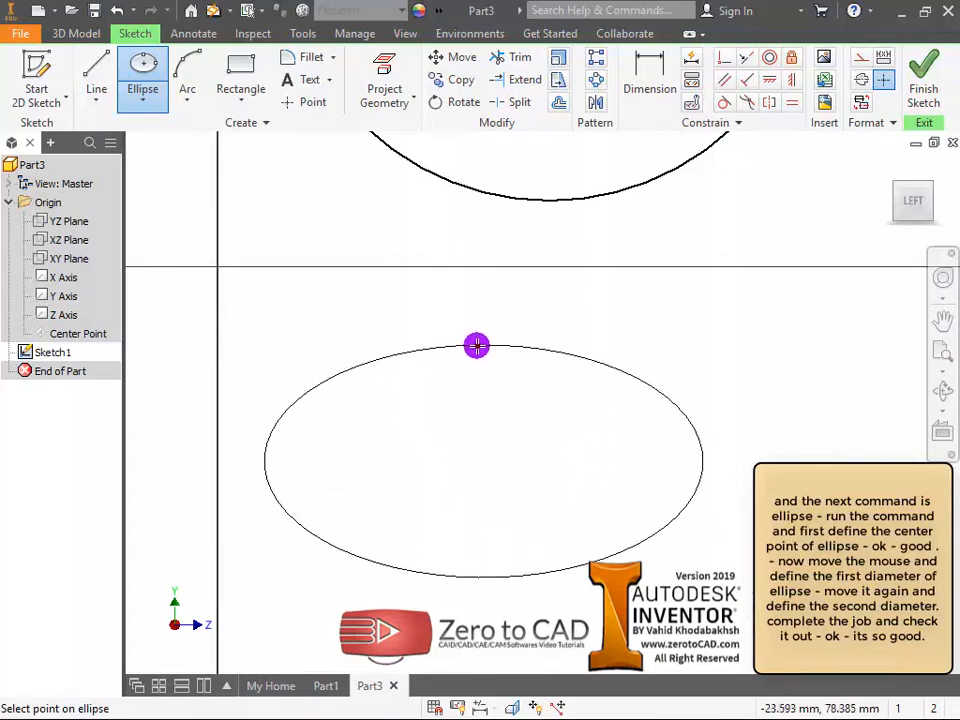
{"action": "left_click", "coordinate": [483, 376]}
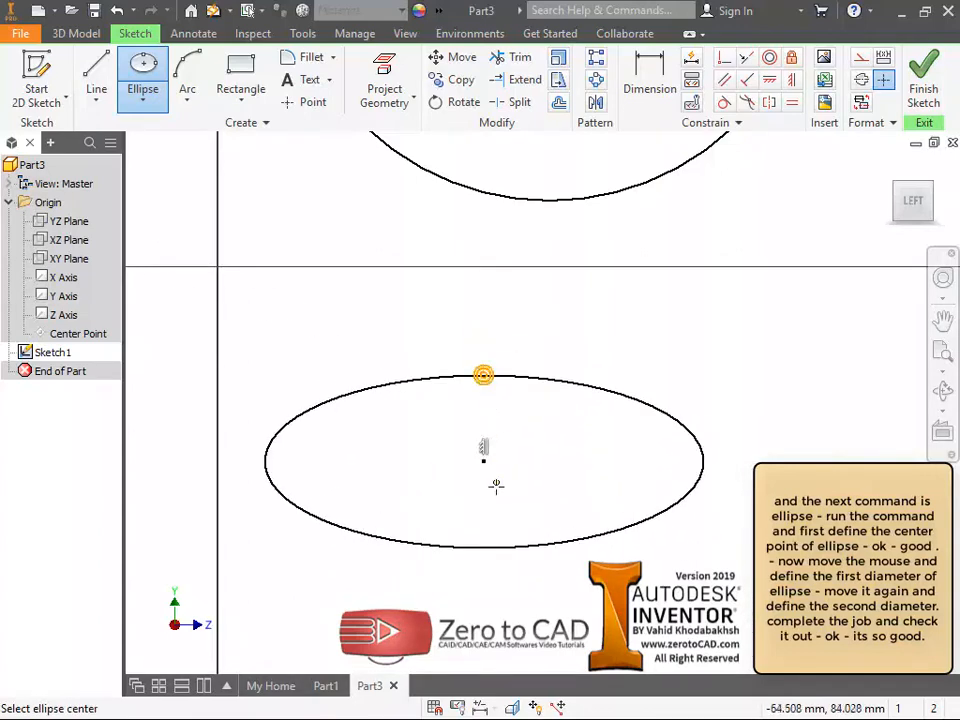
{"action": "mouse_move", "coordinate": [505, 506]}
{"action": "middle_mouse_down"}
{"action": "mouse_move", "coordinate": [521, 471]}
{"action": "mouse_move", "coordinate": [559, 454]}
{"action": "middle_mouse_up"}
{"action": "scroll", "coordinate": [536, 440], "scroll_direction": "up", "scroll_amount": 3}
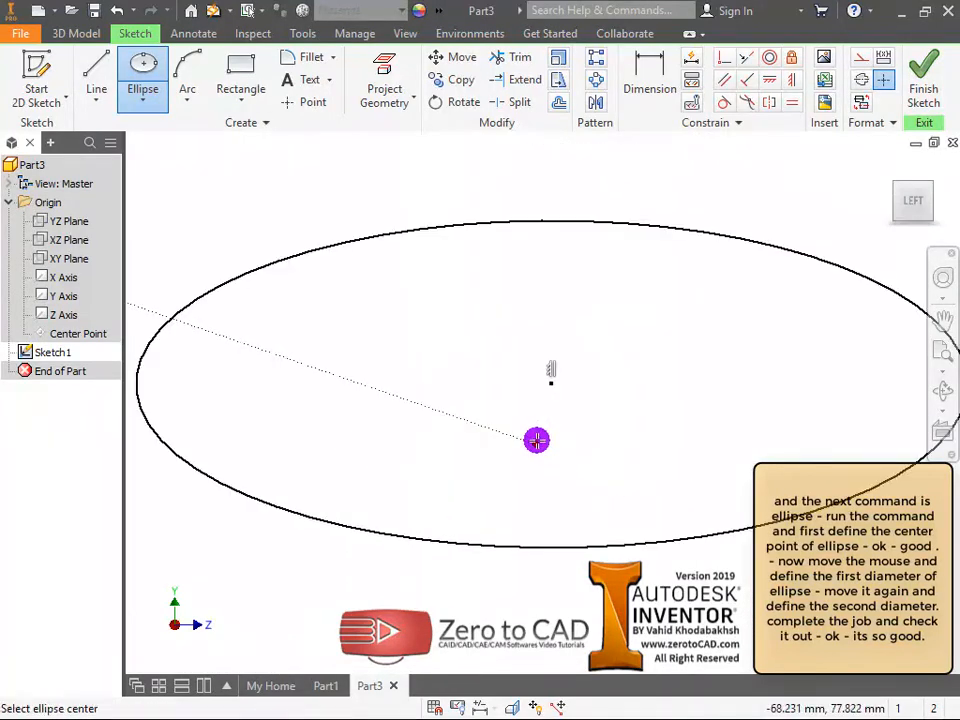
{"action": "scroll", "coordinate": [562, 444], "scroll_direction": "down", "scroll_amount": 5}
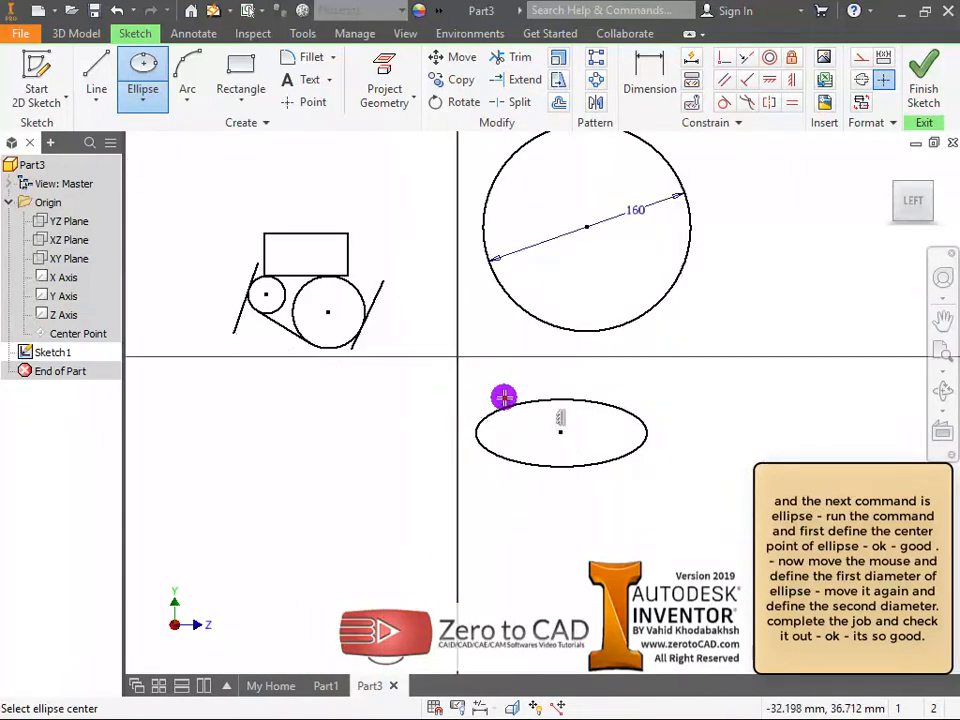
{"action": "mouse_move", "coordinate": [504, 396]}
{"action": "middle_mouse_down"}
{"action": "mouse_move", "coordinate": [572, 506]}
{"action": "mouse_move", "coordinate": [561, 459]}
{"action": "mouse_move", "coordinate": [550, 454]}
{"action": "middle_mouse_up"}
{"action": "scroll", "coordinate": [565, 478], "scroll_direction": "up", "scroll_amount": 3}
{"action": "scroll", "coordinate": [568, 463], "scroll_direction": "down", "scroll_amount": 3}
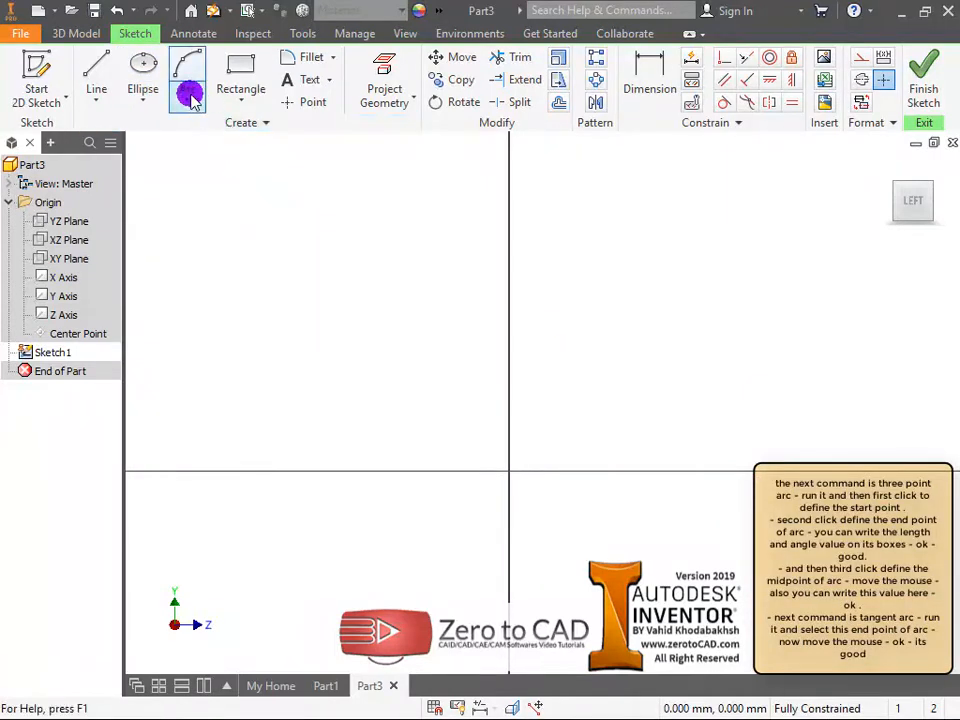
Draw a three point arc with a 100 mm radius above the horizontal axis and left of the vertical axis, bulging upward.
{"action": "left_click", "coordinate": [190, 96]}
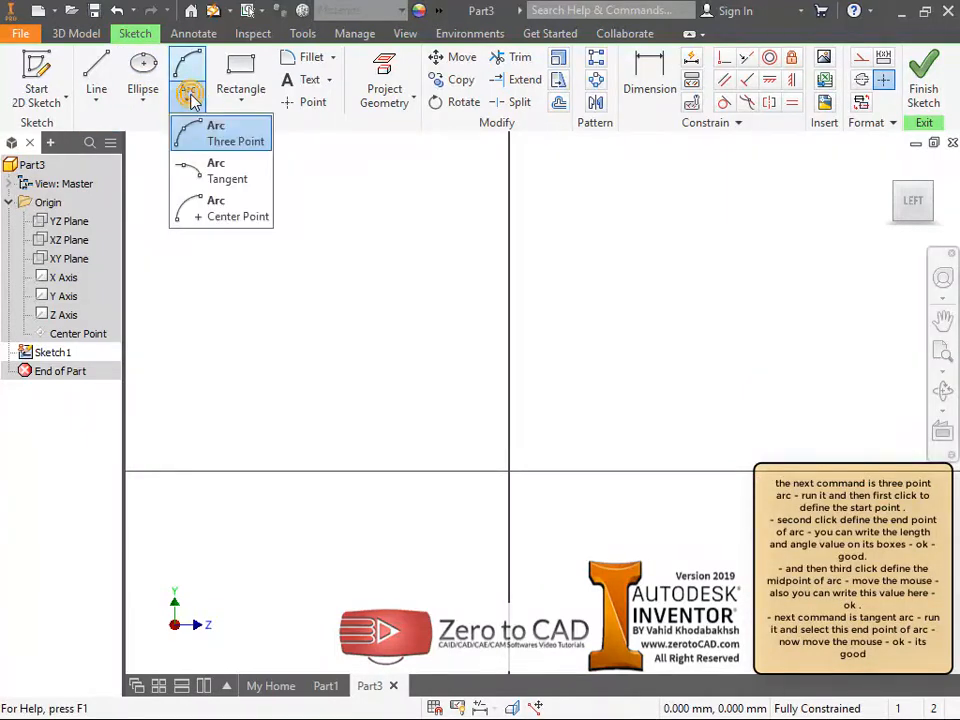
{"action": "left_click", "coordinate": [226, 143]}
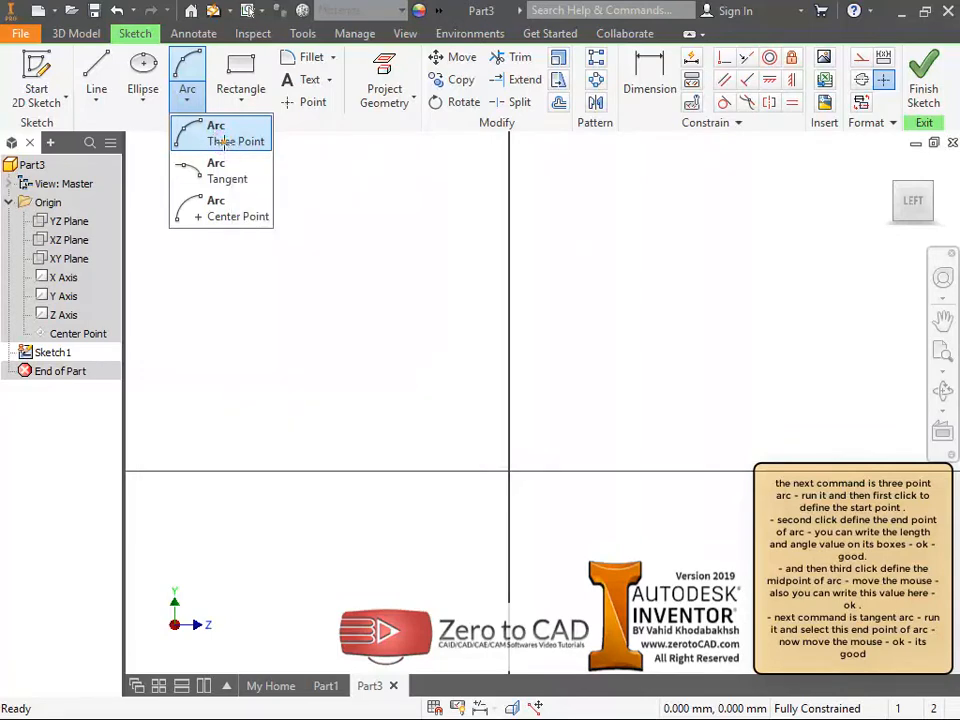
{"action": "left_click", "coordinate": [235, 390]}
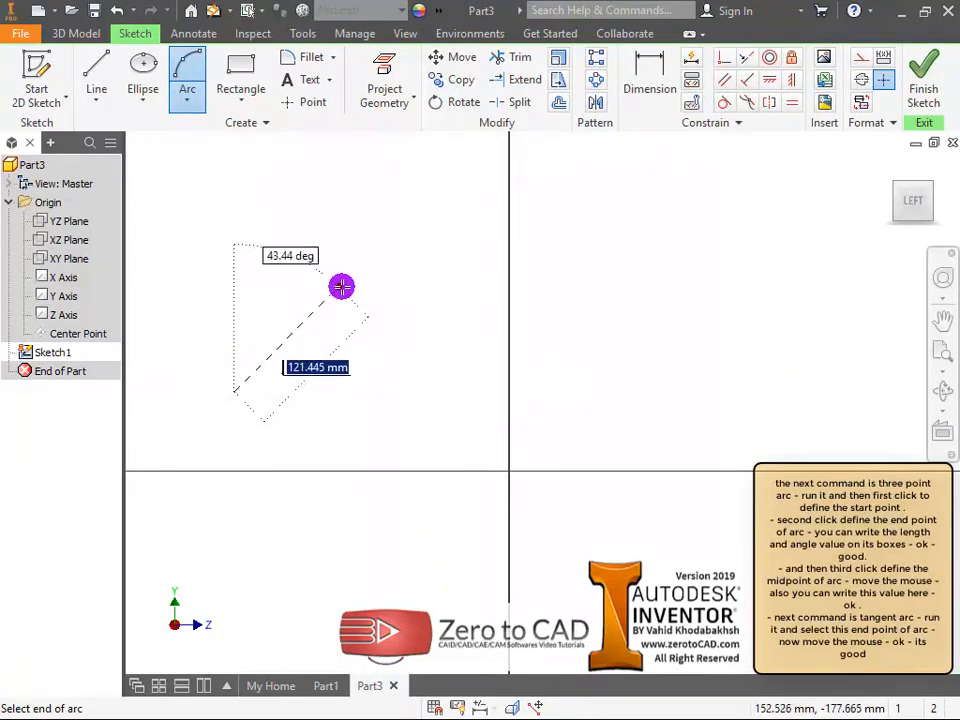
{"action": "left_click", "coordinate": [410, 259]}
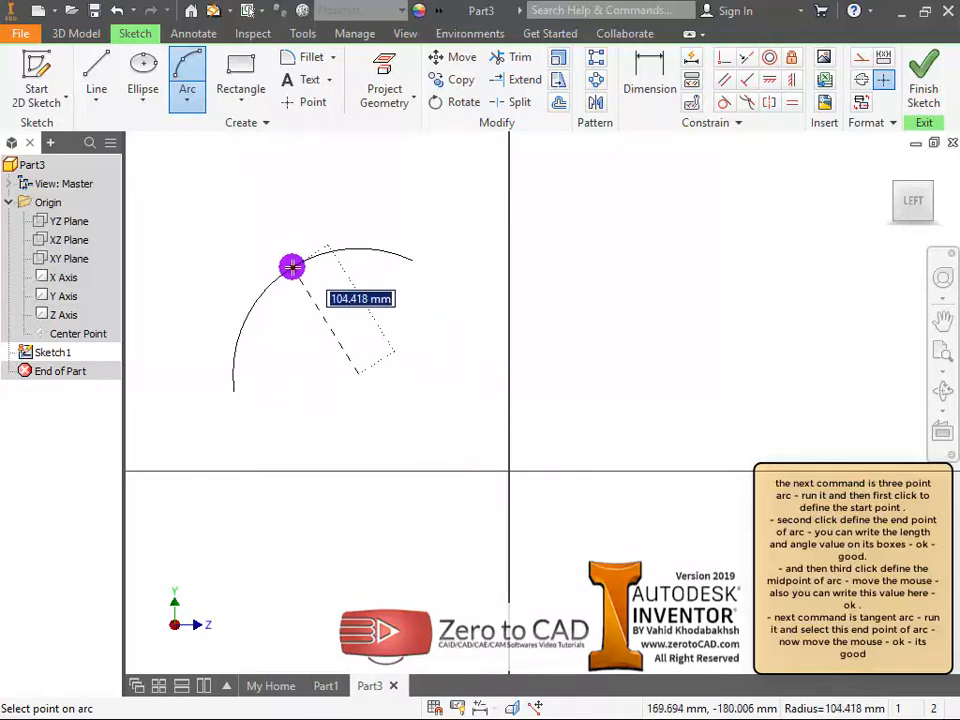
{"action": "key", "text": "Return"}
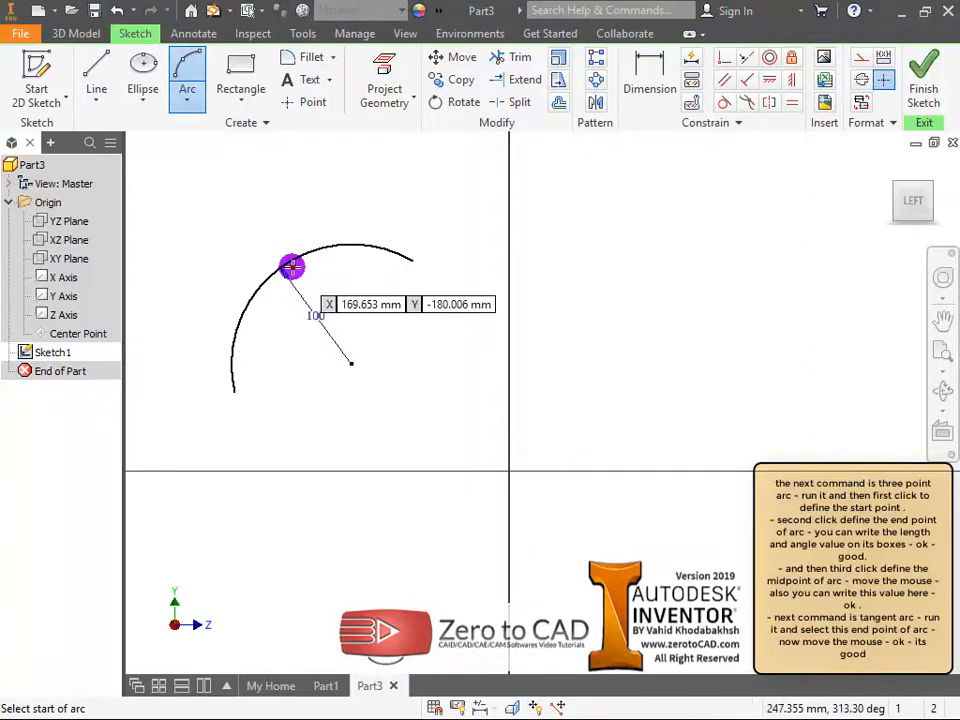
Continue the 100 mm arc from its upper-right end with a tangent arc of about 140 mm radius, ending just left of the vertical axis.
{"action": "left_click", "coordinate": [187, 92]}
{"action": "left_click", "coordinate": [214, 168]}
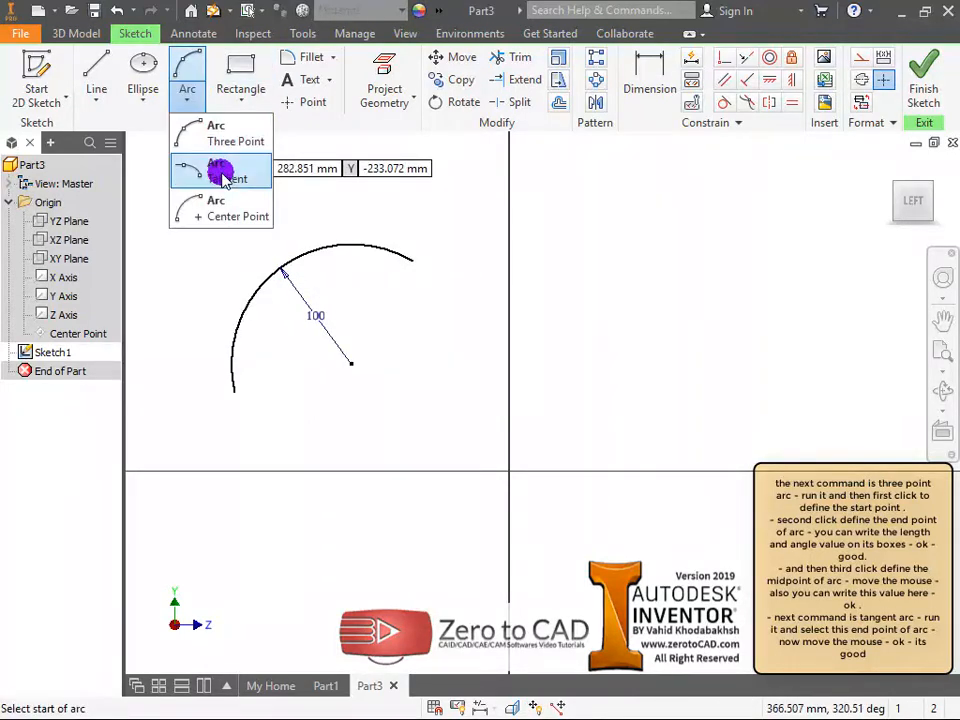
{"action": "left_click", "coordinate": [412, 262]}
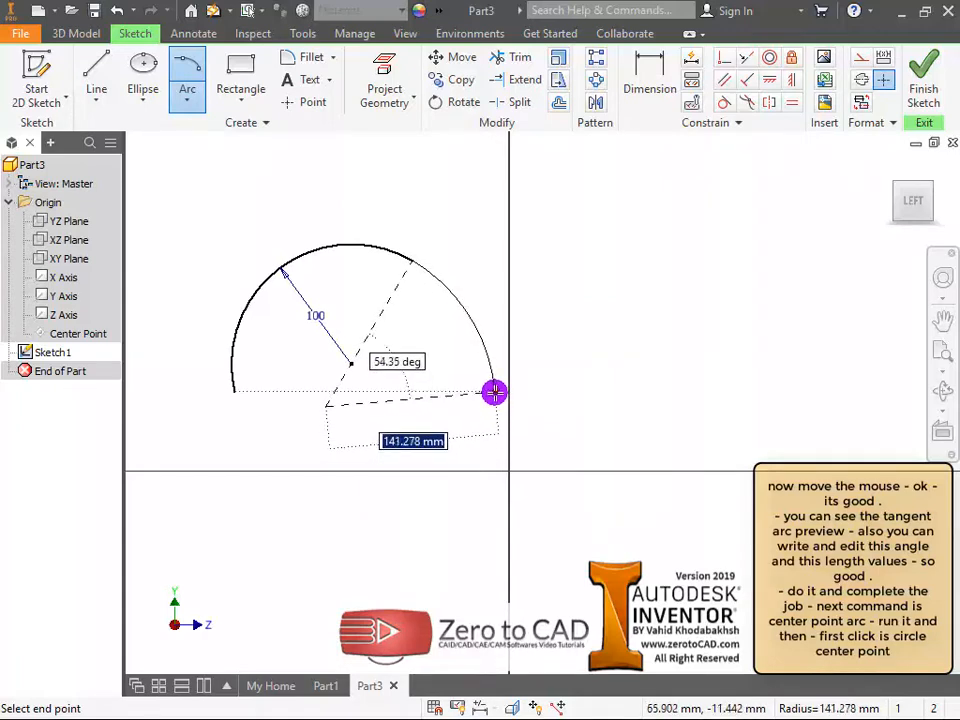
{"action": "left_click", "coordinate": [491, 382]}
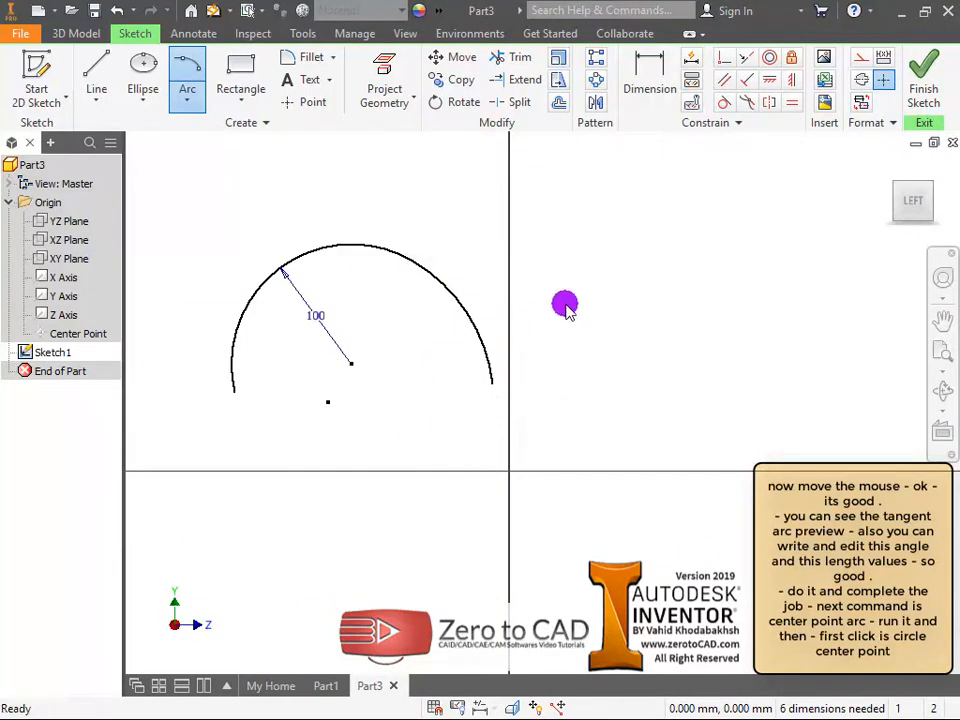
Draw a center point arc with a radius of about 130 mm and a 130° sweep, above the horizontal axis and right of the vertical axis.
{"action": "left_click", "coordinate": [187, 100]}
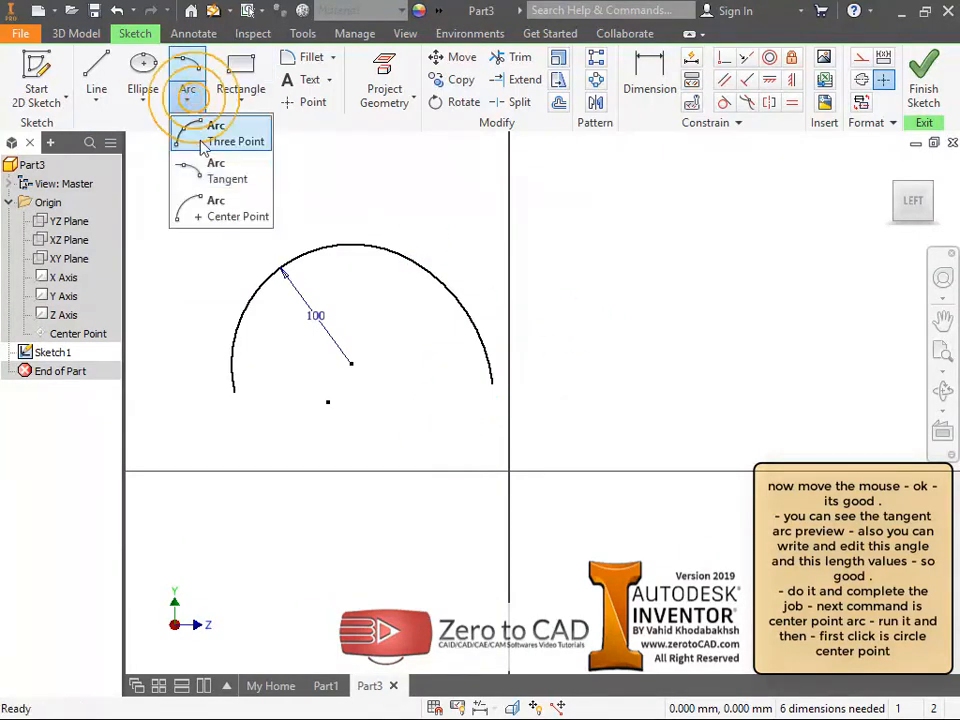
{"action": "left_click", "coordinate": [215, 213]}
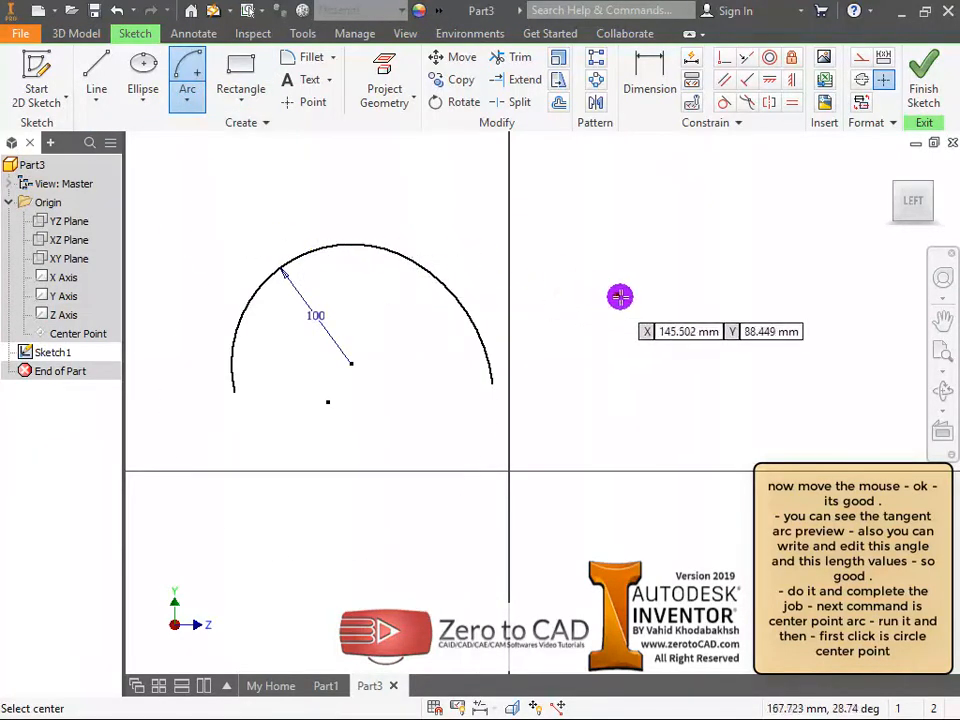
{"action": "middle_click_drag", "start_coordinate": [619, 296], "coordinate": [454, 306]}
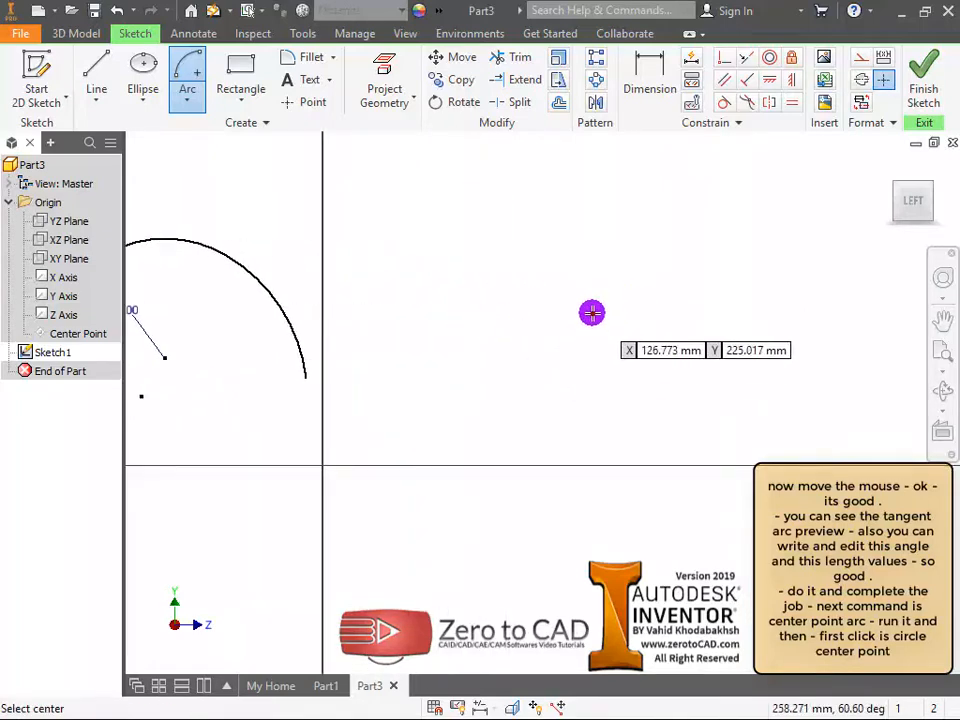
{"action": "left_click", "coordinate": [592, 313]}
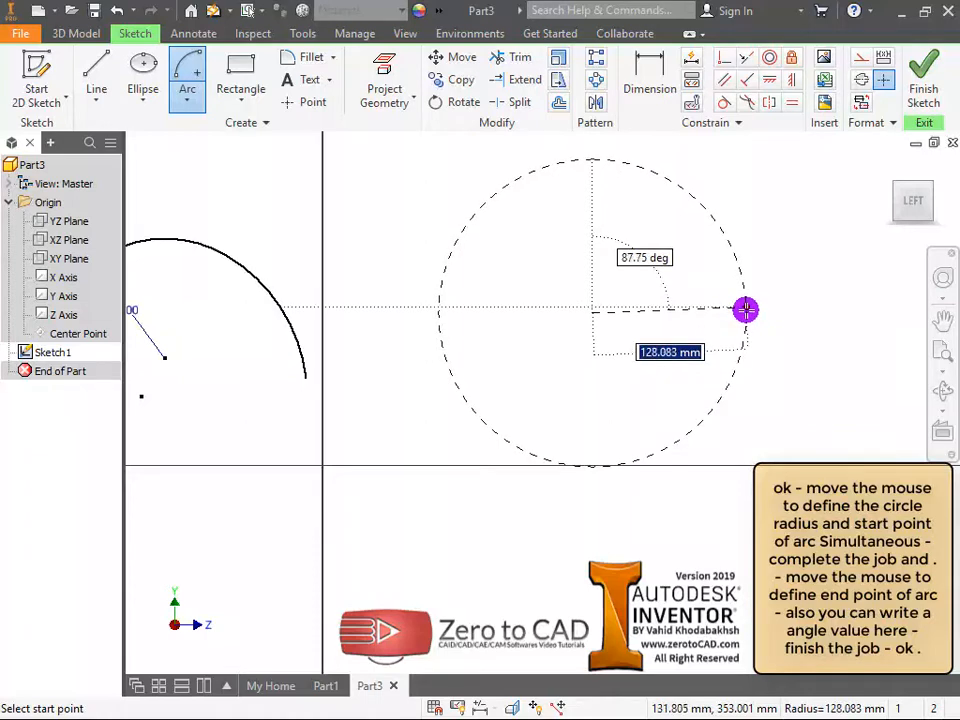
{"action": "left_click", "coordinate": [745, 276]}
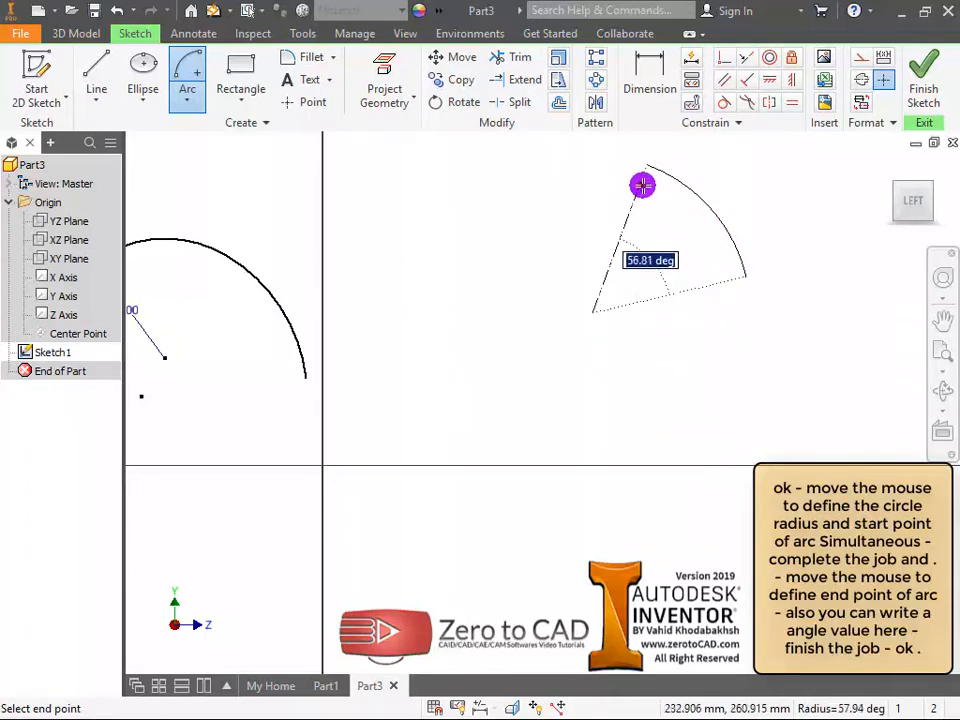
{"action": "middle_click_drag", "start_coordinate": [685, 222], "coordinate": [678, 293]}
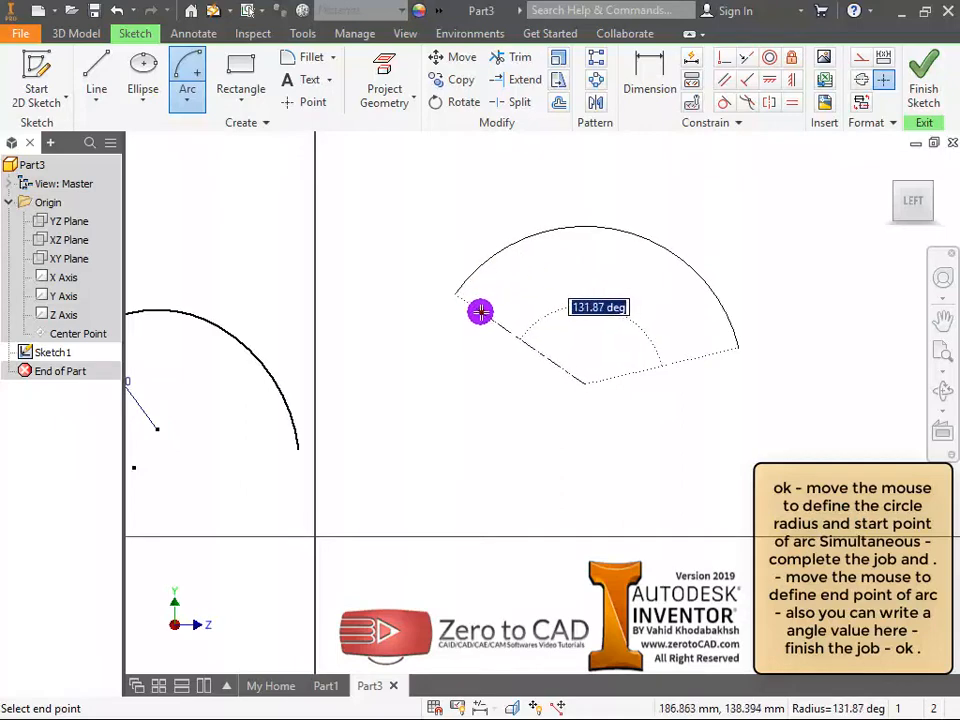
{"action": "type", "text": "0"}
{"action": "key", "text": "Return"}
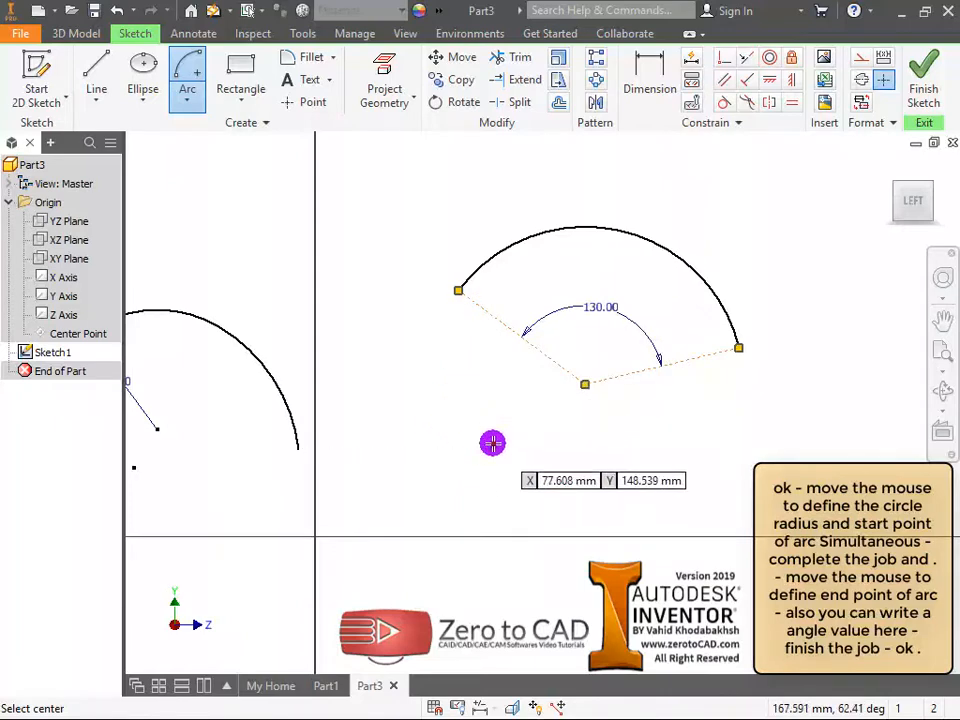
{"action": "key", "text": "Escape"}
Draw a two point rectangle 550 mm wide and 350 mm high, above the horizontal axis and right of the vertical axis.
{"action": "middle_click_drag", "start_coordinate": [549, 280], "coordinate": [637, 265]}
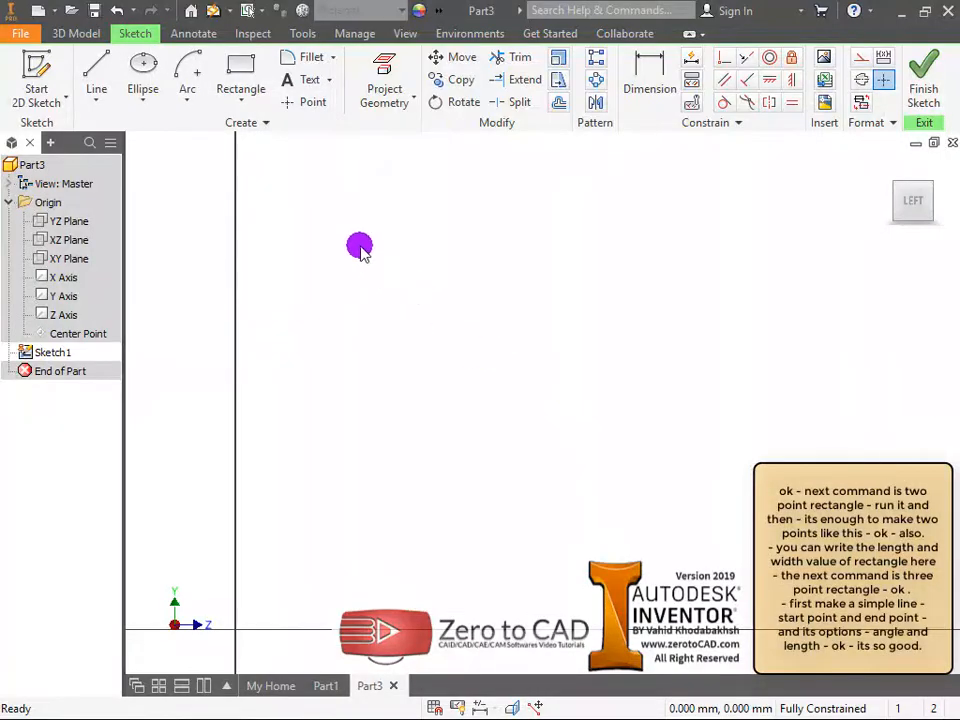
{"action": "left_click", "coordinate": [240, 97]}
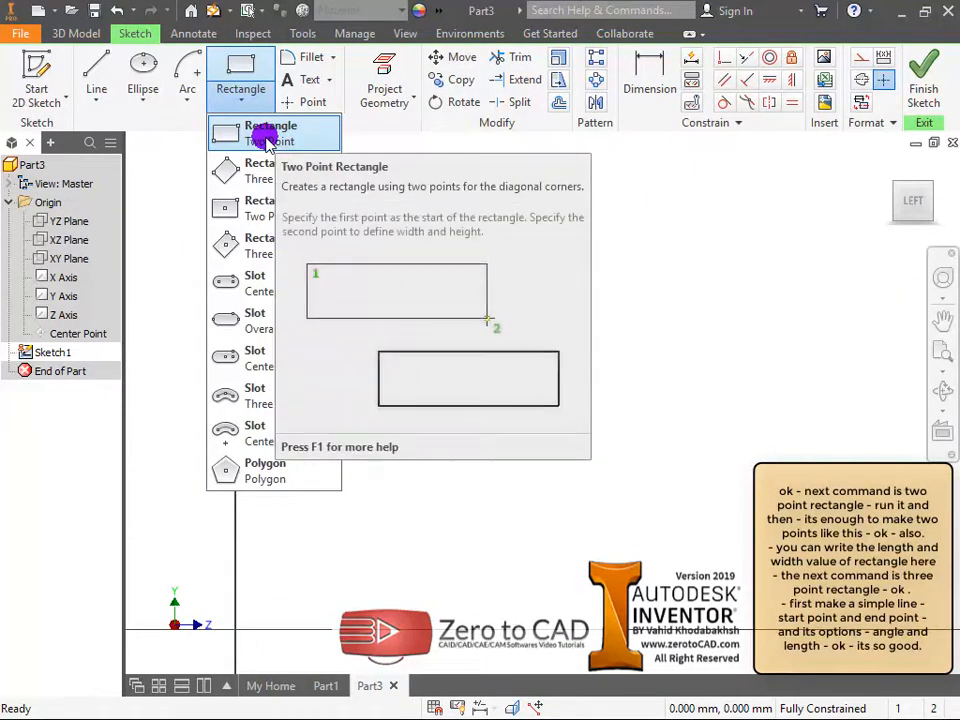
{"action": "left_click", "coordinate": [268, 138]}
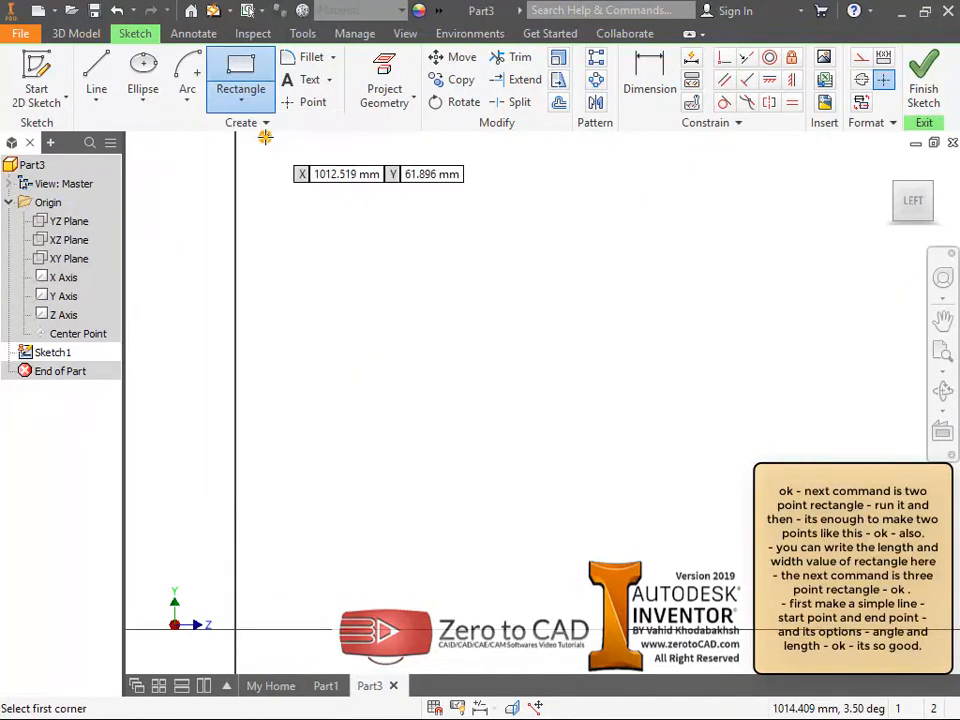
{"action": "left_click", "coordinate": [347, 228]}
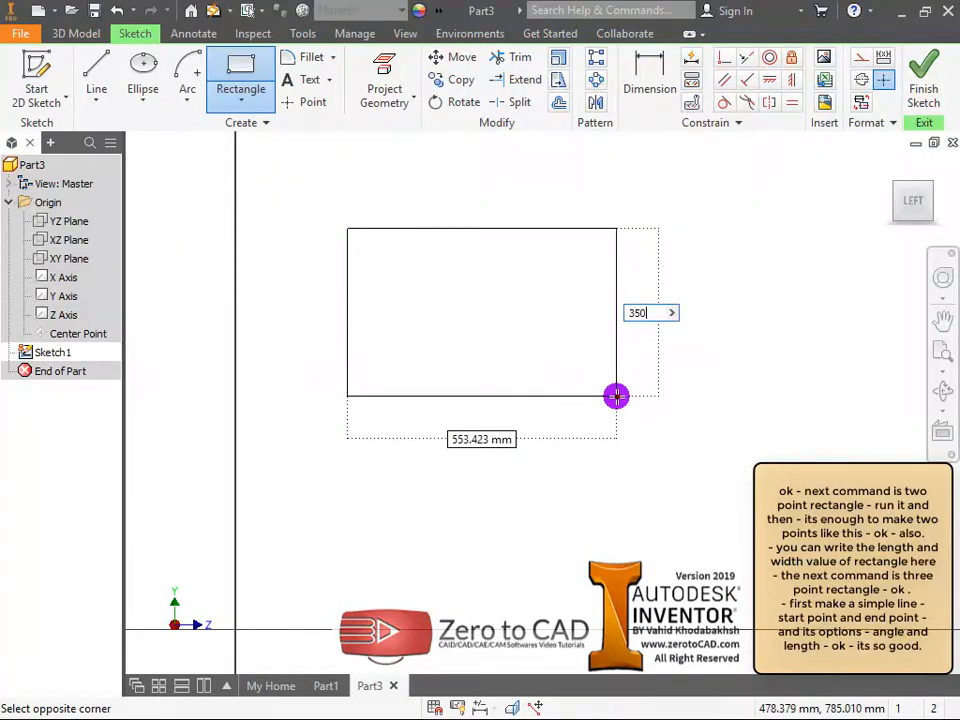
{"action": "type", "text": "350"}
{"action": "key", "text": "Tab"}
{"action": "key", "text": "Return"}
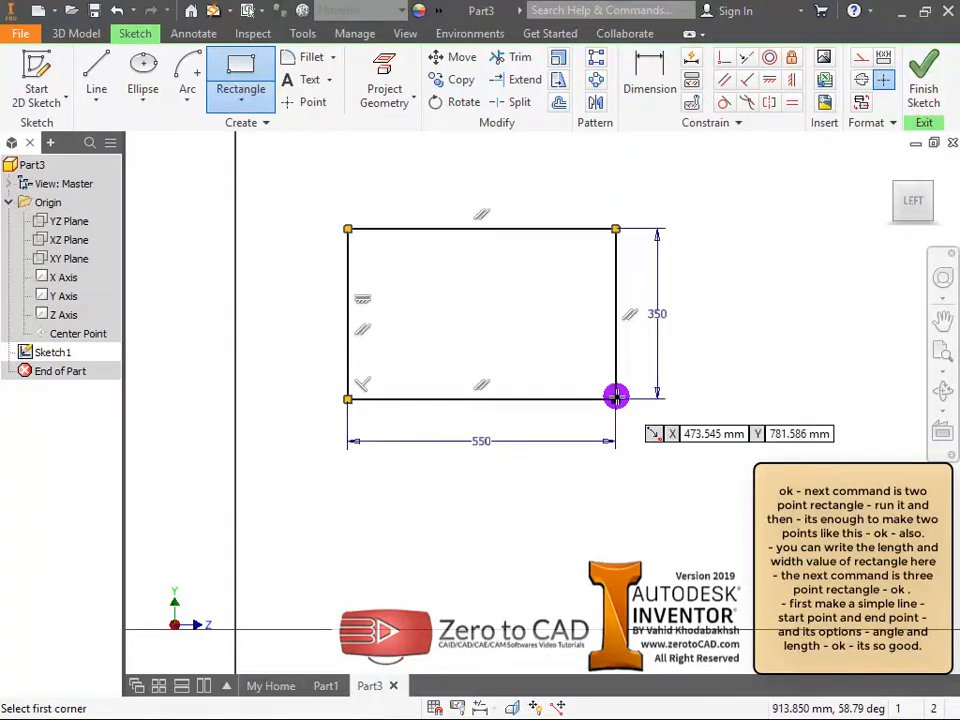
Draw a three point rectangle right of the 550 mm rectangle, with its long side rising to the right and a width of 200 mm.
{"action": "left_click", "coordinate": [241, 96]}
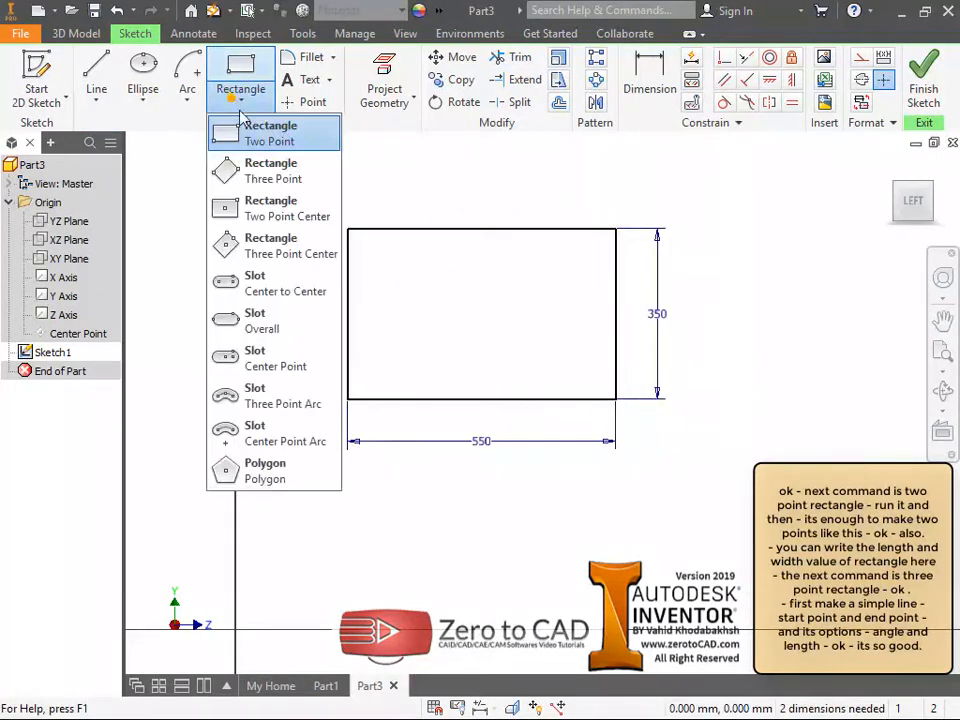
{"action": "left_click", "coordinate": [255, 176]}
{"action": "mouse_move", "coordinate": [572, 396]}
{"action": "middle_mouse_down"}
{"action": "mouse_move", "coordinate": [268, 315]}
{"action": "mouse_move", "coordinate": [296, 364]}
{"action": "middle_mouse_up"}
{"action": "left_click", "coordinate": [477, 366]}
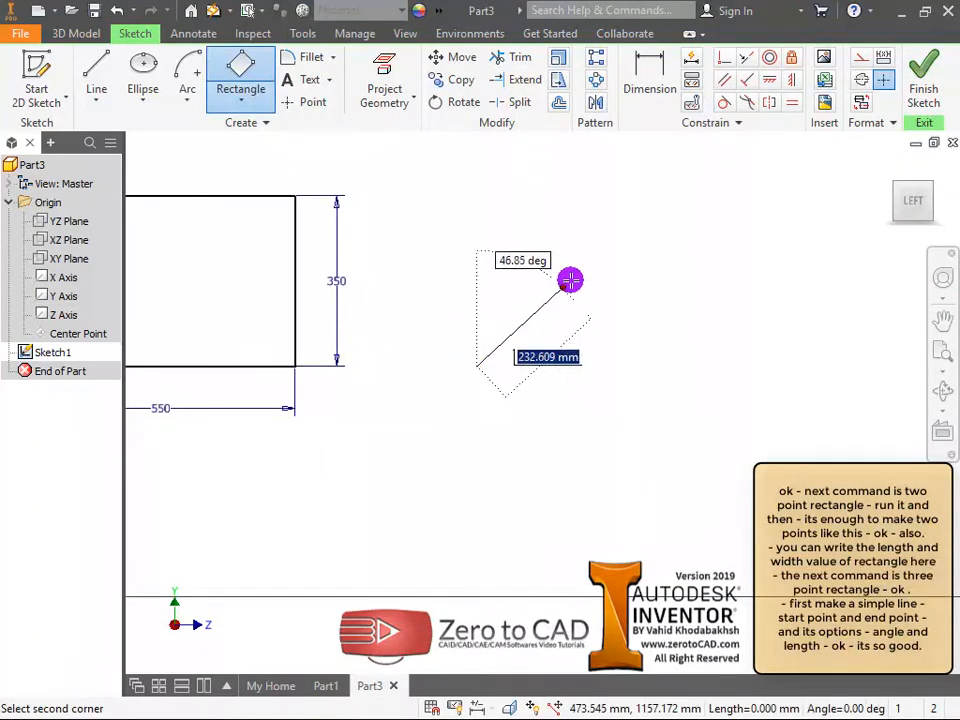
{"action": "middle_click_drag", "start_coordinate": [703, 246], "coordinate": [694, 354]}
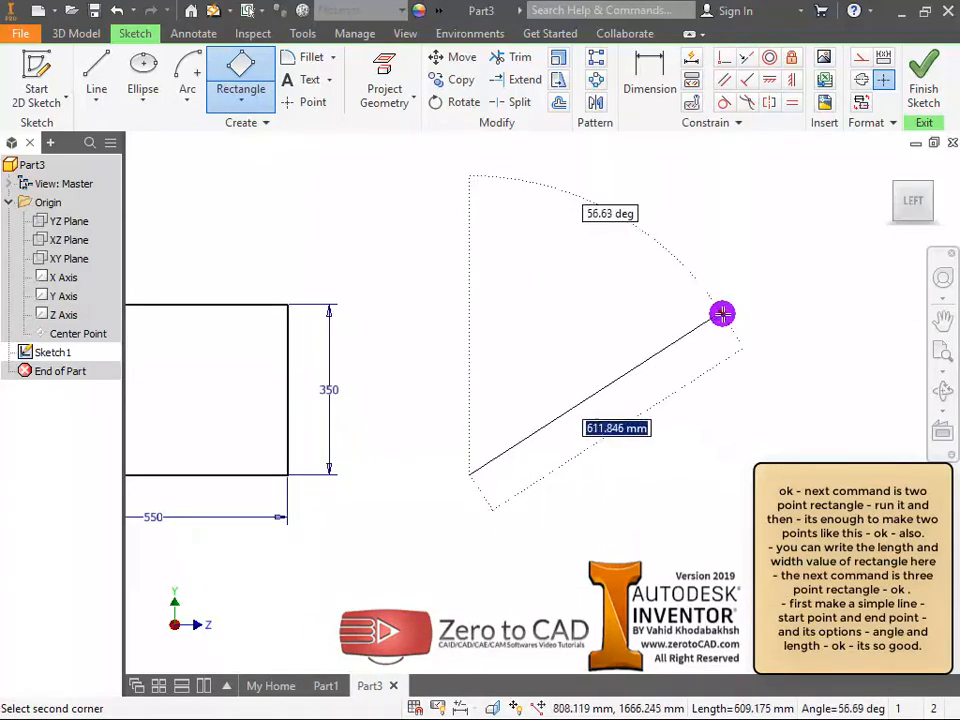
{"action": "left_click", "coordinate": [737, 289]}
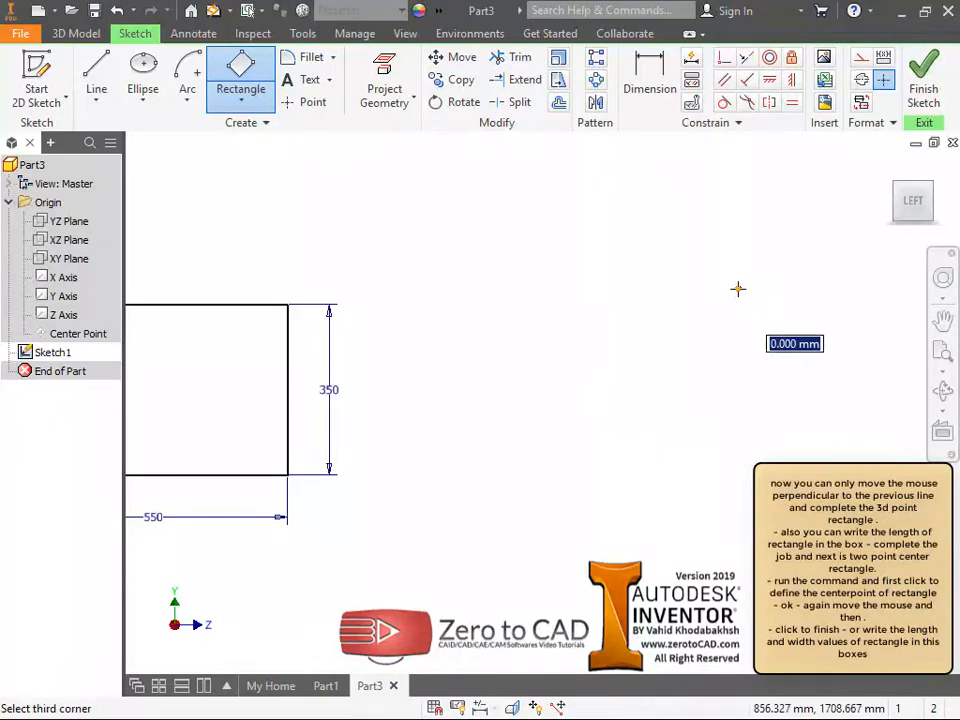
{"action": "middle_click_drag", "start_coordinate": [737, 328], "coordinate": [649, 253]}
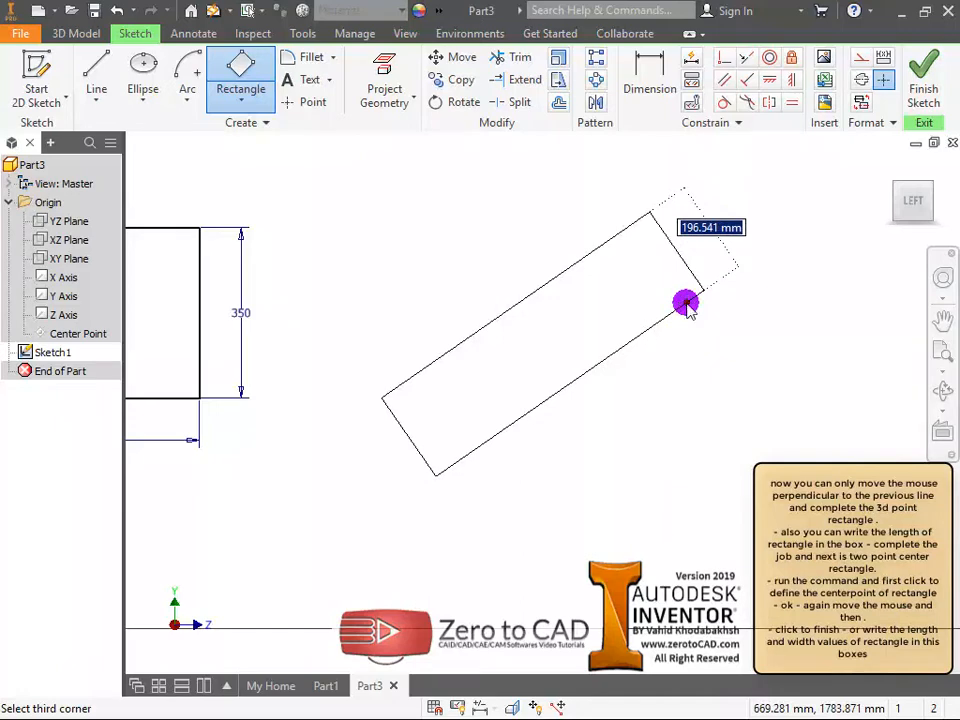
{"action": "key", "text": "Return"}
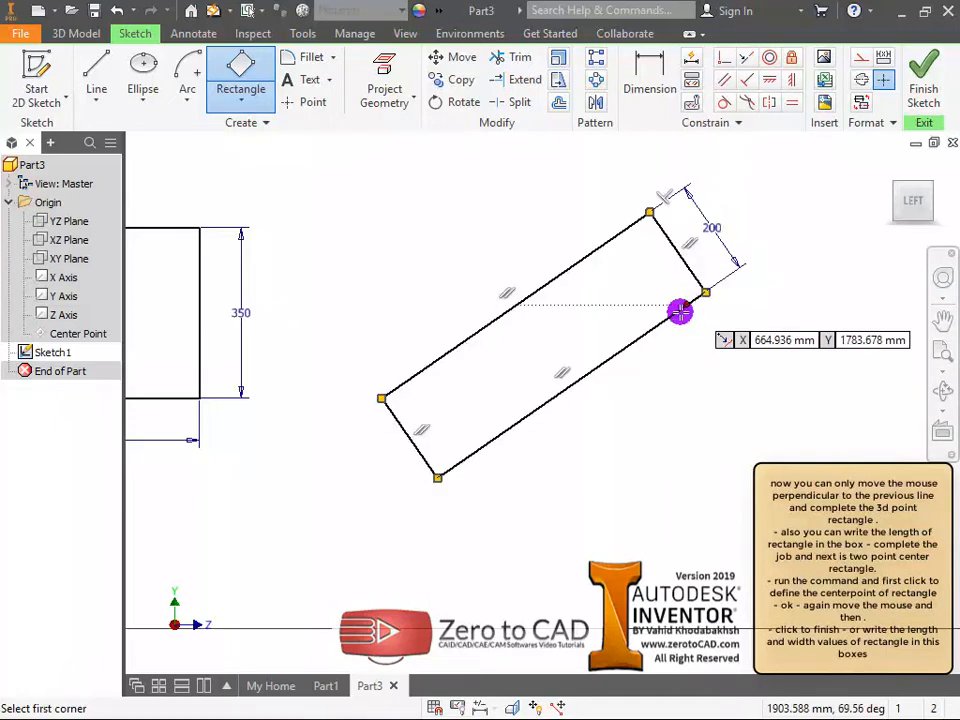
{"action": "key", "text": "Escape"}
{"action": "scroll", "coordinate": [655, 398], "scroll_direction": "up", "scroll_amount": 2}
{"action": "scroll", "coordinate": [658, 392], "scroll_direction": "down", "scroll_amount": 4}
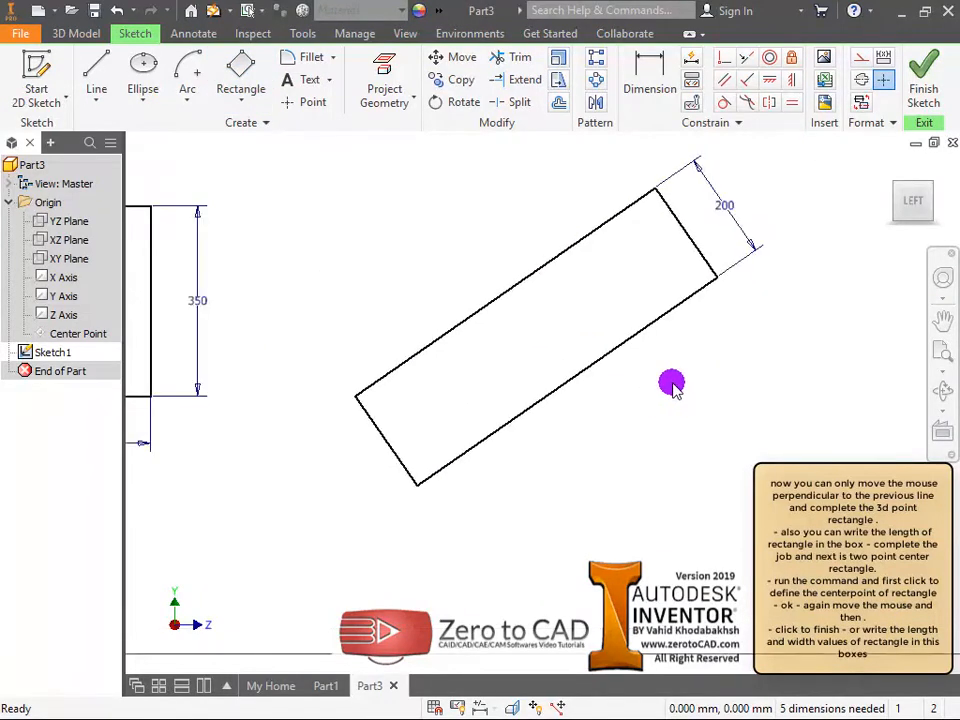
Draw a two point center rectangle 750 mm wide and 350 mm high to the right of the slanted rectangle.
{"action": "middle_click_drag", "start_coordinate": [681, 377], "coordinate": [537, 358]}
{"action": "left_click", "coordinate": [241, 96]}
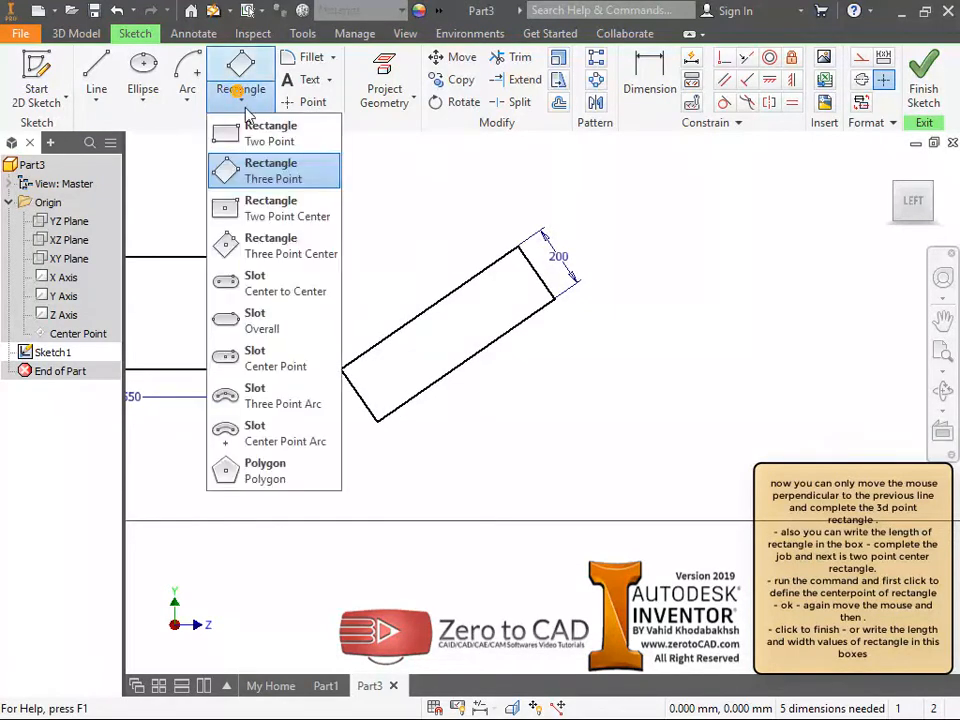
{"action": "left_click", "coordinate": [271, 214]}
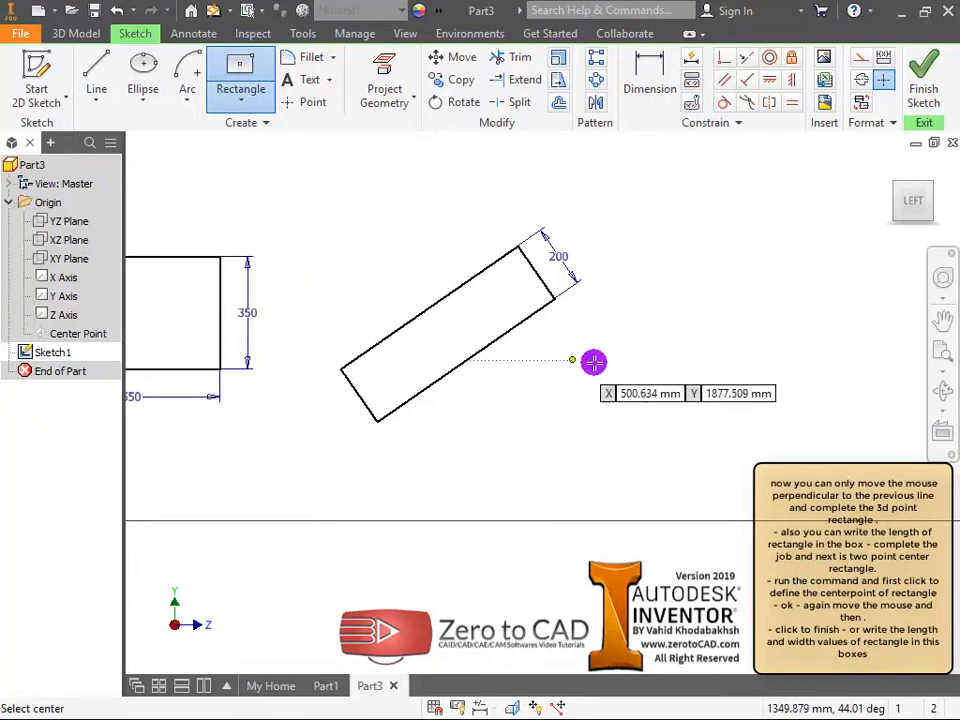
{"action": "middle_click_drag", "start_coordinate": [591, 360], "coordinate": [447, 354]}
{"action": "left_click", "coordinate": [574, 332]}
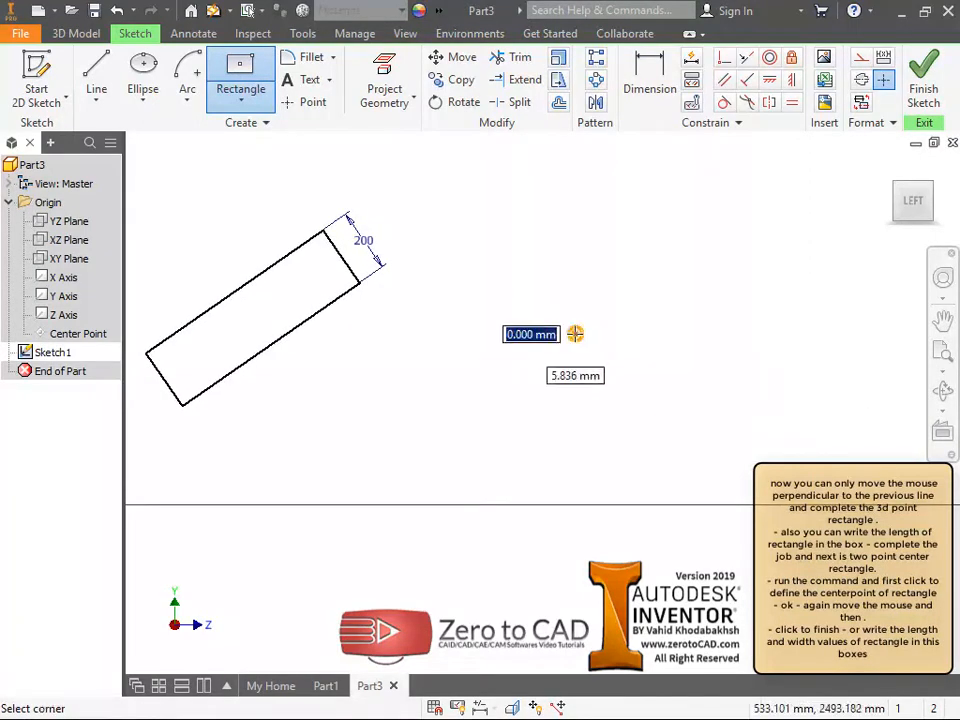
{"action": "scroll", "coordinate": [653, 332], "scroll_direction": "down", "scroll_amount": 3}
{"action": "scroll", "coordinate": [653, 332], "scroll_direction": "up", "scroll_amount": 6}
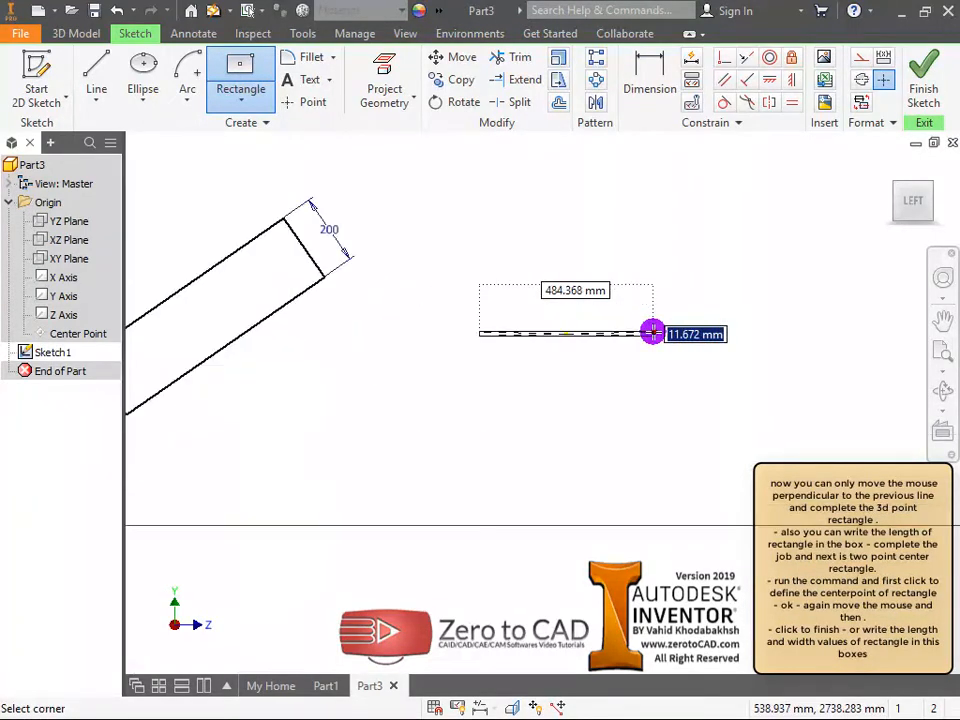
{"action": "middle_click_drag", "start_coordinate": [653, 332], "coordinate": [695, 338]}
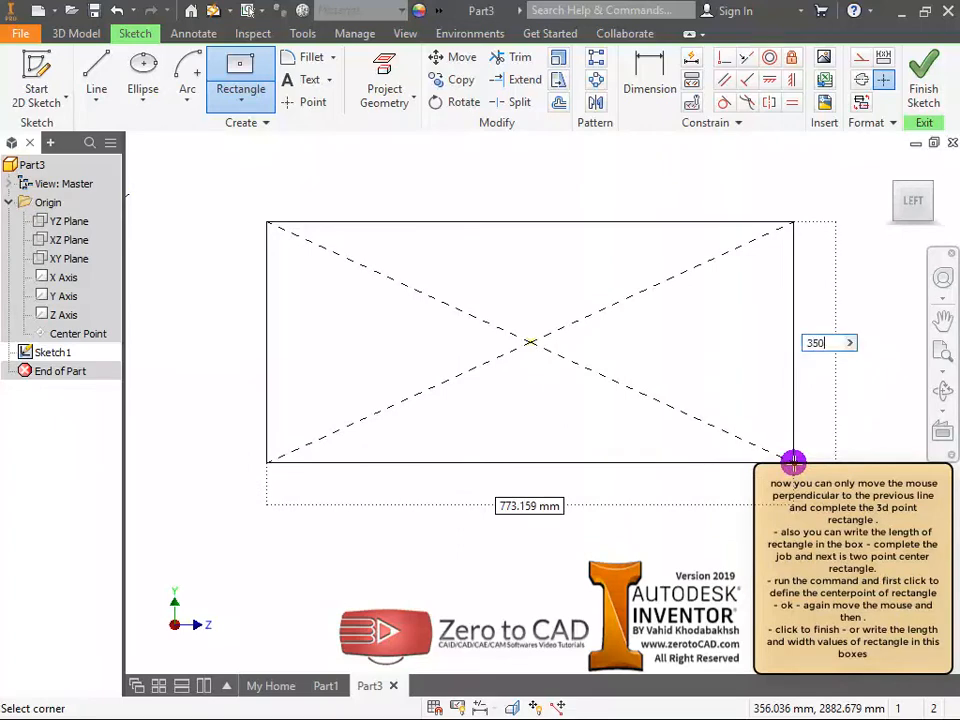
{"action": "key", "text": "Tab"}
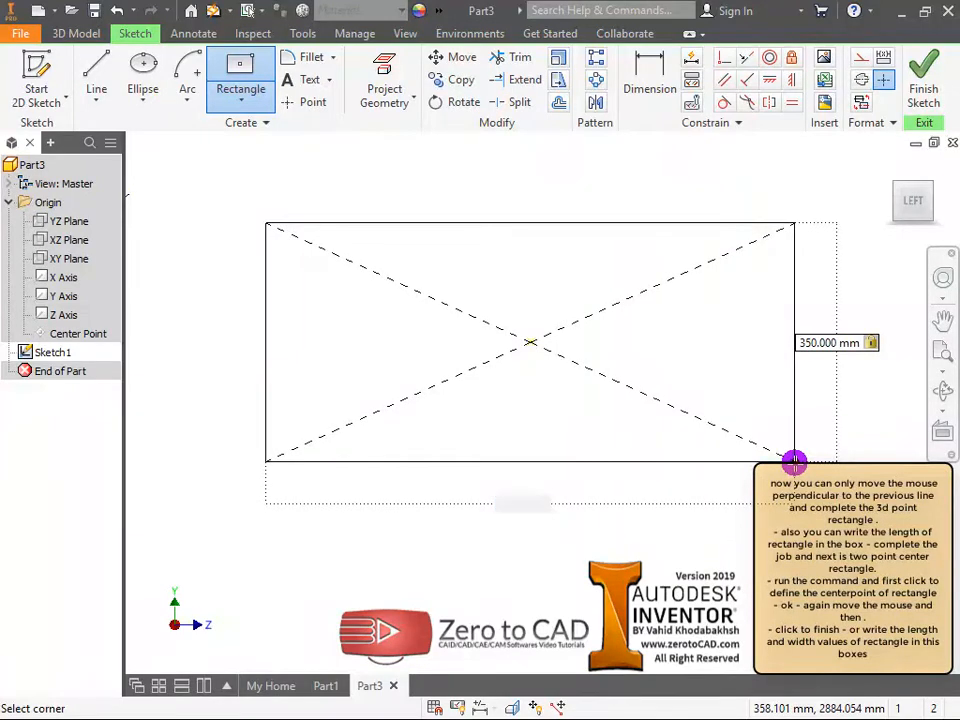
{"action": "key", "text": "Return"}
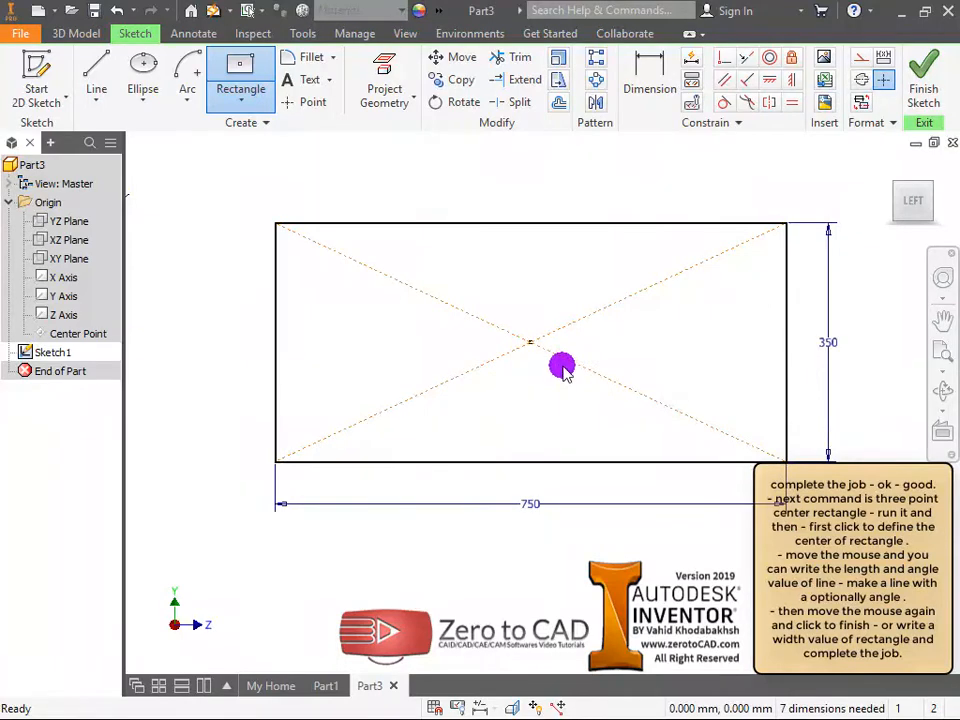
{"action": "key", "text": "Escape"}
{"action": "scroll", "coordinate": [567, 369], "scroll_direction": "down", "scroll_amount": 3}
{"action": "scroll", "coordinate": [600, 379], "scroll_direction": "up", "scroll_amount": 4}
Draw a three point center rectangle right of the 750 mm rectangle, tilted slightly upward to the right, with a 400 mm width.
{"action": "middle_click_drag", "start_coordinate": [670, 377], "coordinate": [286, 380]}
{"action": "left_click", "coordinate": [242, 95]}
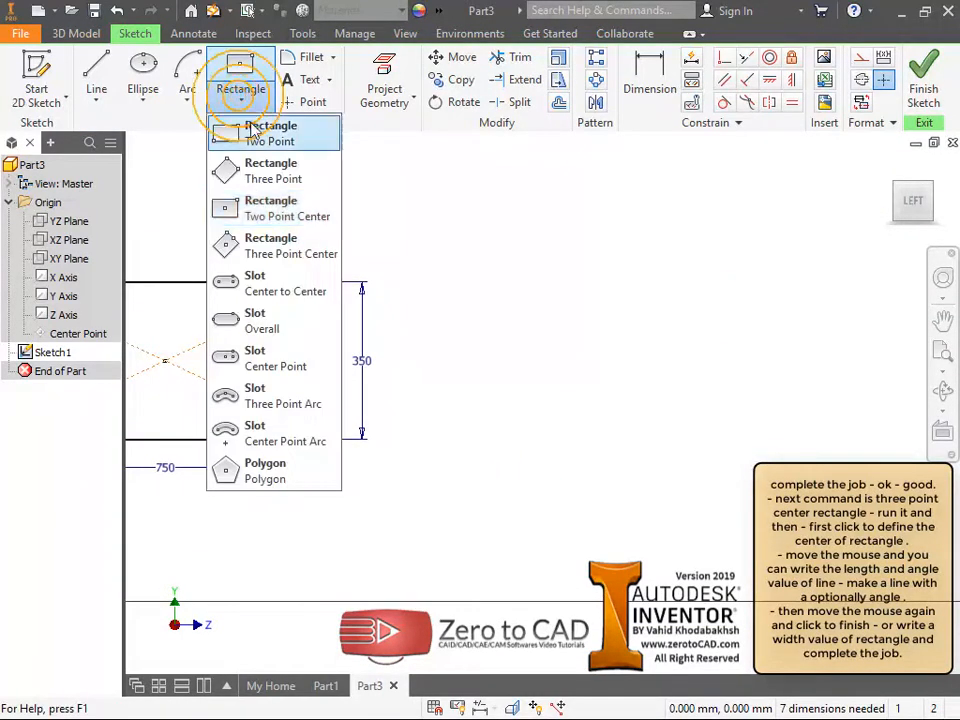
{"action": "left_click", "coordinate": [266, 250]}
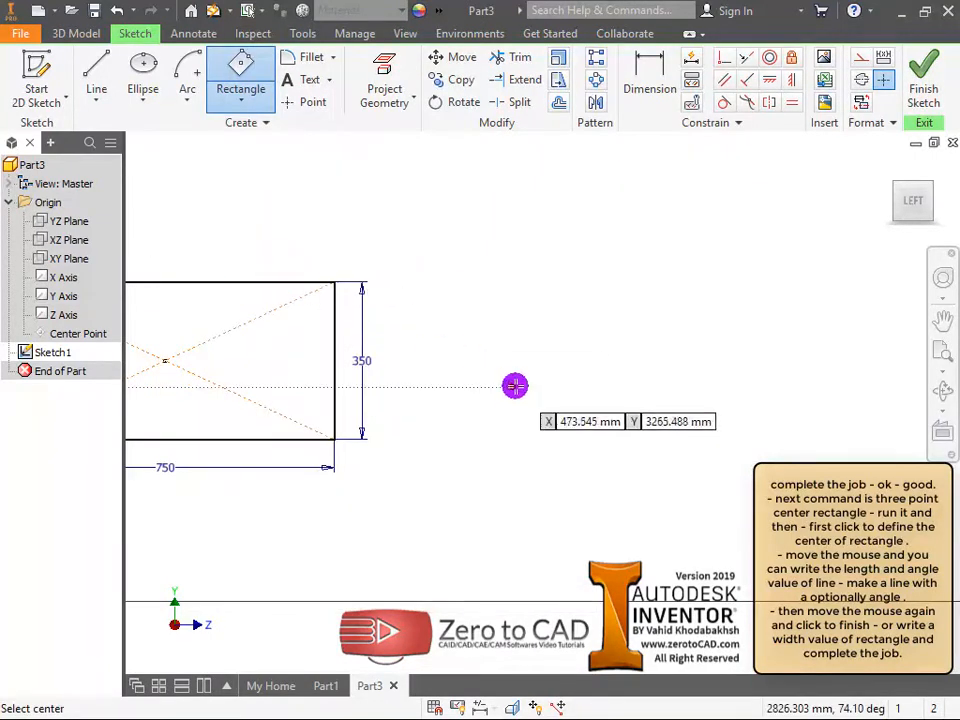
{"action": "middle_click_drag", "start_coordinate": [514, 386], "coordinate": [244, 376]}
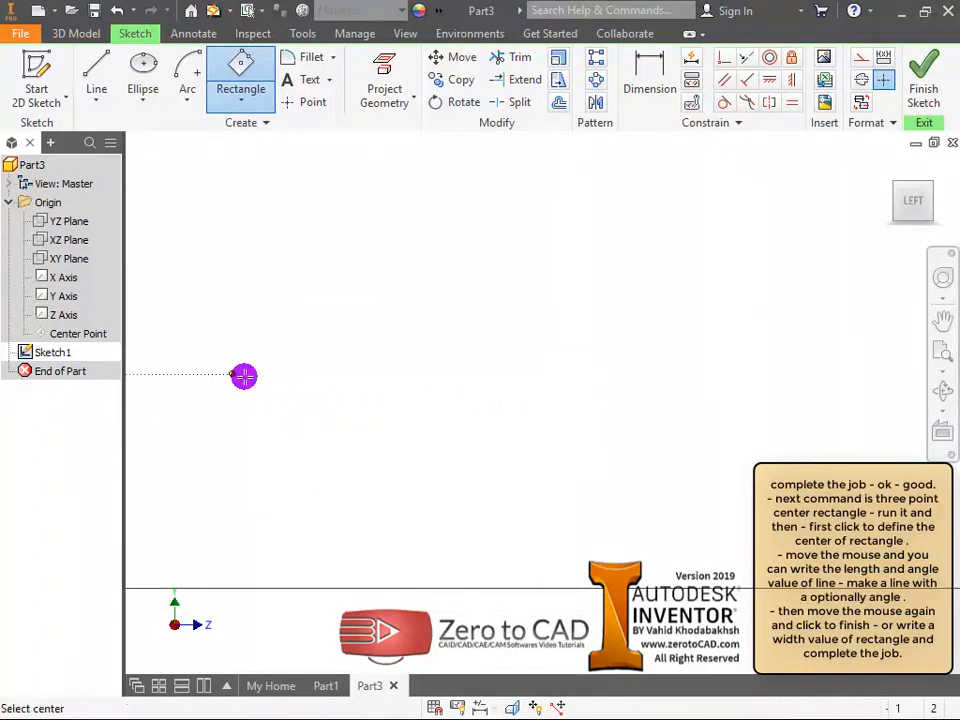
{"action": "left_click", "coordinate": [499, 353]}
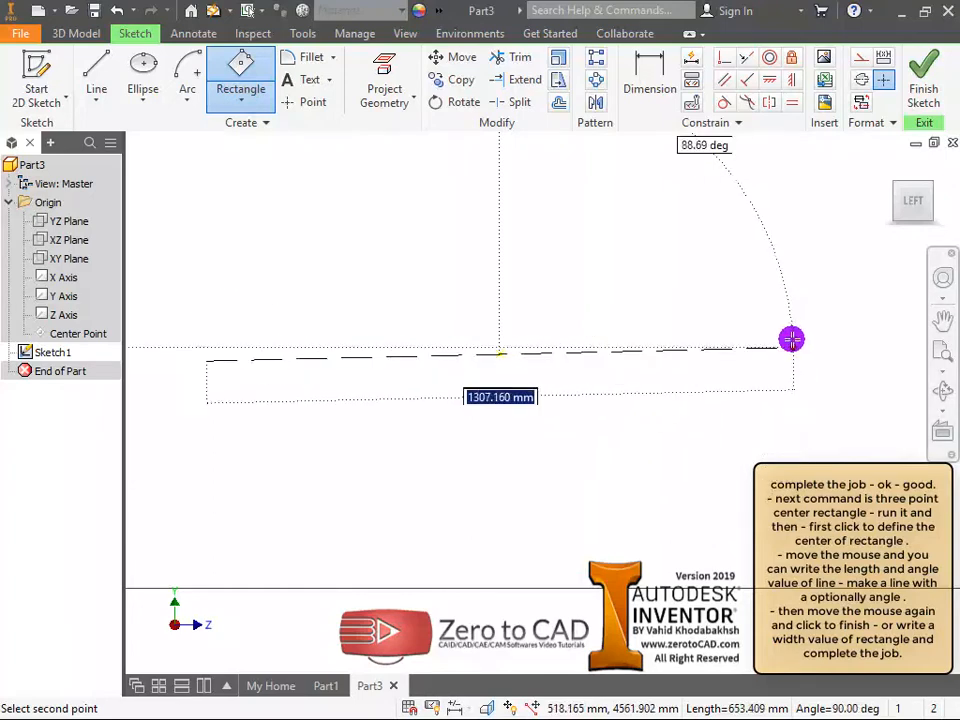
{"action": "left_click", "coordinate": [709, 287]}
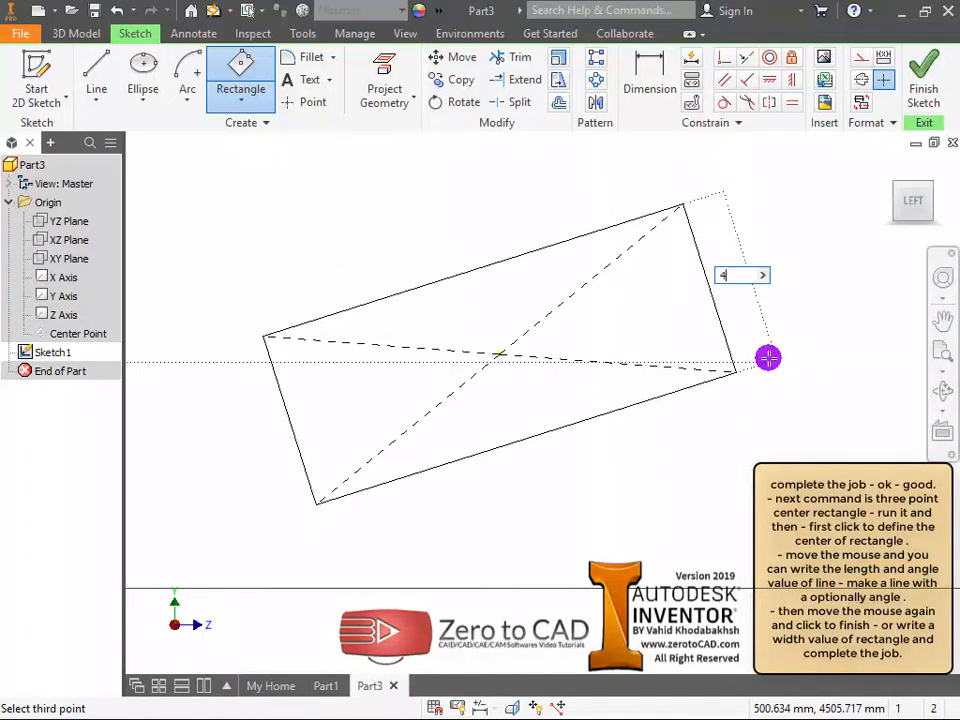
{"action": "key", "text": "Return"}
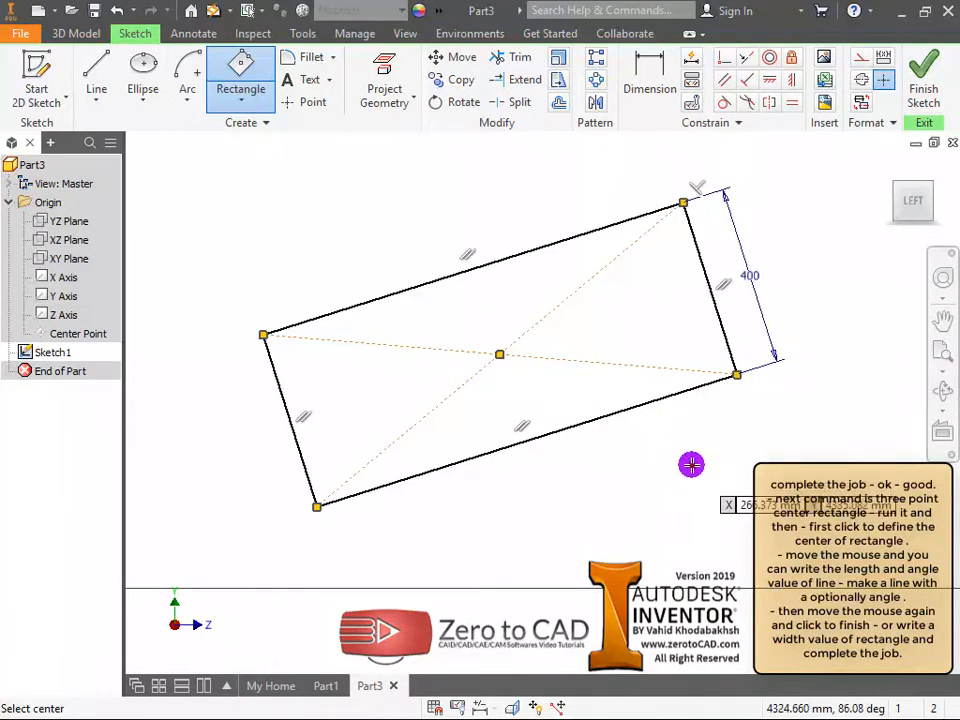
{"action": "key", "text": "Escape"}
{"action": "scroll", "coordinate": [597, 362], "scroll_direction": "up", "scroll_amount": 2}
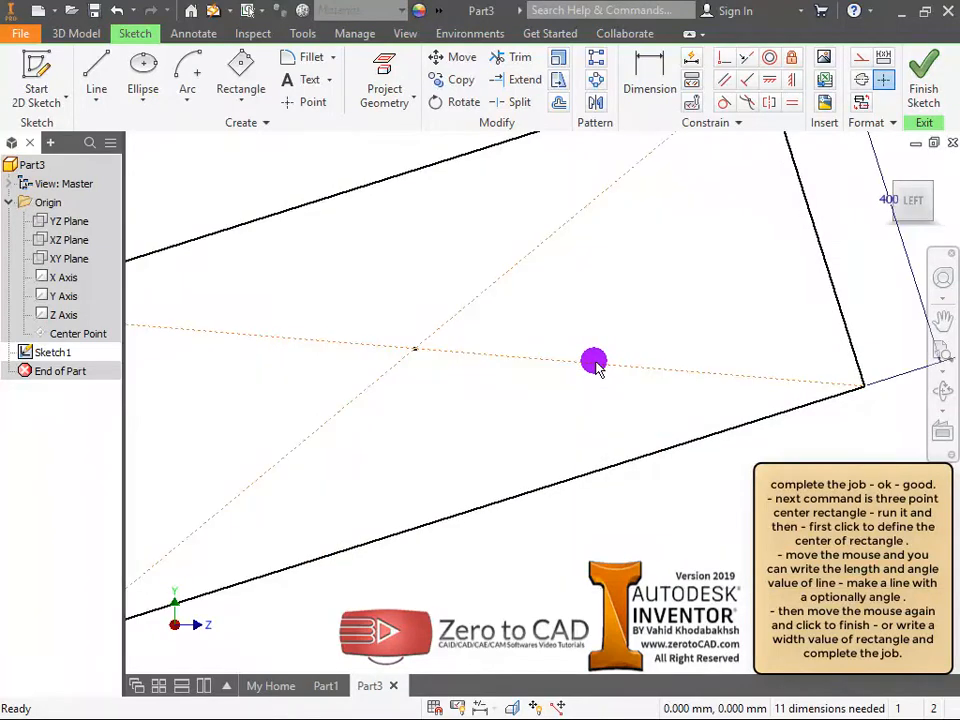
{"action": "scroll", "coordinate": [597, 362], "scroll_direction": "down", "scroll_amount": 8}
{"action": "middle_click_drag", "start_coordinate": [452, 345], "coordinate": [530, 341]}
{"action": "scroll", "coordinate": [520, 352], "scroll_direction": "up", "scroll_amount": 4}
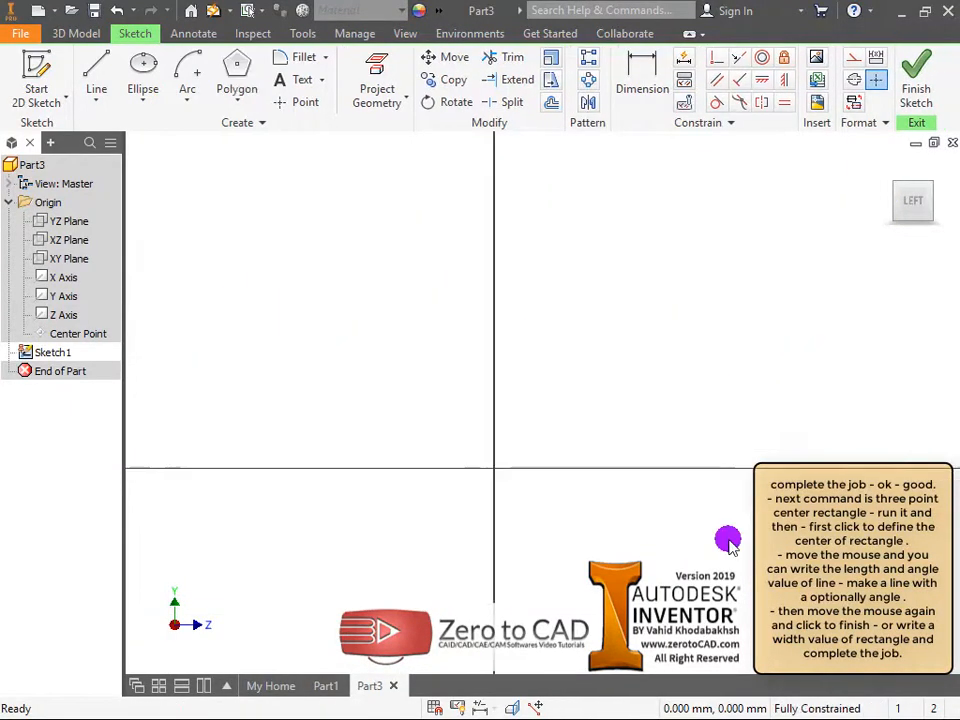
{"action": "mouse_move", "coordinate": [692, 530]}
{"action": "middle_mouse_down"}
{"action": "mouse_move", "coordinate": [666, 519]}
{"action": "mouse_move", "coordinate": [454, 528]}
{"action": "middle_mouse_up"}
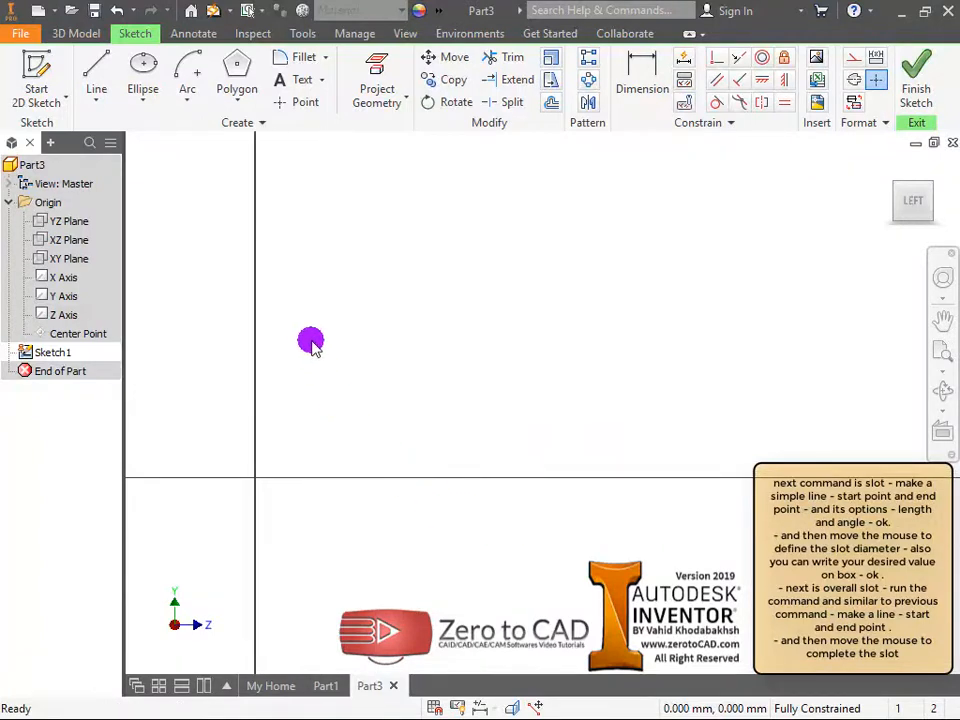
Draw a center to center slot 350 mm wide, above the horizontal axis and rising to the right.
{"action": "left_click", "coordinate": [236, 112]}
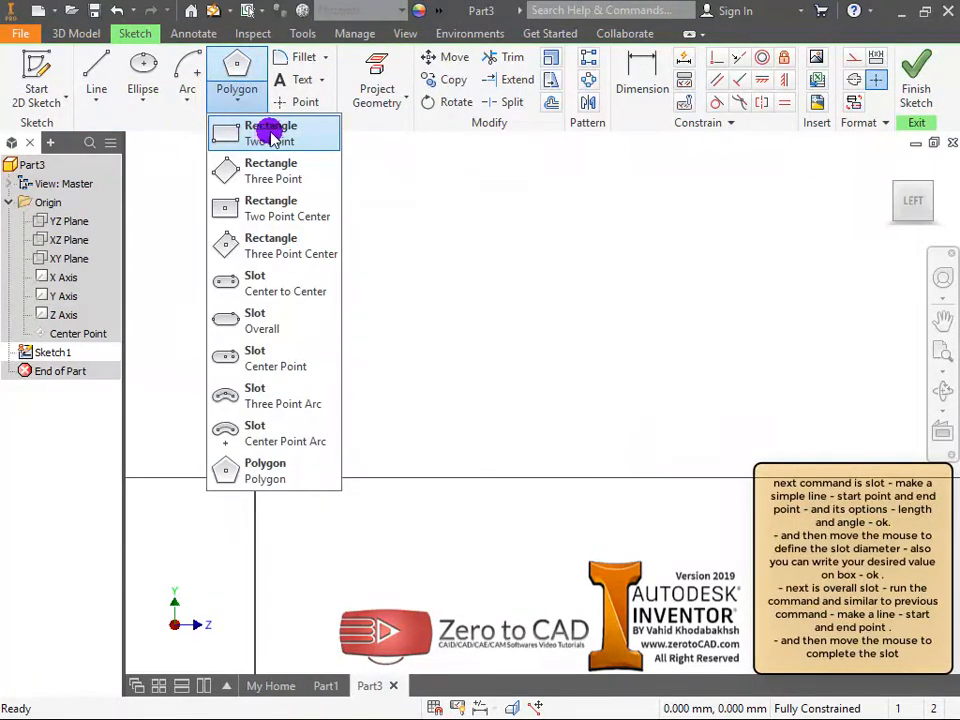
{"action": "left_click", "coordinate": [258, 283]}
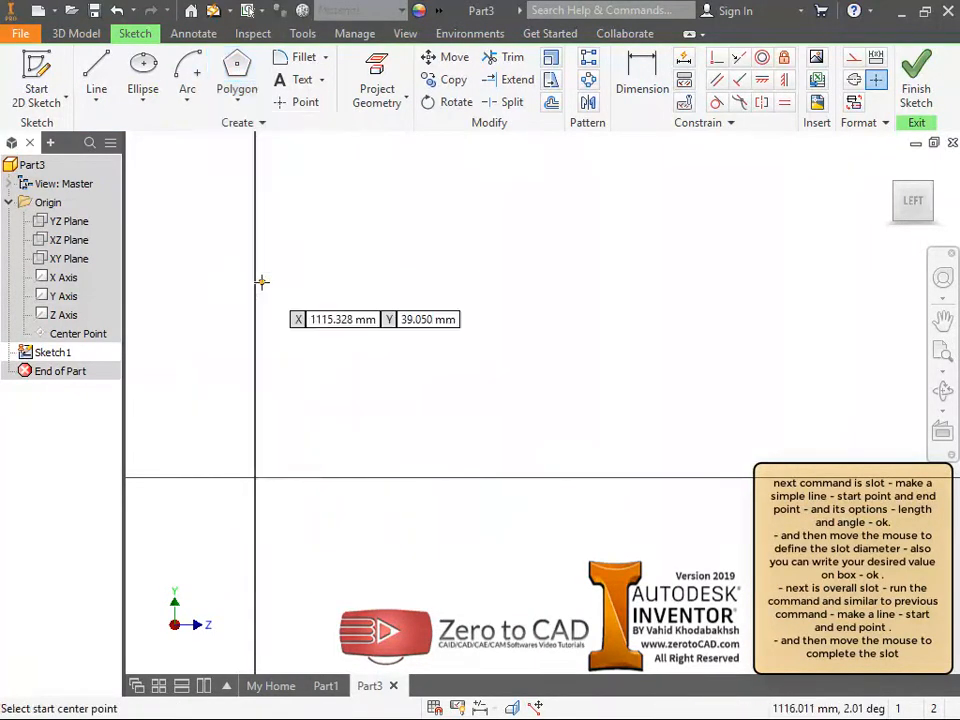
{"action": "left_click", "coordinate": [425, 318]}
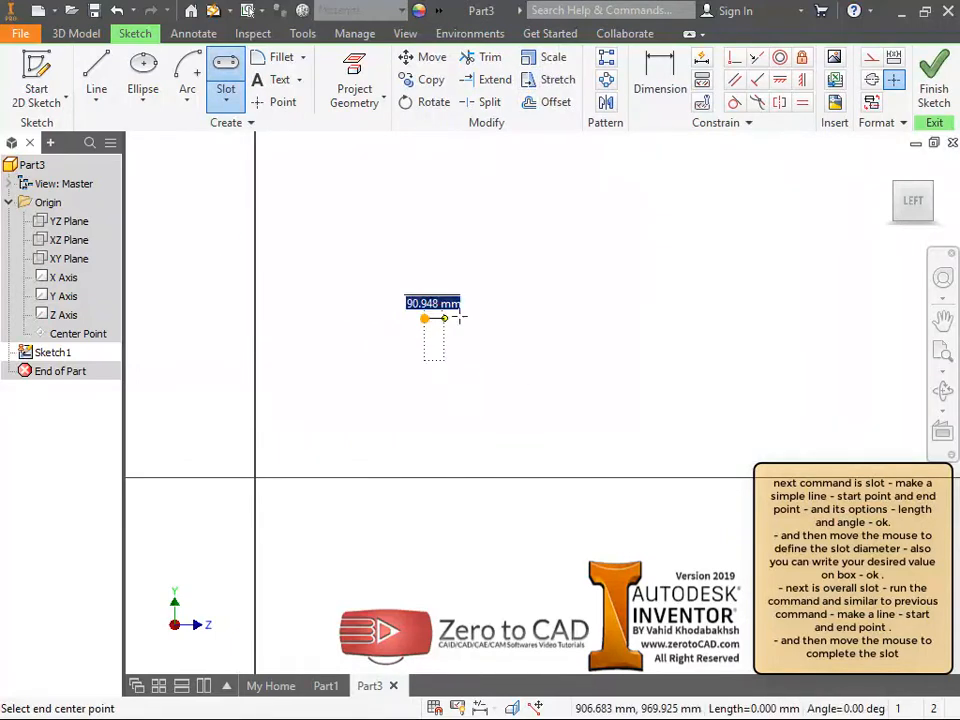
{"action": "left_click", "coordinate": [656, 231]}
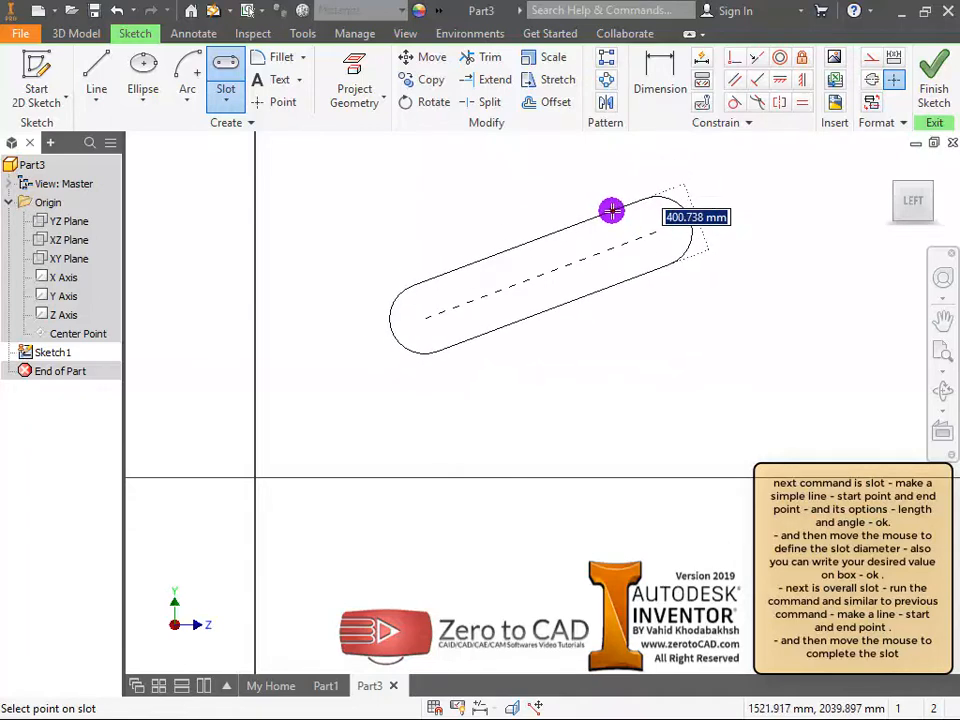
{"action": "type", "text": "0"}
{"action": "key", "text": "Return"}
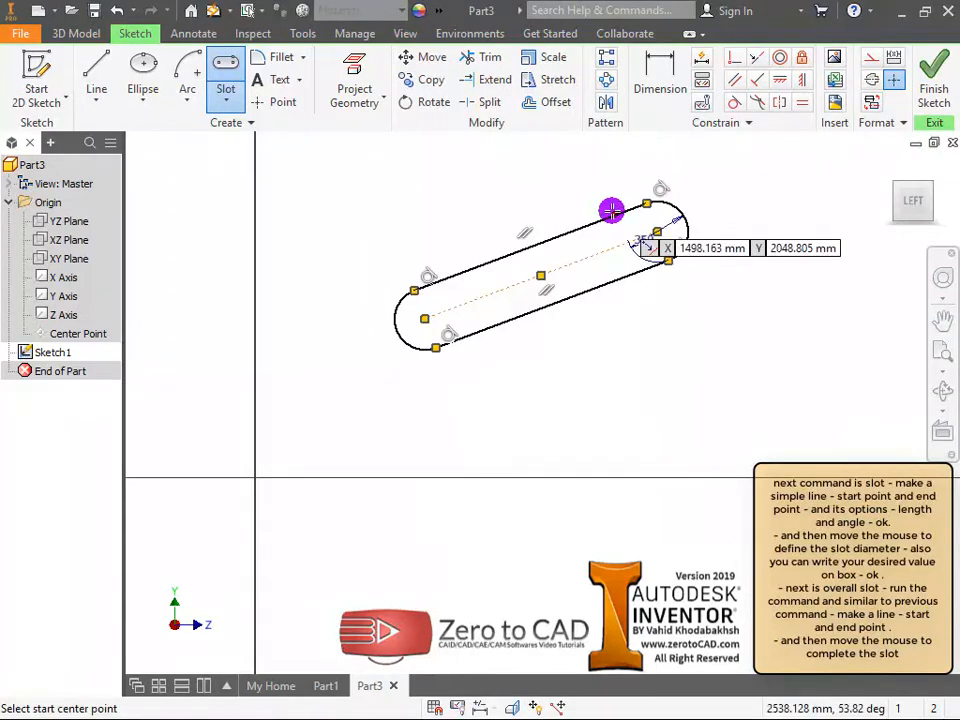
Draw an overall slot about 1500 mm long to the right of the 350 mm slot, rising to the right.
{"action": "middle_click_drag", "start_coordinate": [598, 338], "coordinate": [431, 309]}
{"action": "left_click", "coordinate": [225, 98]}
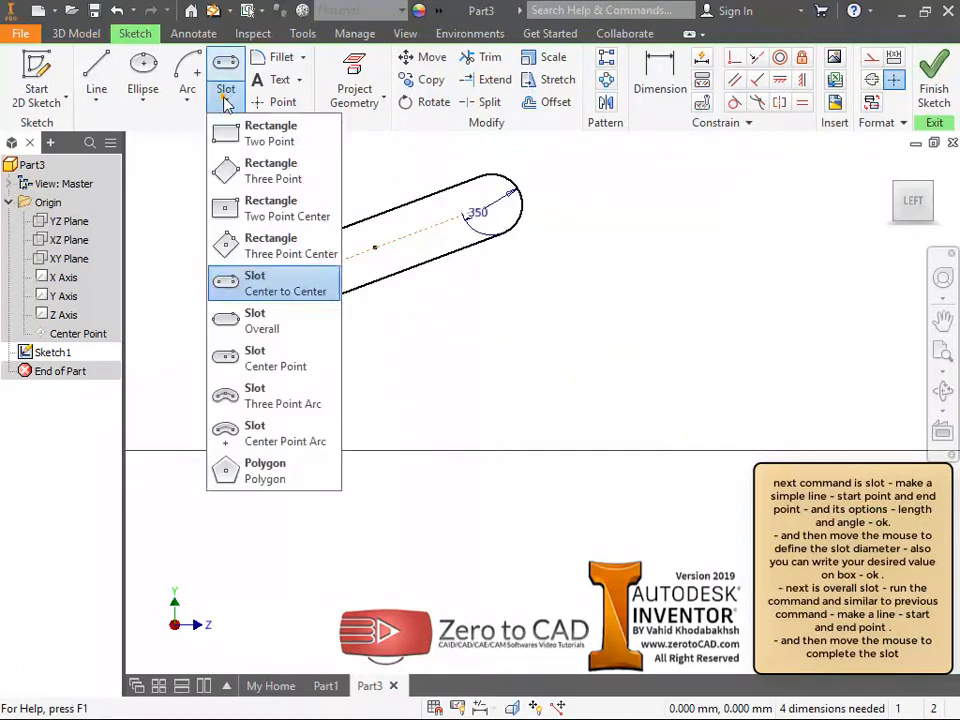
{"action": "left_click", "coordinate": [250, 320]}
{"action": "mouse_move", "coordinate": [544, 389]}
{"action": "middle_mouse_down"}
{"action": "mouse_move", "coordinate": [480, 373]}
{"action": "mouse_move", "coordinate": [394, 373]}
{"action": "middle_mouse_up"}
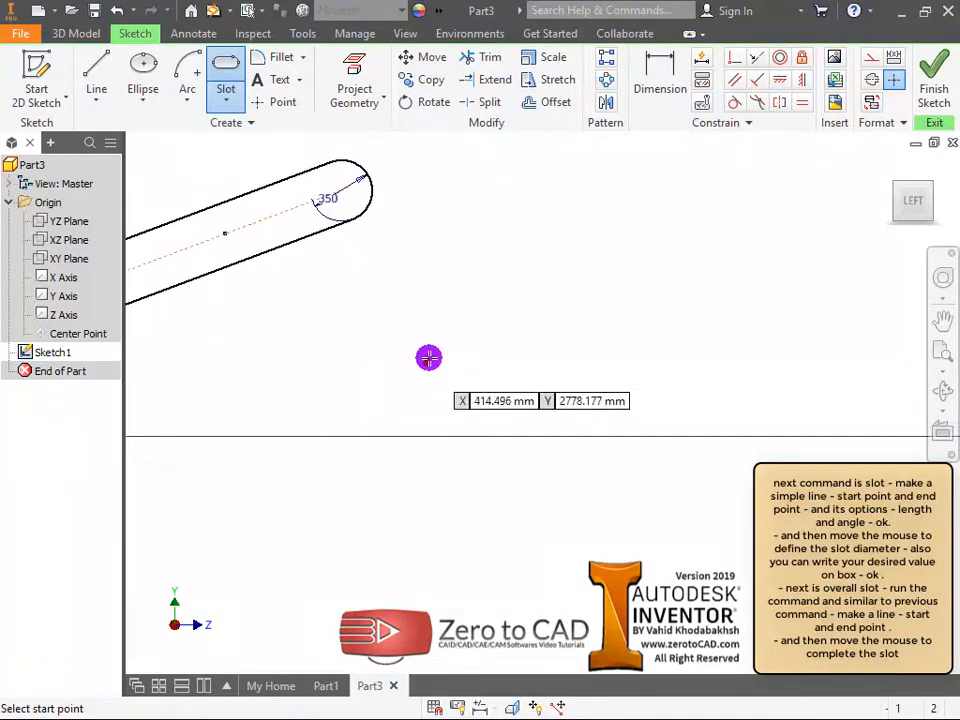
{"action": "left_click", "coordinate": [428, 346]}
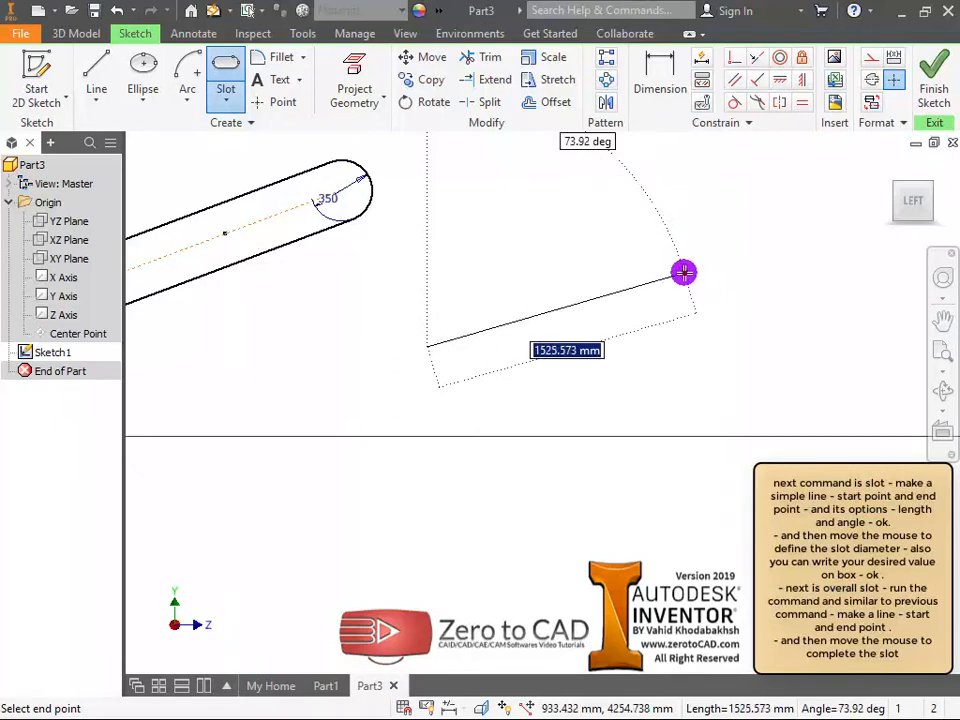
{"action": "left_click", "coordinate": [682, 257]}
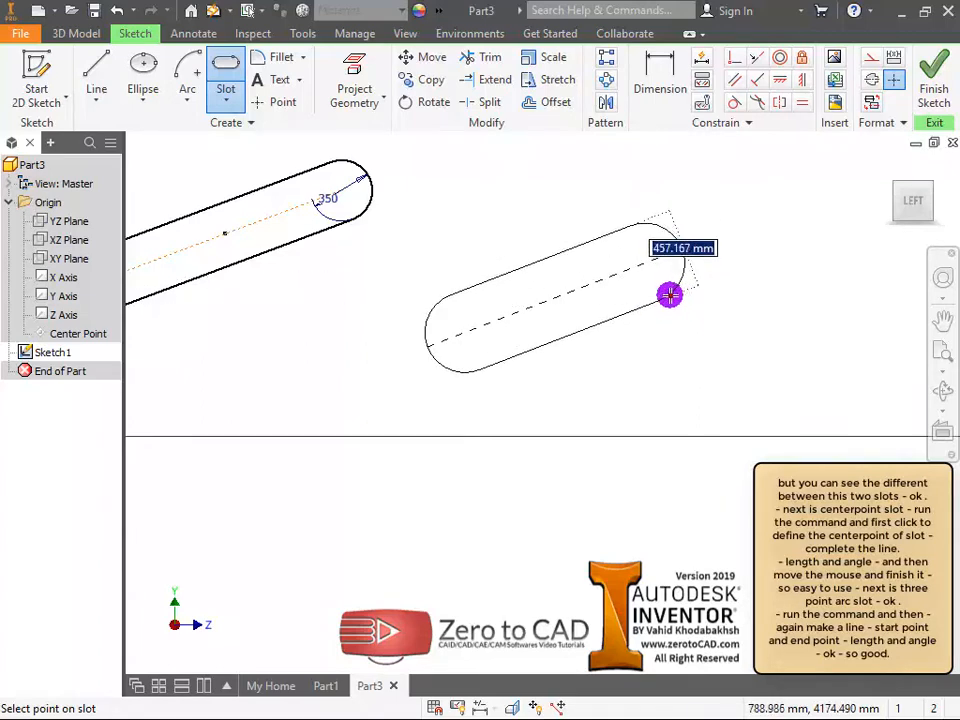
{"action": "left_click", "coordinate": [670, 291]}
Draw a center point slot to the right of the overall slot, tilted slightly upward to the right.
{"action": "mouse_move", "coordinate": [548, 392]}
{"action": "middle_mouse_down"}
{"action": "mouse_move", "coordinate": [690, 360]}
{"action": "mouse_move", "coordinate": [739, 390]}
{"action": "middle_mouse_up"}
{"action": "mouse_move", "coordinate": [754, 307]}
{"action": "middle_mouse_down"}
{"action": "mouse_move", "coordinate": [587, 384]}
{"action": "mouse_move", "coordinate": [390, 342]}
{"action": "middle_mouse_up"}
{"action": "left_click", "coordinate": [226, 104]}
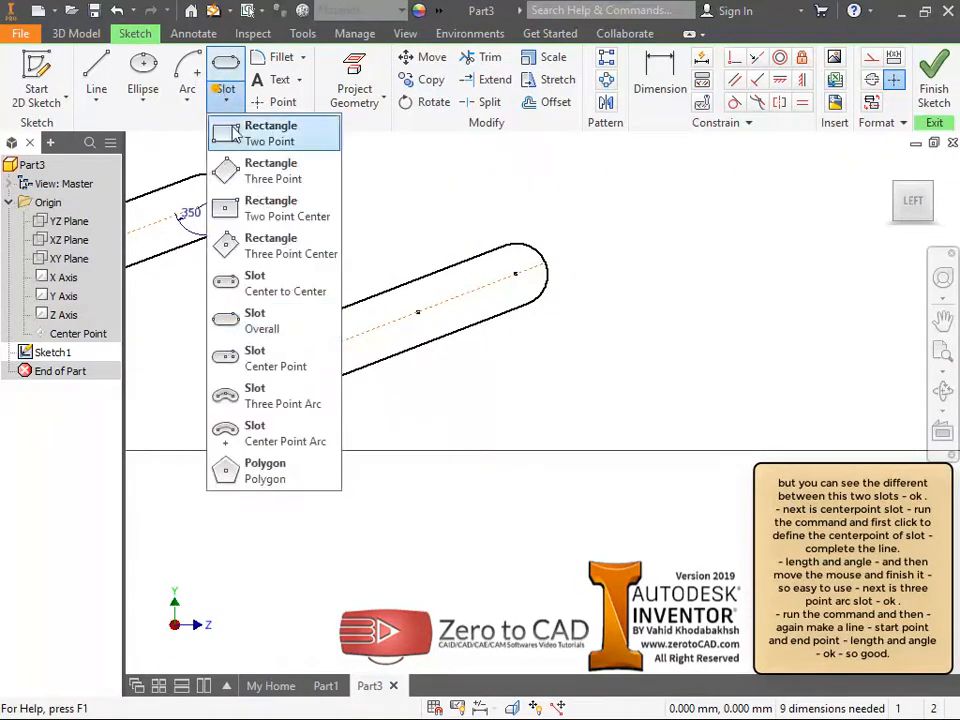
{"action": "left_click", "coordinate": [263, 362]}
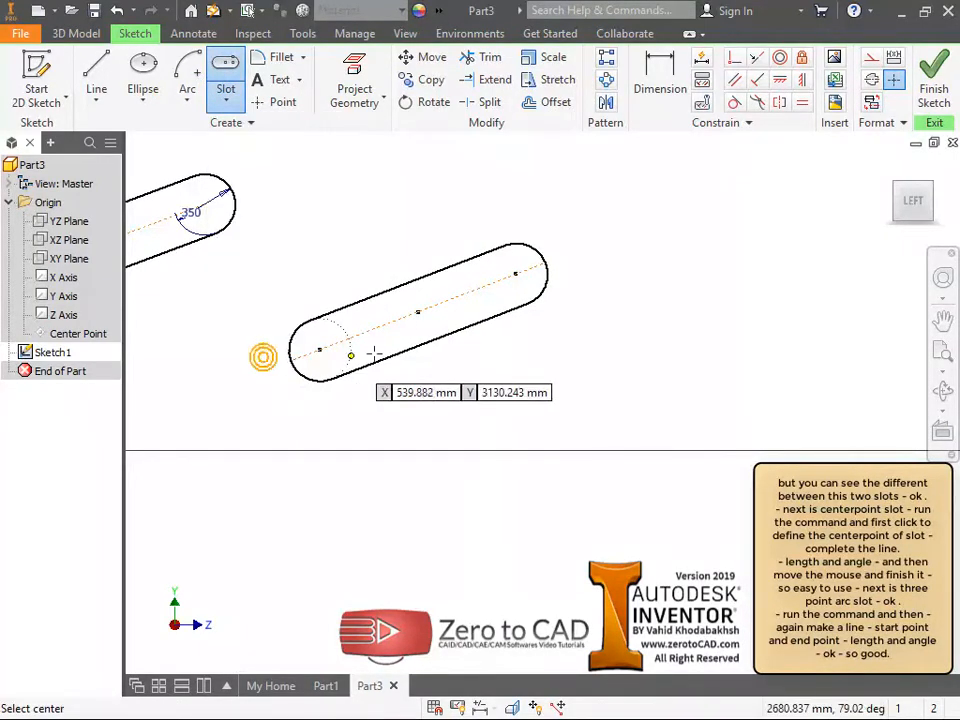
{"action": "middle_click_drag", "start_coordinate": [605, 346], "coordinate": [375, 335]}
{"action": "left_click", "coordinate": [532, 338]}
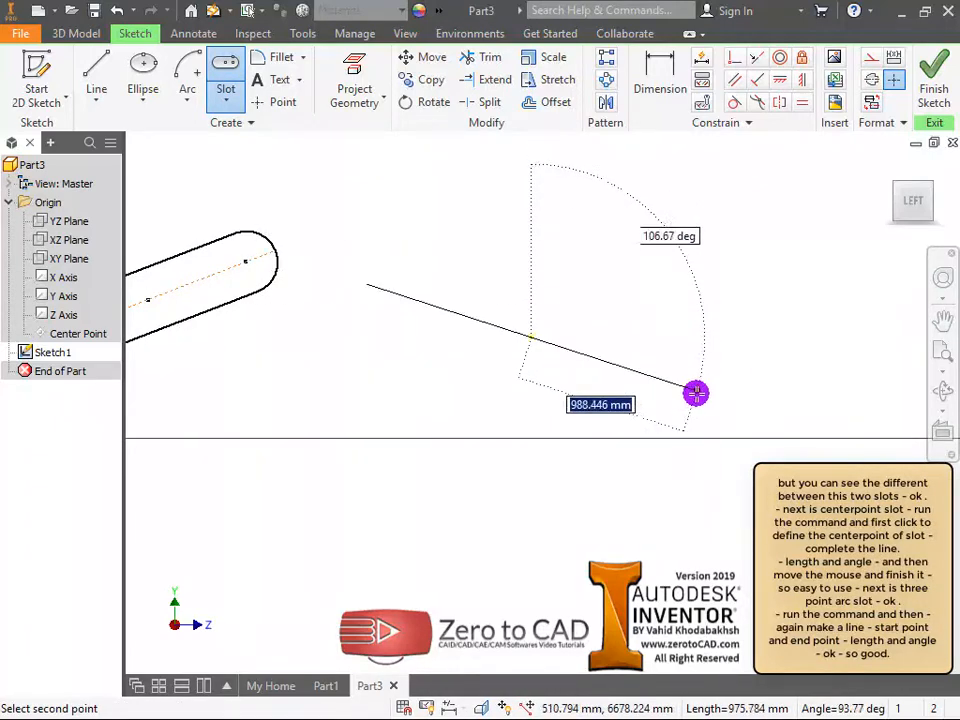
{"action": "left_click", "coordinate": [690, 297]}
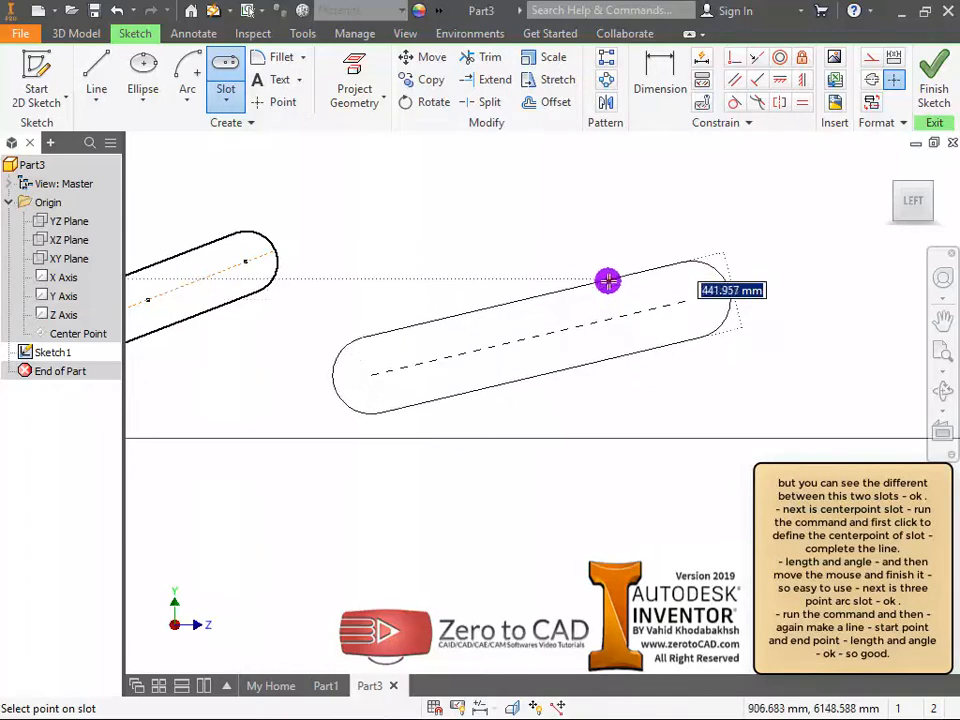
{"action": "left_click", "coordinate": [605, 297]}
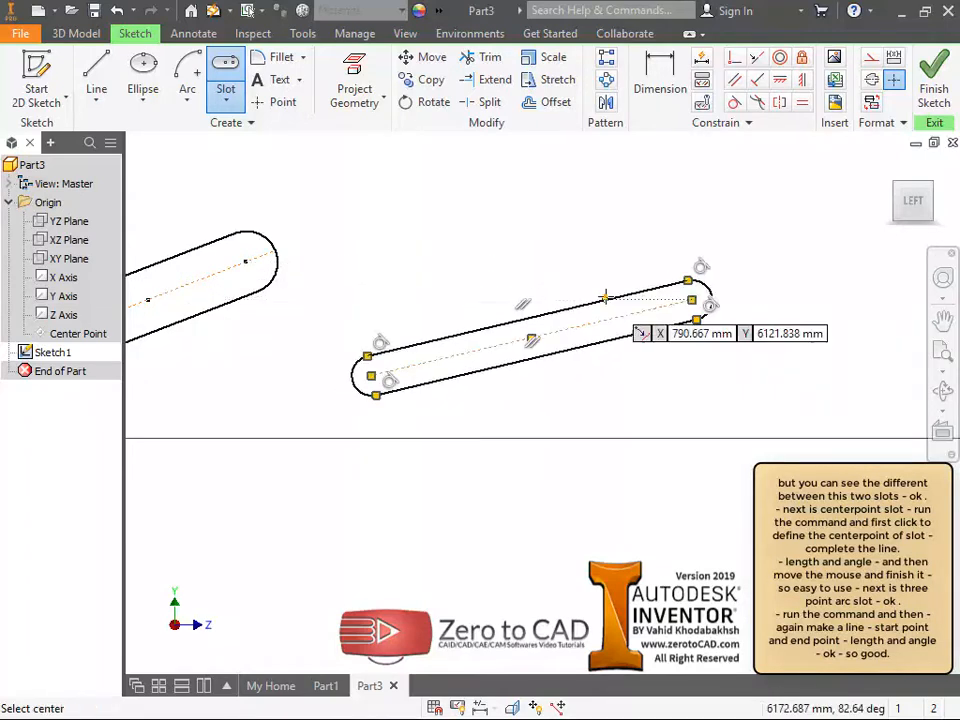
Draw a three point arc slot about 206 mm wide below the horizontal axis, bulging upward.
{"action": "left_click", "coordinate": [226, 101]}
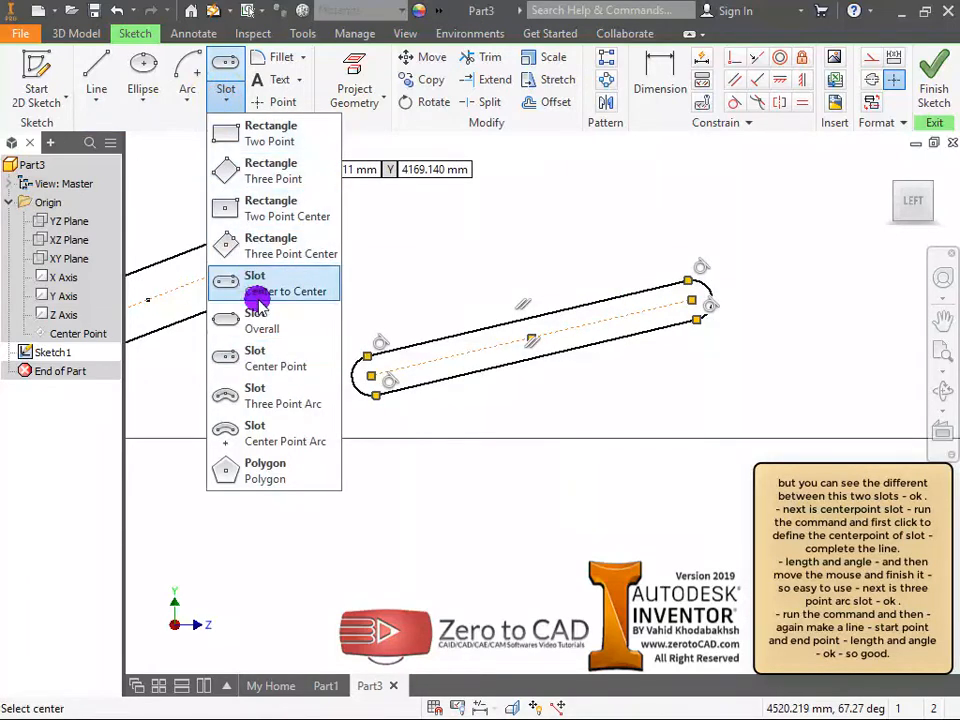
{"action": "left_click", "coordinate": [262, 401]}
{"action": "mouse_move", "coordinate": [718, 411]}
{"action": "middle_mouse_down"}
{"action": "mouse_move", "coordinate": [612, 212]}
{"action": "mouse_move", "coordinate": [628, 180]}
{"action": "middle_mouse_up"}
{"action": "middle_click_drag", "start_coordinate": [593, 323], "coordinate": [594, 269]}
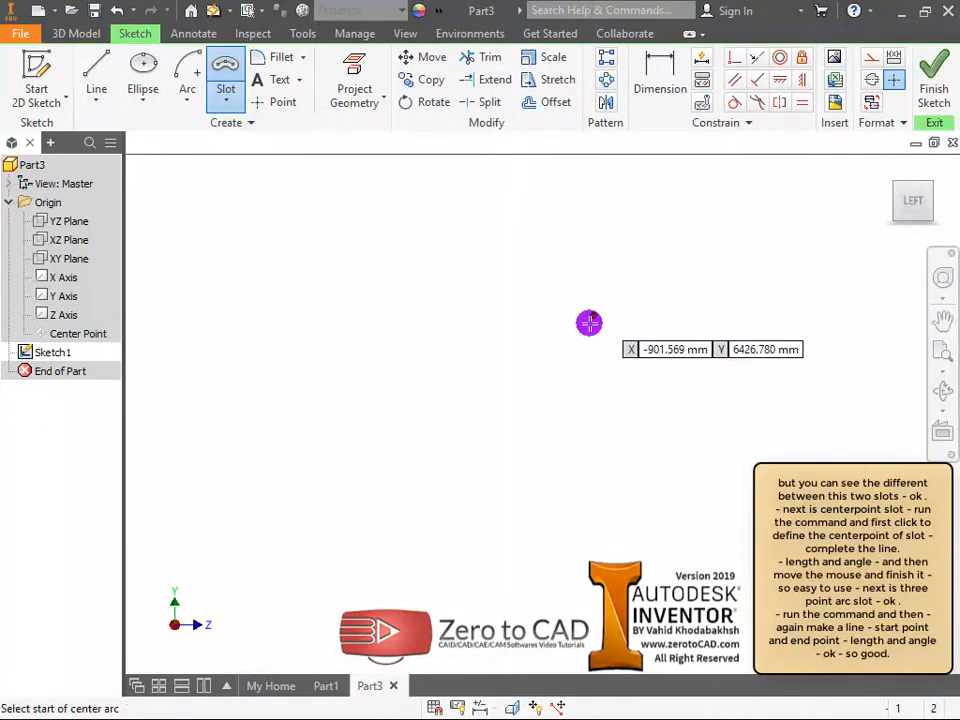
{"action": "left_click", "coordinate": [464, 395]}
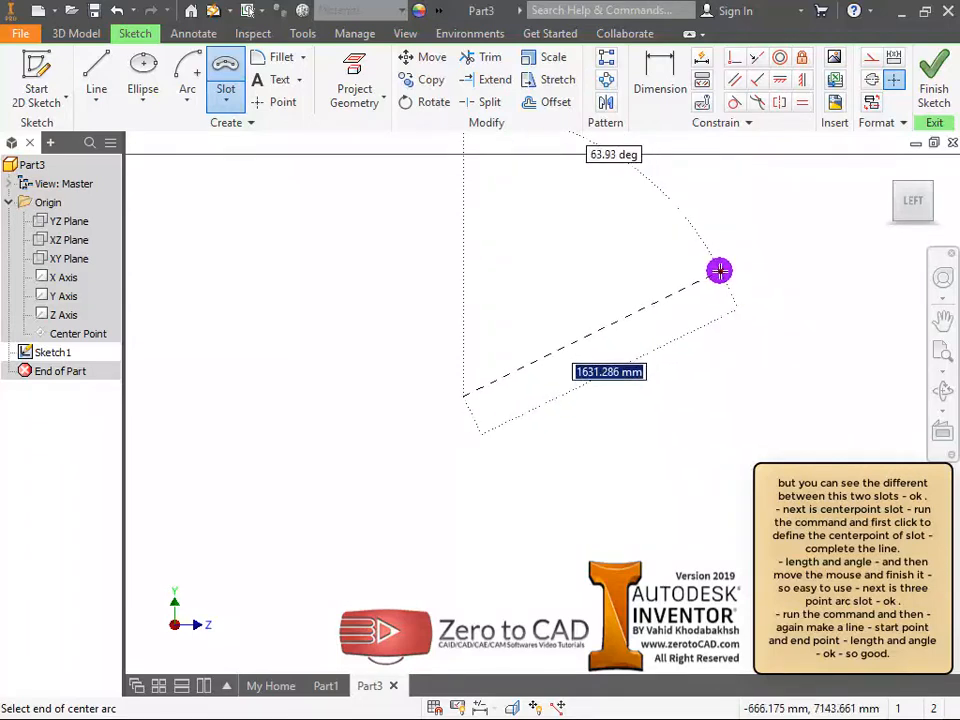
{"action": "middle_click_drag", "start_coordinate": [723, 309], "coordinate": [674, 367]}
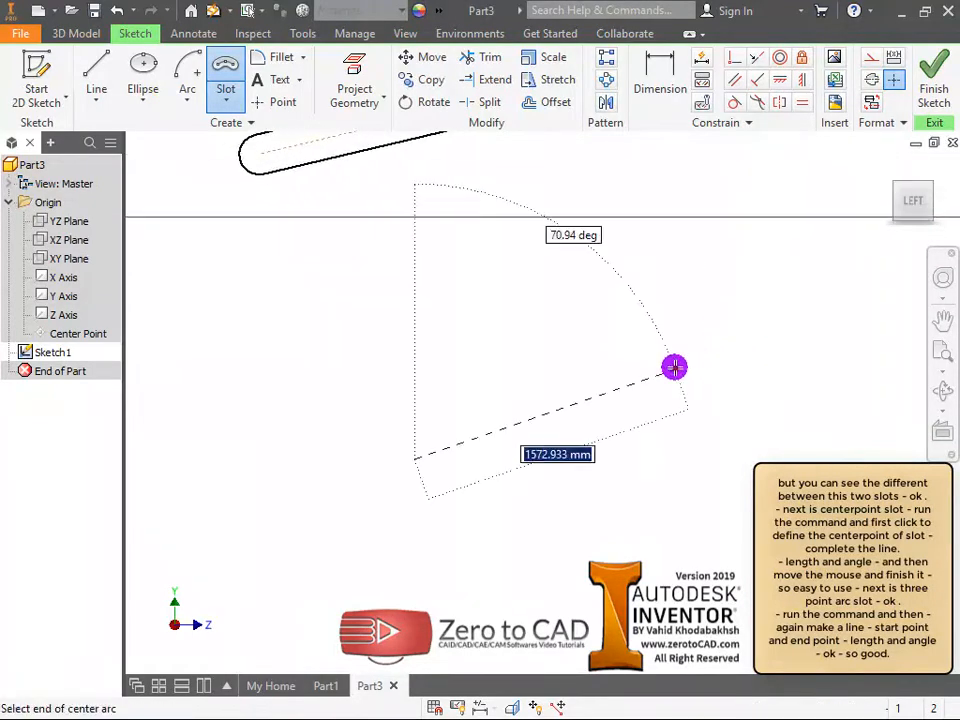
{"action": "left_click", "coordinate": [620, 382]}
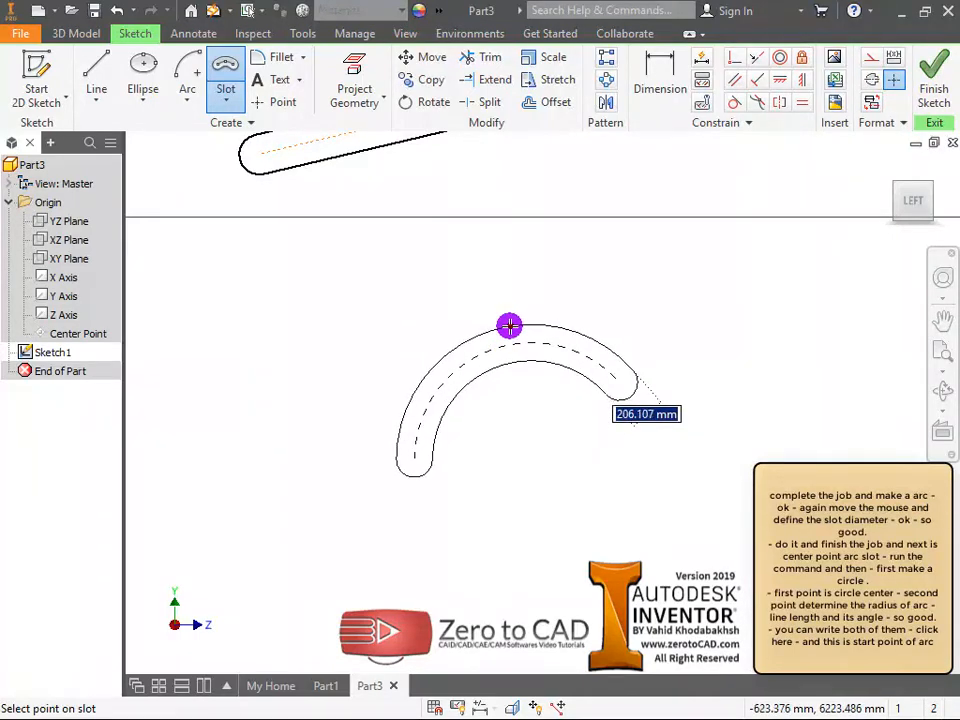
{"action": "left_click", "coordinate": [509, 325]}
Draw a center point arc slot with a radius of about 962 mm to the right of the three point arc slot, bulging upward.
{"action": "left_click", "coordinate": [228, 106]}
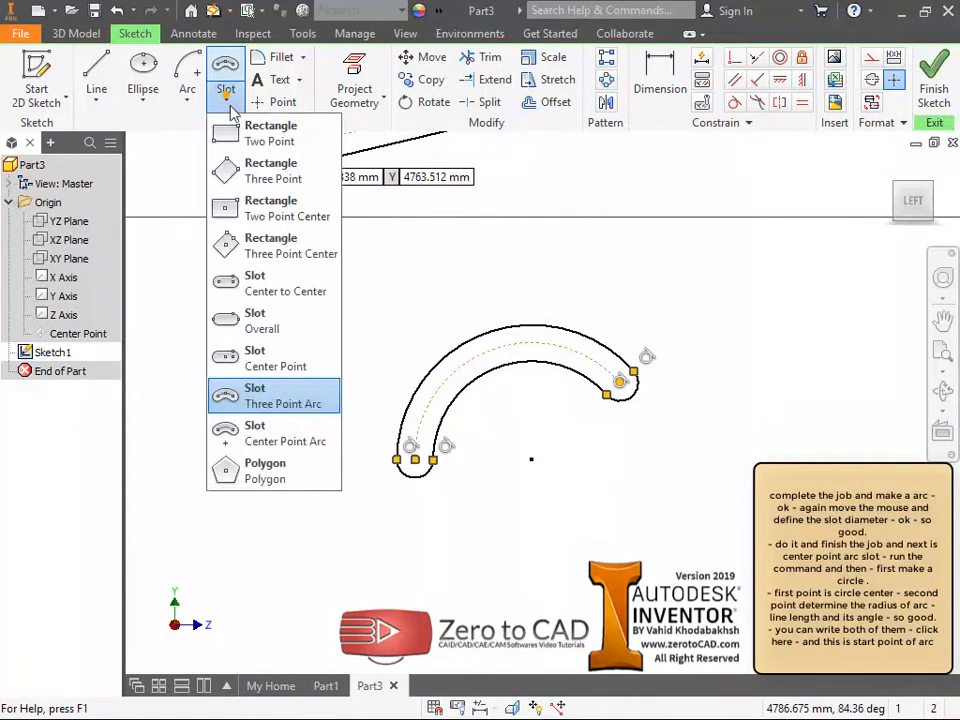
{"action": "left_click", "coordinate": [268, 430]}
{"action": "mouse_move", "coordinate": [604, 421]}
{"action": "middle_mouse_down"}
{"action": "mouse_move", "coordinate": [287, 369]}
{"action": "mouse_move", "coordinate": [112, 365]}
{"action": "middle_mouse_up"}
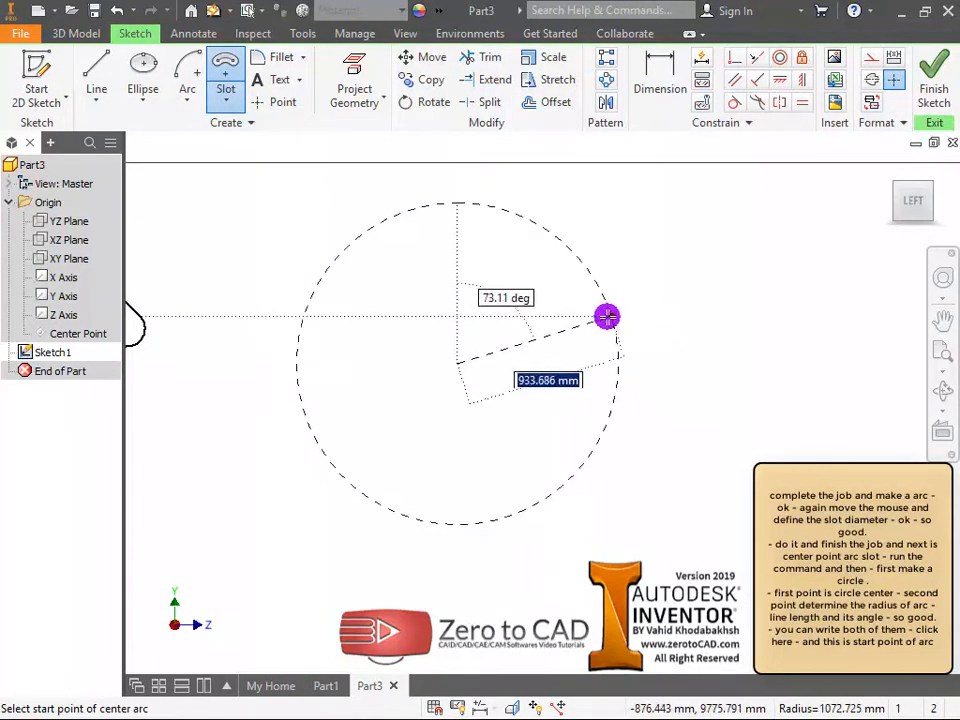
{"action": "middle_click_drag", "start_coordinate": [609, 317], "coordinate": [707, 342]}
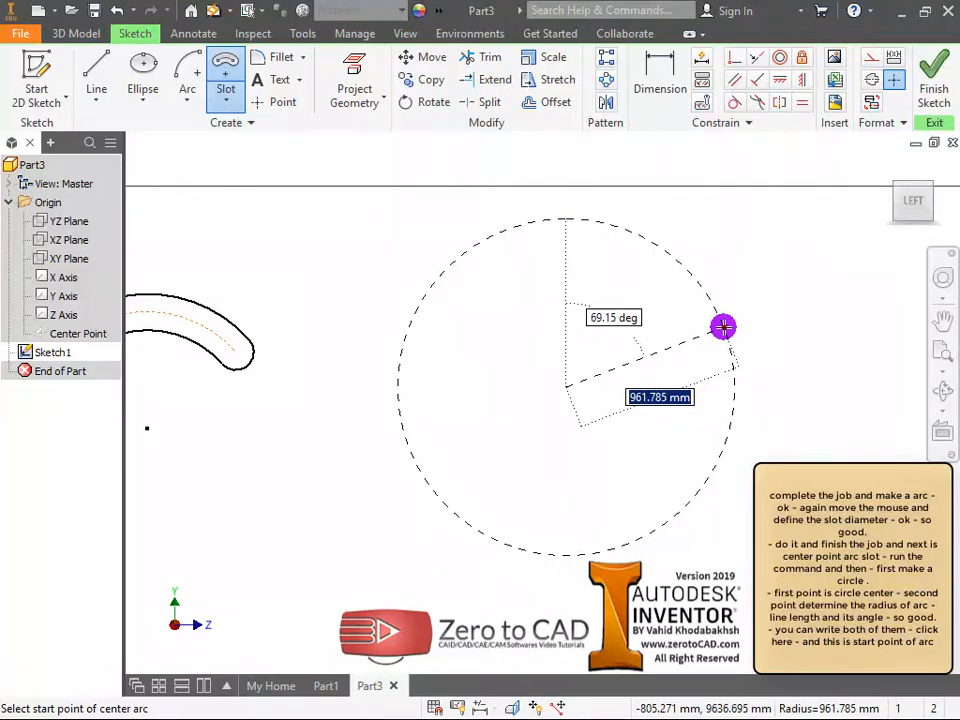
{"action": "left_click", "coordinate": [723, 326]}
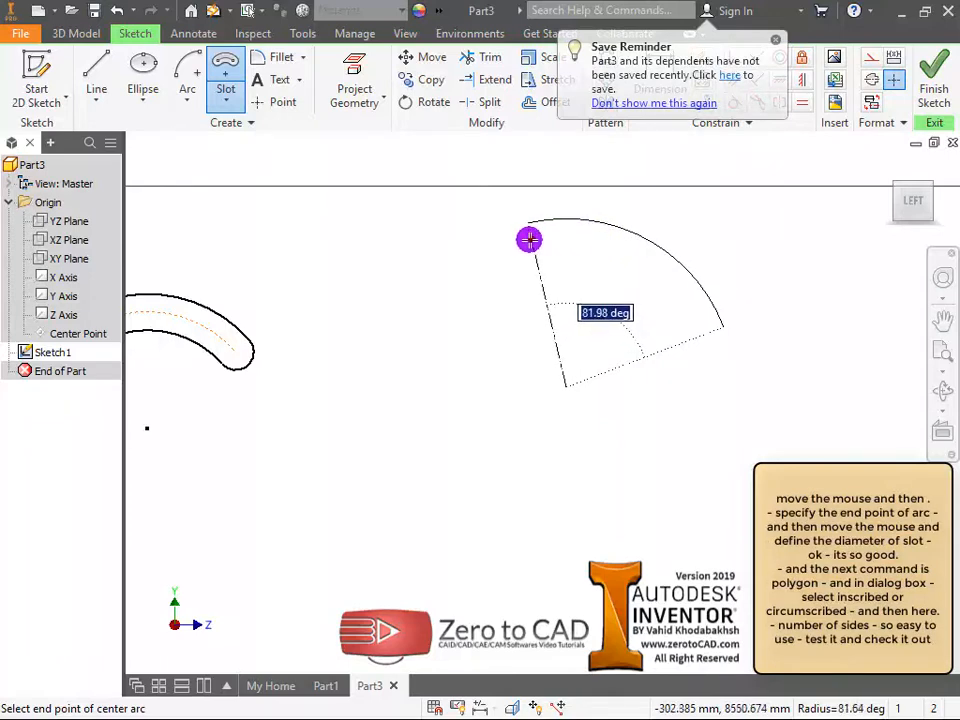
{"action": "left_click", "coordinate": [453, 288]}
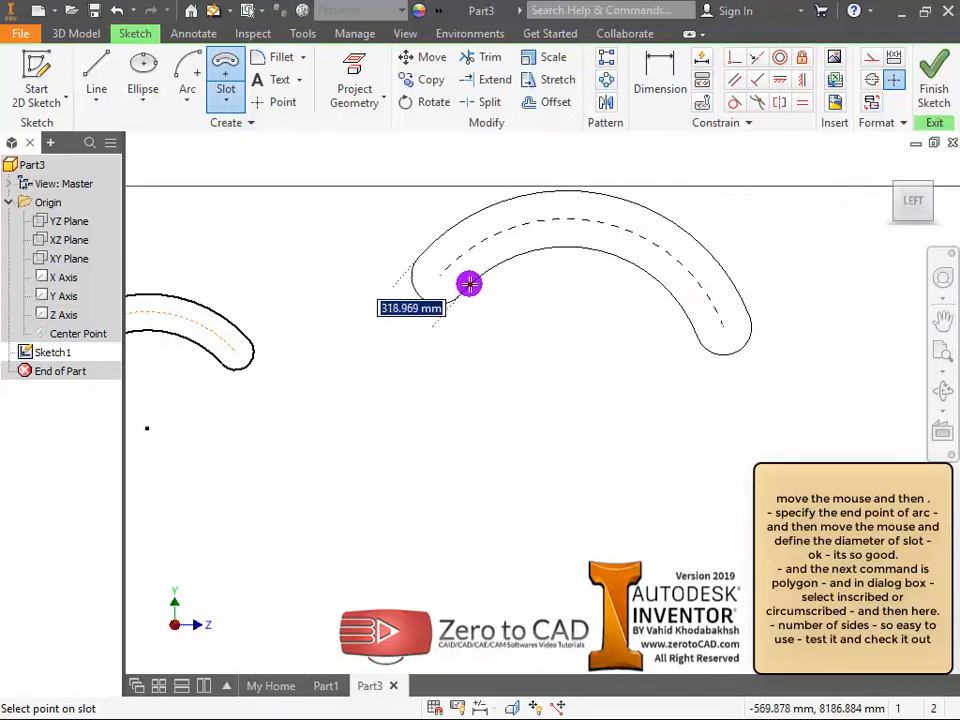
{"action": "left_click", "coordinate": [468, 270]}
{"action": "key", "text": "Escape"}
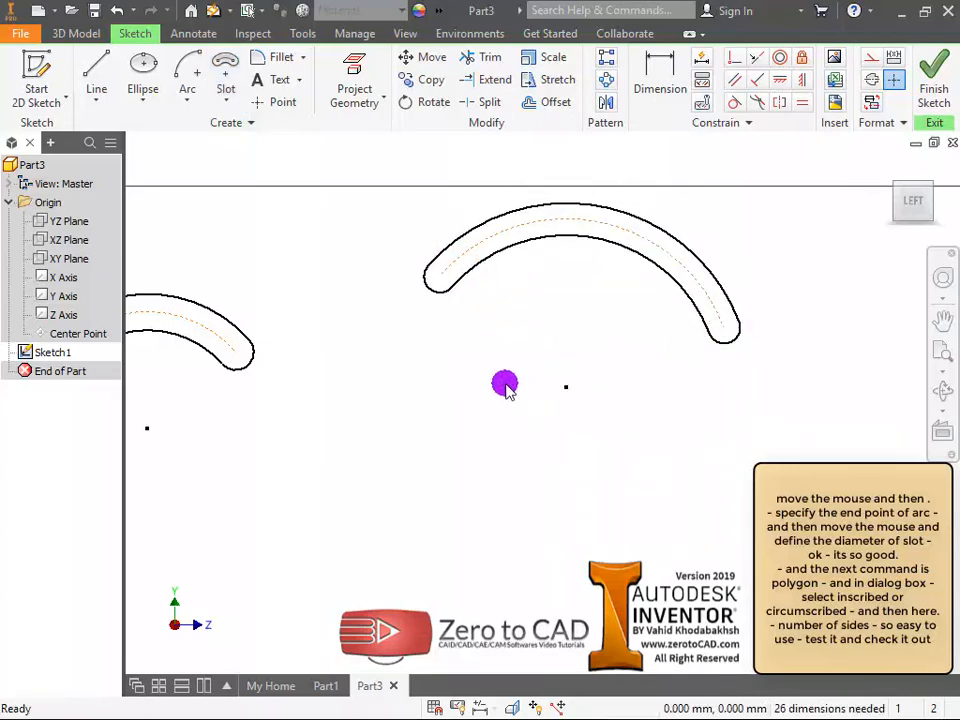
Draw an inscribed six-sided polygon below the center point arc slot, with a corner pointing right.
{"action": "left_click", "coordinate": [225, 100]}
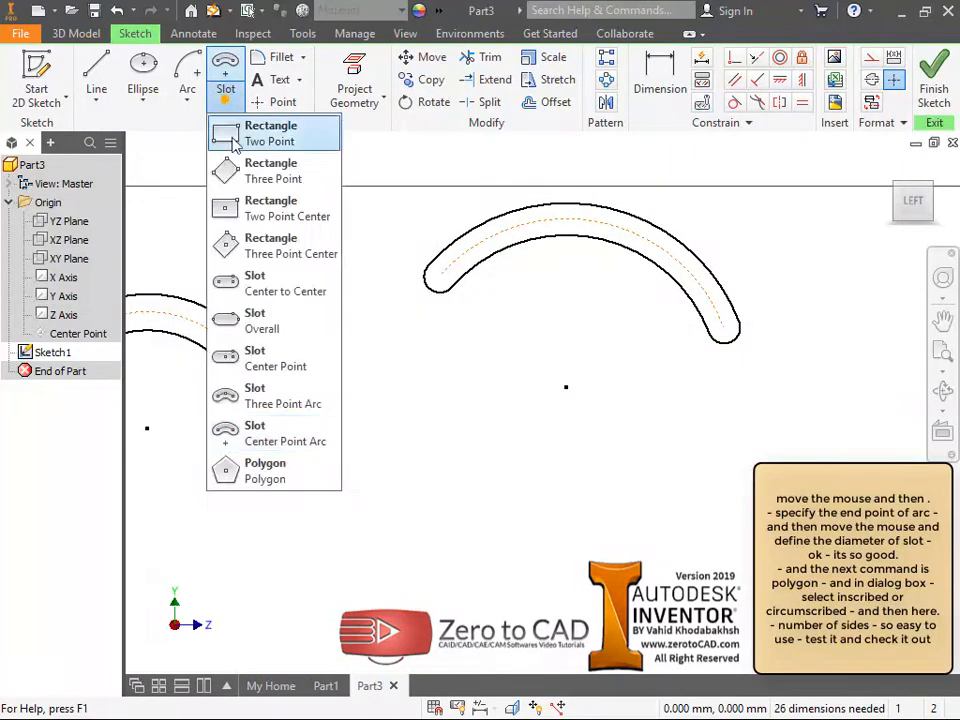
{"action": "left_click", "coordinate": [259, 466]}
{"action": "middle_click_drag", "start_coordinate": [504, 454], "coordinate": [517, 364]}
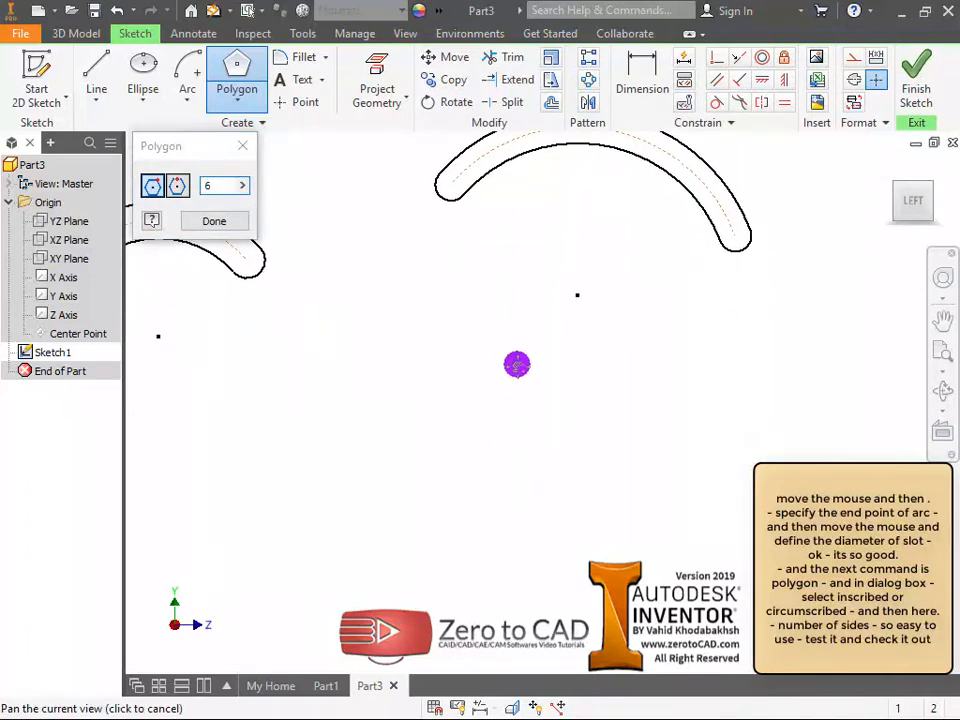
{"action": "left_click", "coordinate": [244, 184]}
{"action": "left_click", "coordinate": [216, 186]}
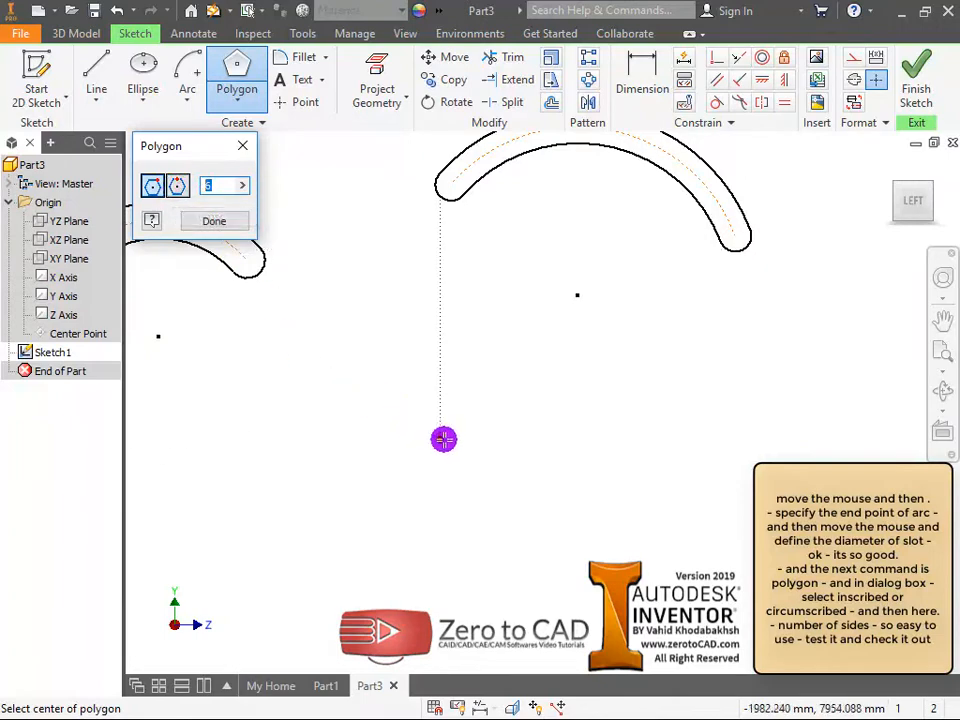
{"action": "left_click", "coordinate": [443, 439]}
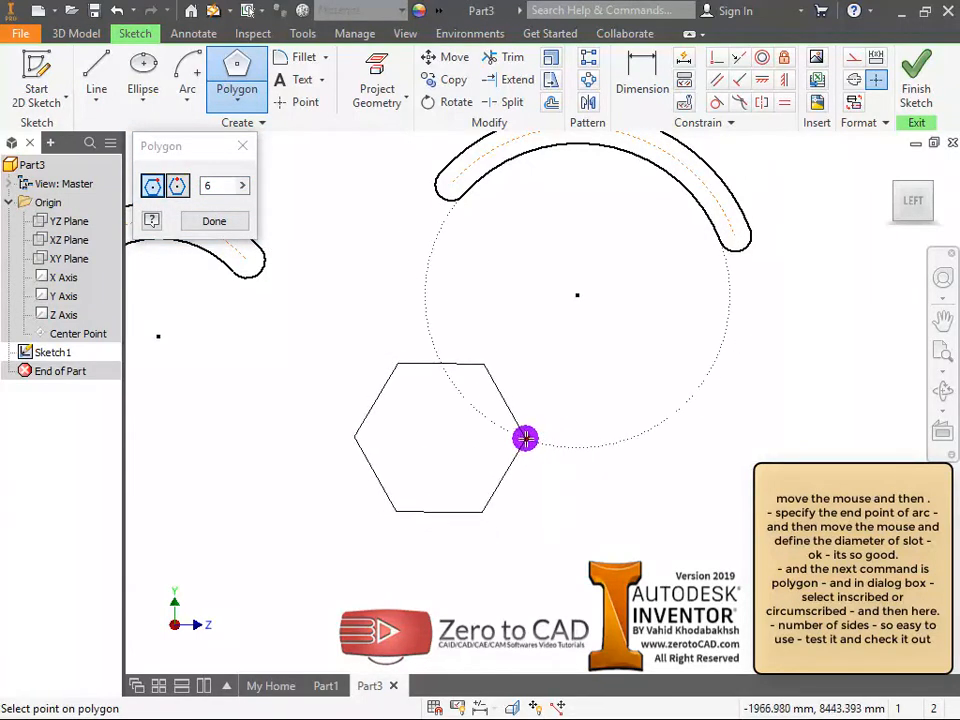
{"action": "left_click", "coordinate": [525, 438]}
{"action": "key", "text": "Escape"}
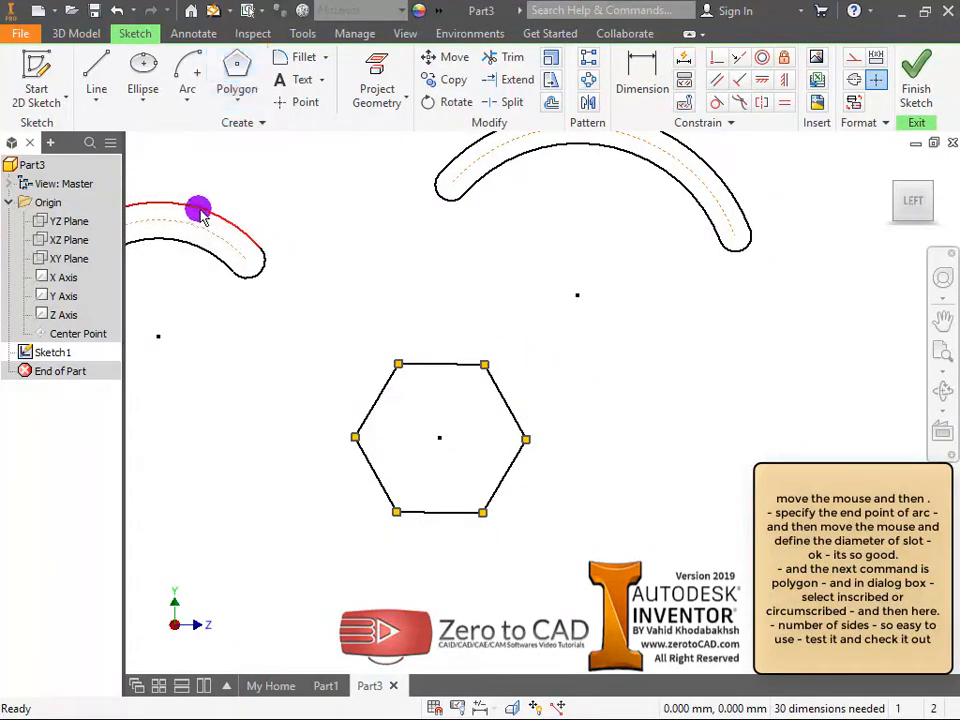
Draw a circumscribed eight-sided polygon to the right of the hexagon.
{"action": "left_click", "coordinate": [236, 77]}
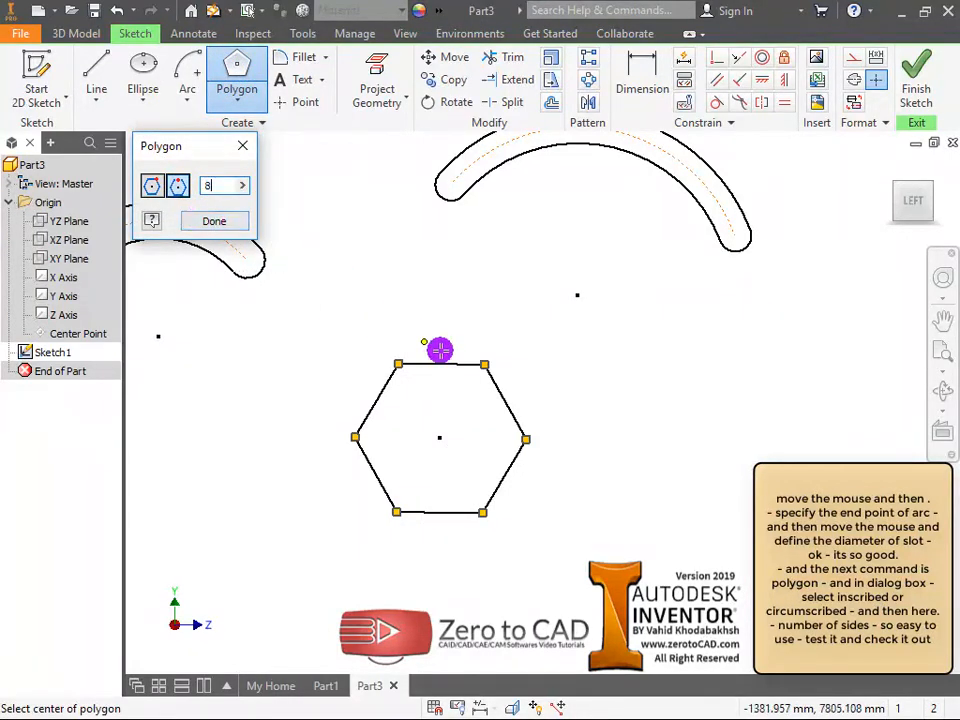
{"action": "left_click", "coordinate": [716, 438]}
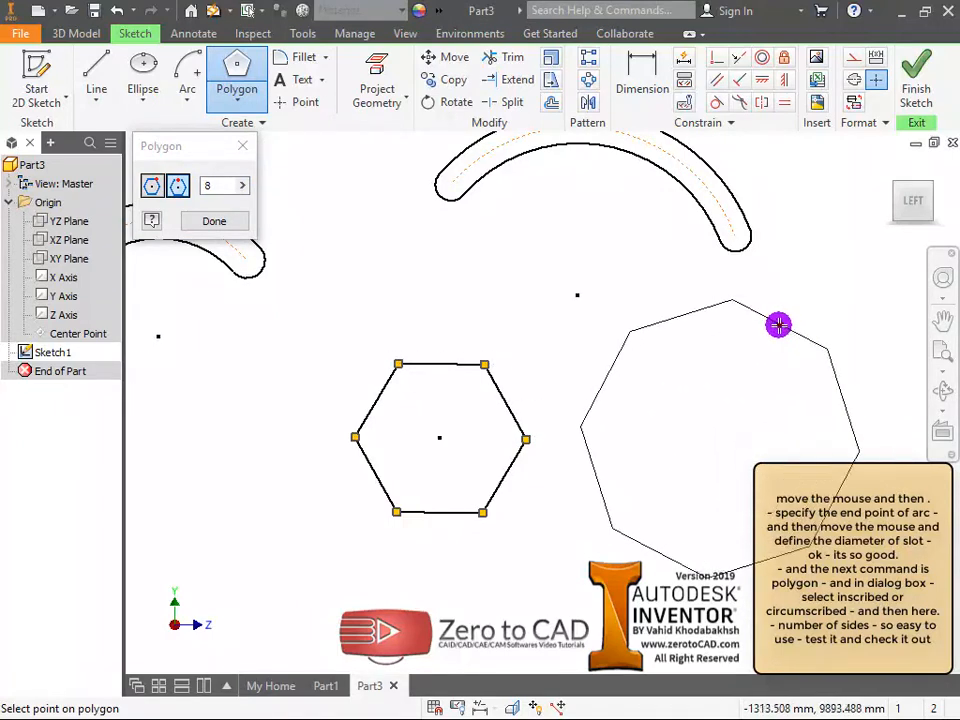
{"action": "left_click", "coordinate": [753, 367]}
{"action": "key", "text": "Escape"}
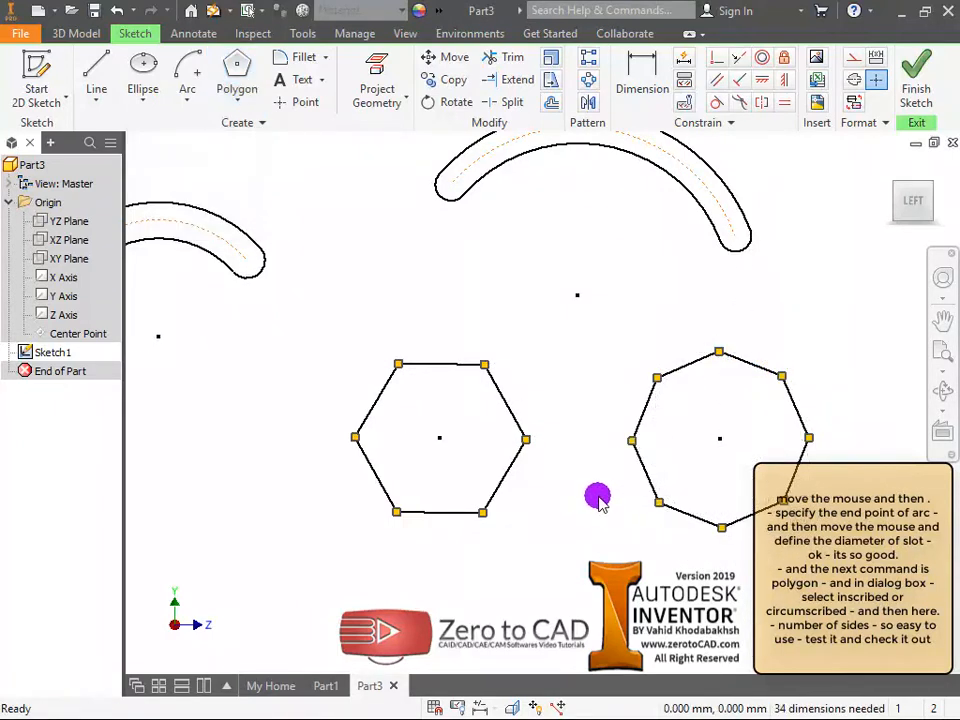
{"action": "mouse_move", "coordinate": [598, 497]}
{"action": "middle_mouse_down"}
{"action": "mouse_move", "coordinate": [557, 448]}
{"action": "mouse_move", "coordinate": [519, 437]}
{"action": "mouse_move", "coordinate": [503, 458]}
{"action": "middle_mouse_up"}
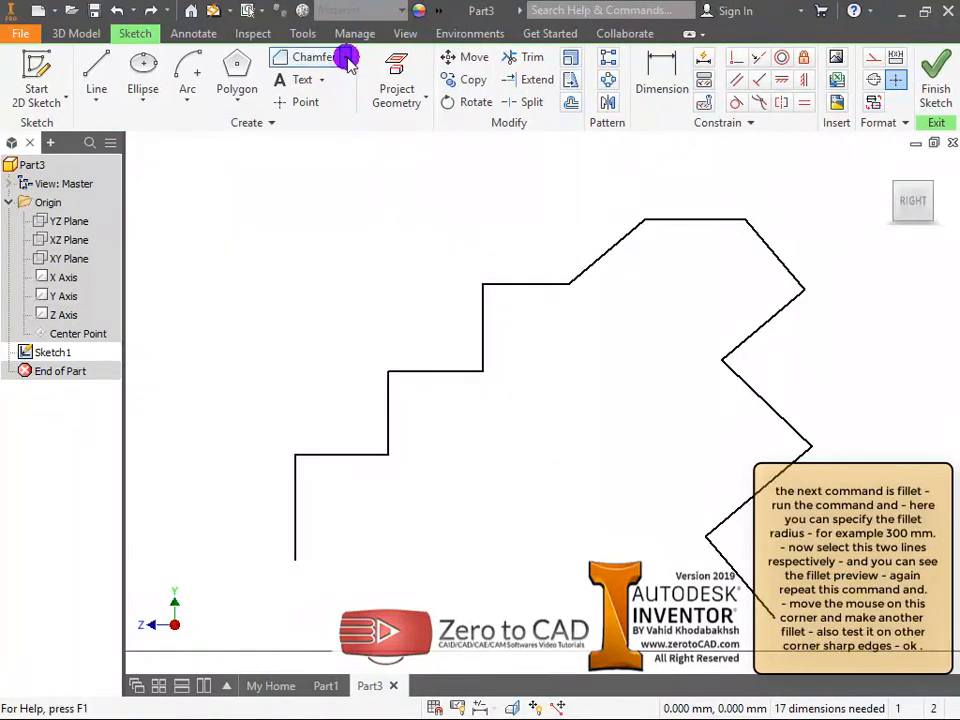
Fillet the two lowest corners of the stair-shaped line with a 300 mm radius.
{"action": "left_click", "coordinate": [346, 57]}
{"action": "left_click", "coordinate": [316, 89]}
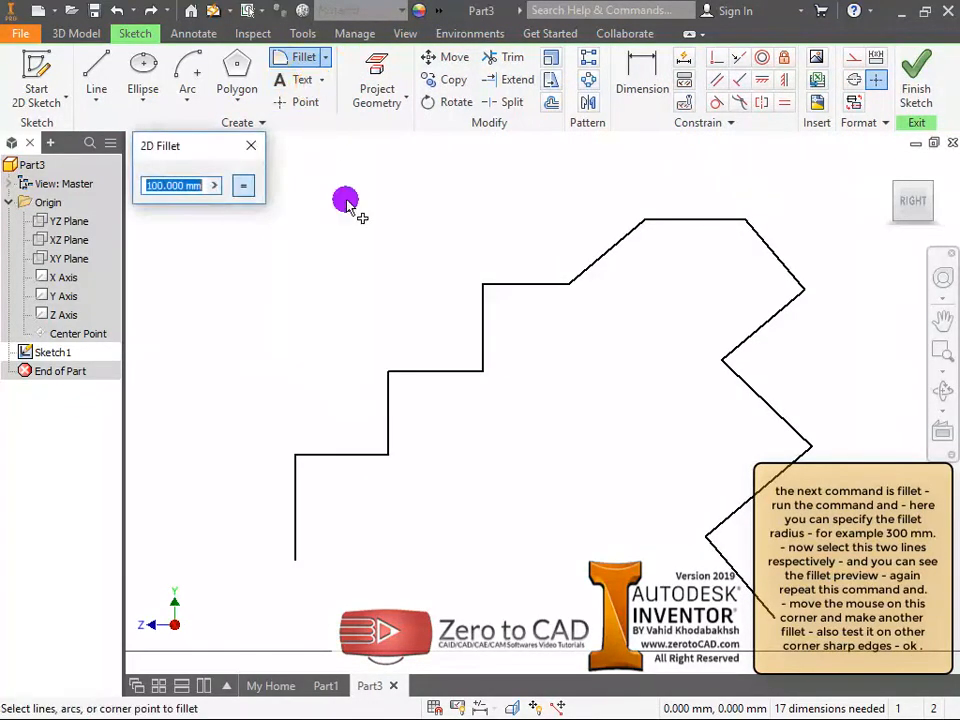
{"action": "middle_click_drag", "start_coordinate": [399, 314], "coordinate": [527, 227]}
{"action": "scroll", "coordinate": [433, 377], "scroll_direction": "up", "scroll_amount": 5}
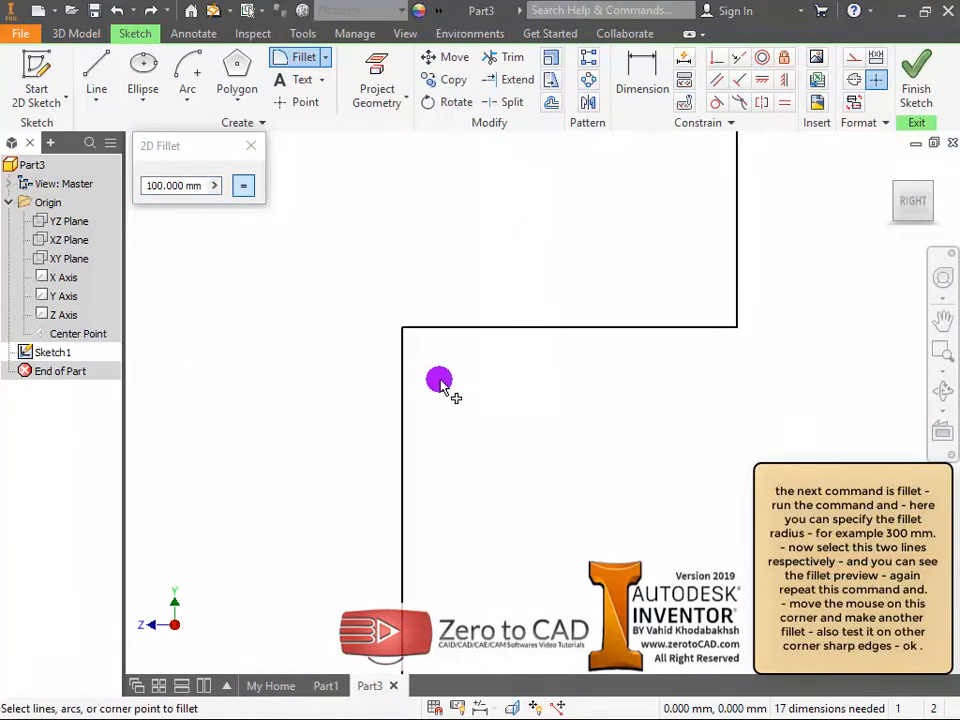
{"action": "scroll", "coordinate": [439, 380], "scroll_direction": "down", "scroll_amount": 2}
{"action": "double_click", "coordinate": [163, 183]}
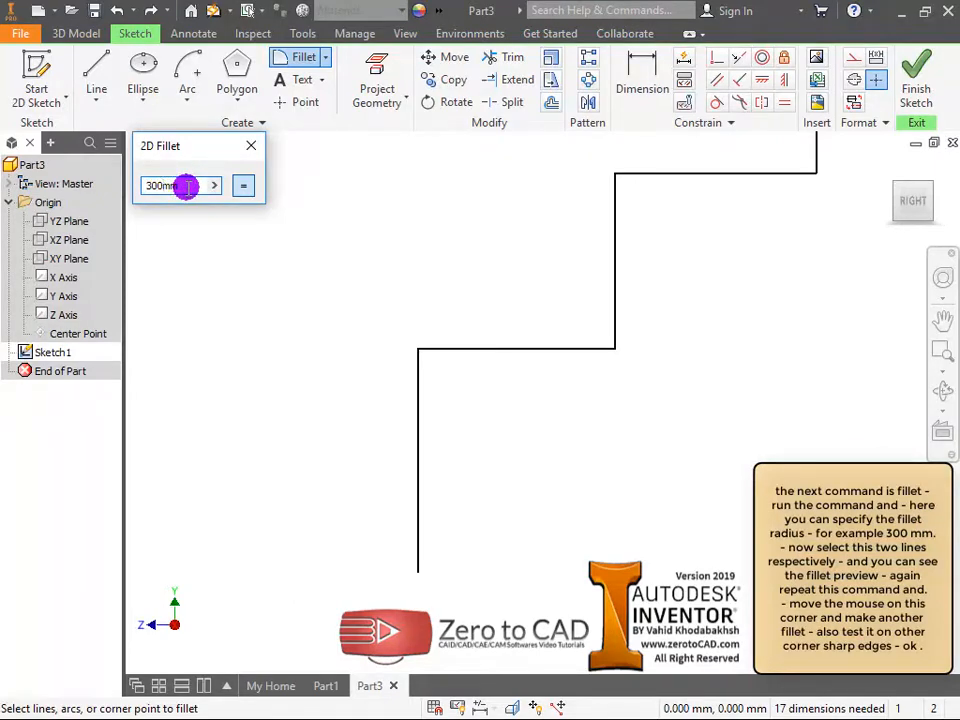
{"action": "left_click", "coordinate": [417, 402]}
{"action": "left_click", "coordinate": [459, 349]}
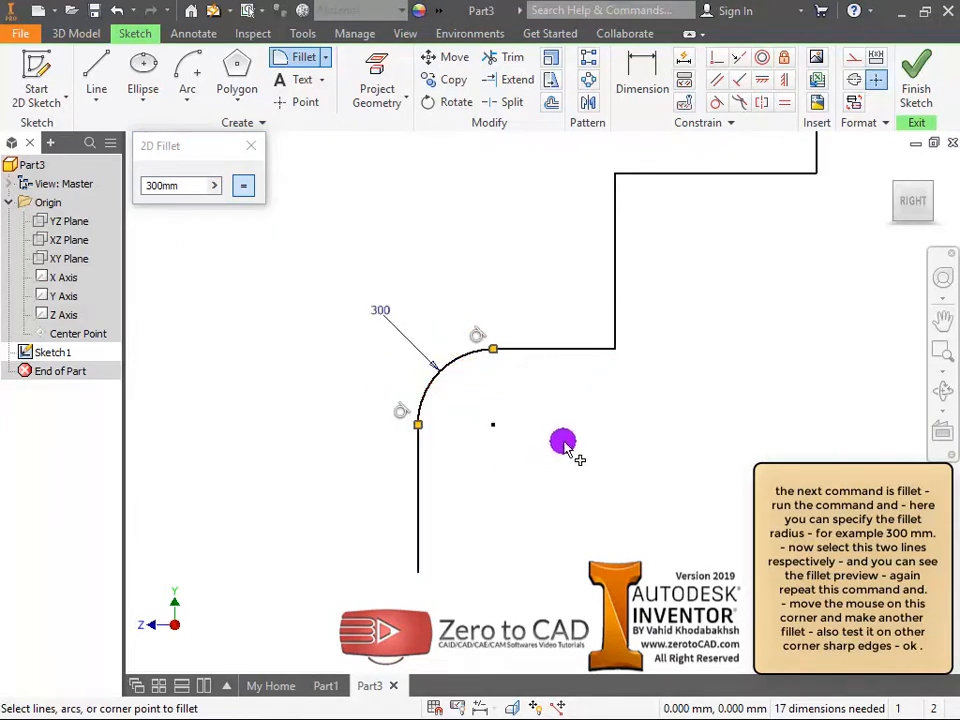
{"action": "mouse_move", "coordinate": [564, 444]}
{"action": "middle_mouse_down"}
{"action": "mouse_move", "coordinate": [504, 454]}
{"action": "mouse_move", "coordinate": [439, 499]}
{"action": "middle_mouse_up"}
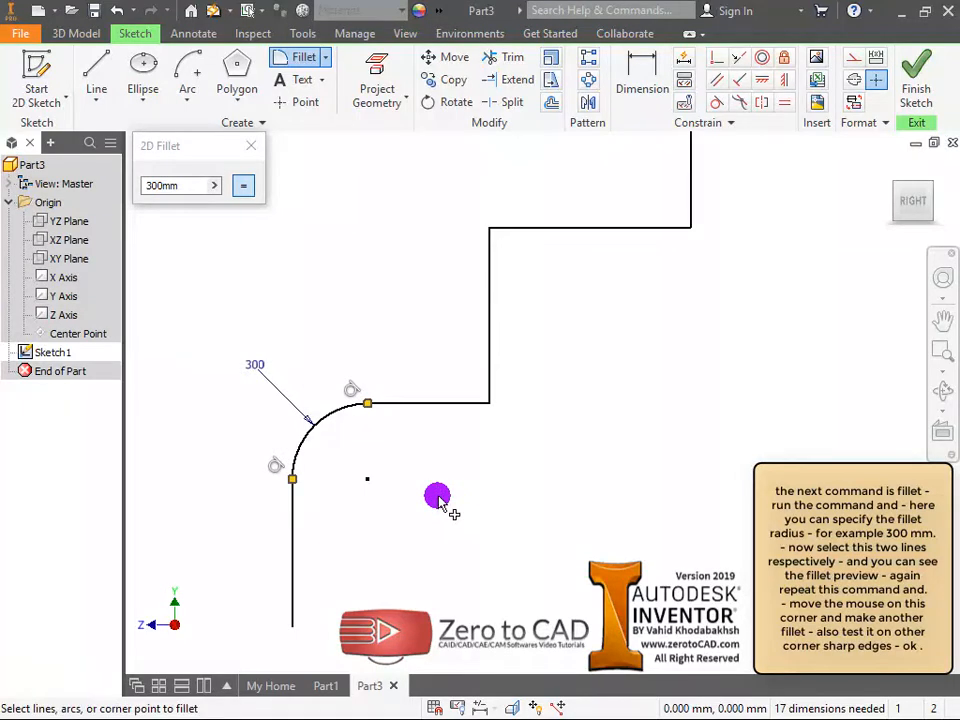
{"action": "left_click", "coordinate": [490, 405]}
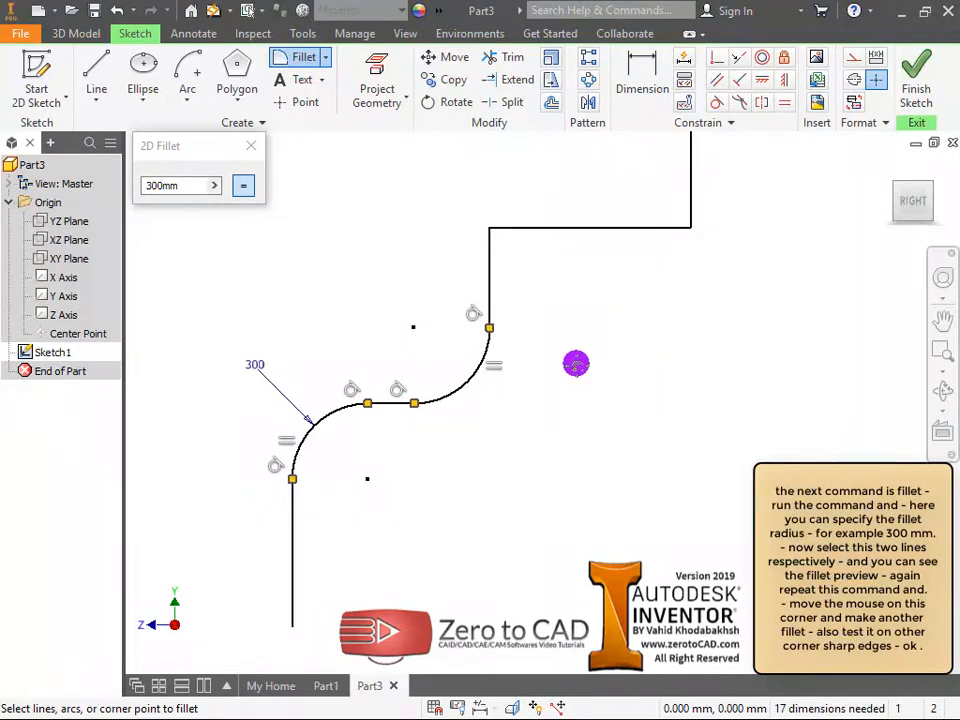
Apply 300 mm fillets to the zigzag's upper outer corner, the inward corner below it, and the right end of the top line.
{"action": "mouse_move", "coordinate": [574, 362]}
{"action": "middle_mouse_down"}
{"action": "mouse_move", "coordinate": [525, 368]}
{"action": "mouse_move", "coordinate": [463, 471]}
{"action": "mouse_move", "coordinate": [433, 463]}
{"action": "middle_mouse_up"}
{"action": "scroll", "coordinate": [450, 460], "scroll_direction": "up", "scroll_amount": 2}
{"action": "middle_click_drag", "start_coordinate": [729, 358], "coordinate": [553, 403]}
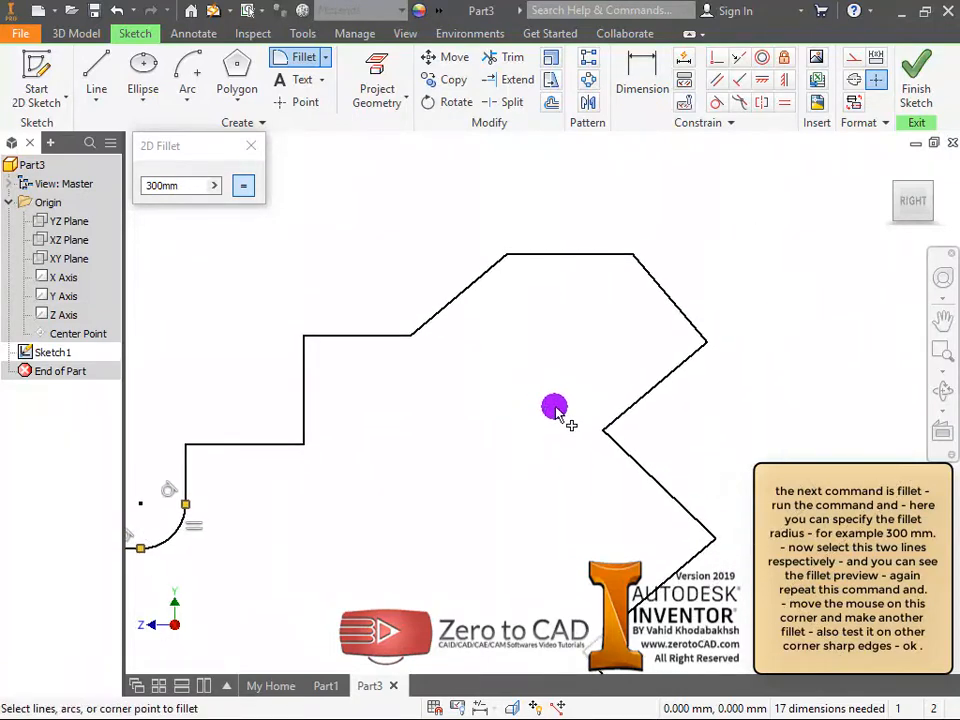
{"action": "left_click", "coordinate": [707, 344]}
{"action": "mouse_move", "coordinate": [735, 428]}
{"action": "middle_mouse_down"}
{"action": "mouse_move", "coordinate": [686, 401]}
{"action": "mouse_move", "coordinate": [679, 373]}
{"action": "middle_mouse_up"}
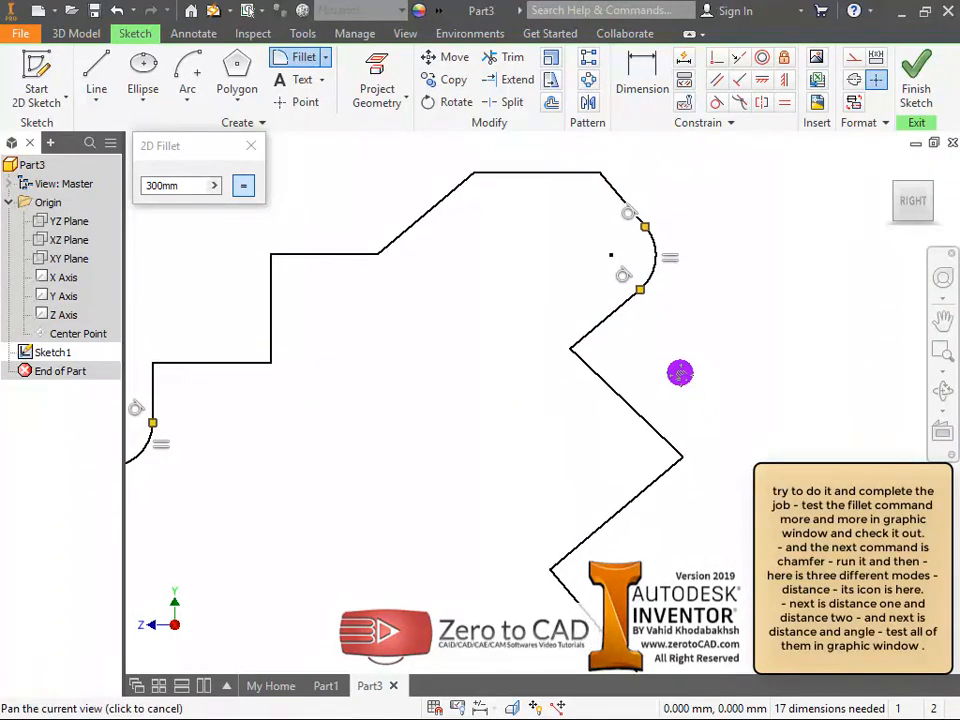
{"action": "left_click", "coordinate": [570, 350]}
{"action": "mouse_move", "coordinate": [521, 418]}
{"action": "middle_mouse_down"}
{"action": "mouse_move", "coordinate": [579, 396]}
{"action": "mouse_move", "coordinate": [658, 429]}
{"action": "mouse_move", "coordinate": [575, 344]}
{"action": "mouse_move", "coordinate": [613, 450]}
{"action": "middle_mouse_up"}
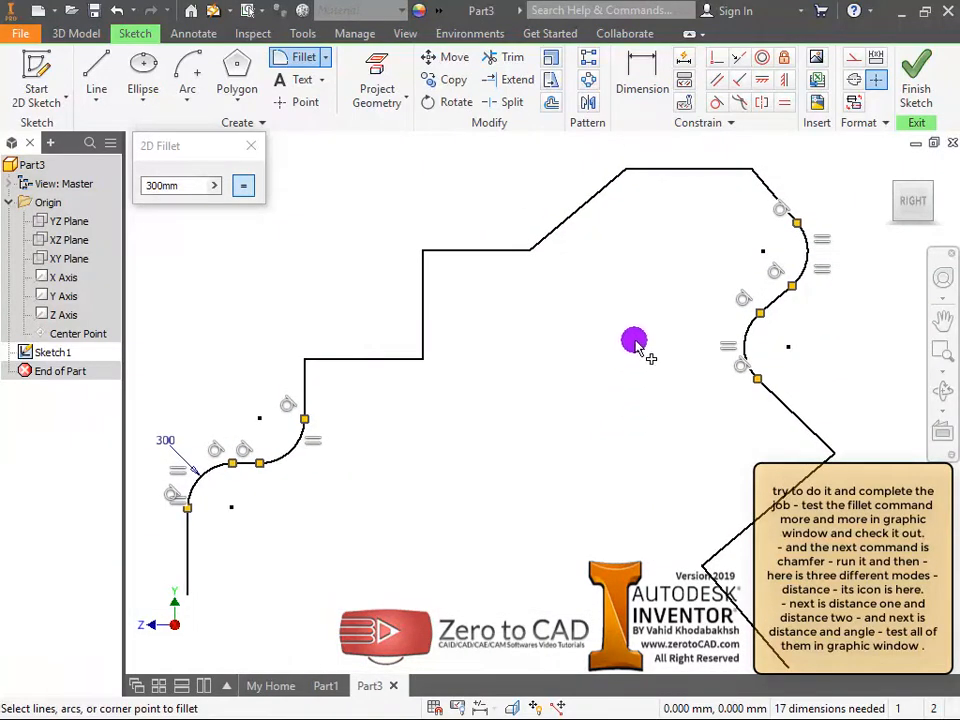
{"action": "left_click", "coordinate": [757, 183]}
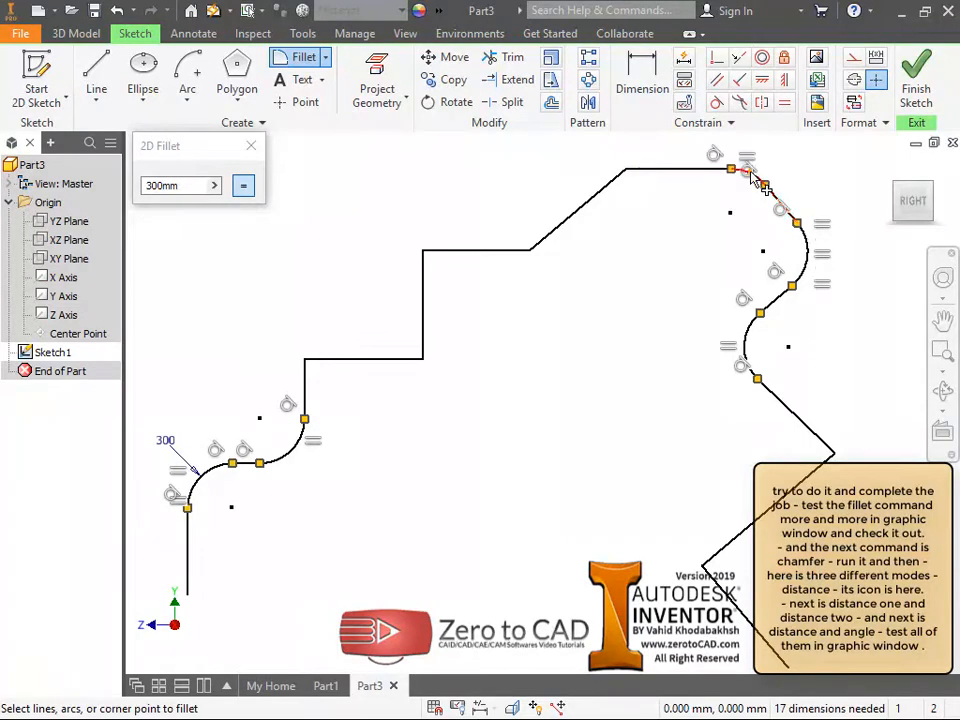
{"action": "left_click", "coordinate": [250, 146]}
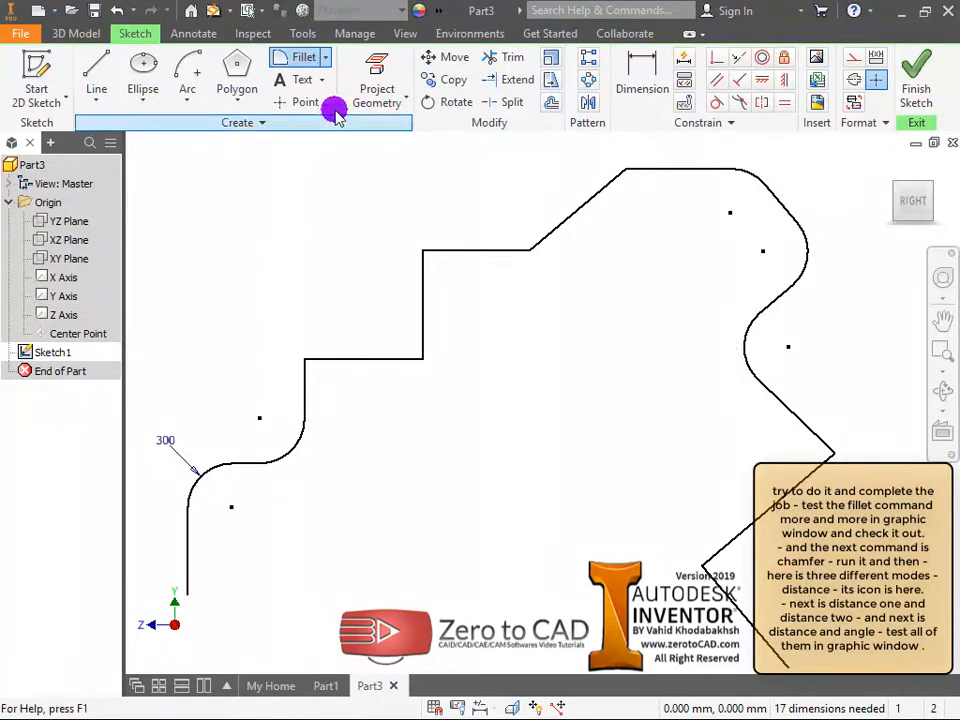
Start the Chamfer tool and review its equal distance, two distances, and distance and angle modes.
{"action": "left_click", "coordinate": [325, 58]}
{"action": "left_click", "coordinate": [320, 123]}
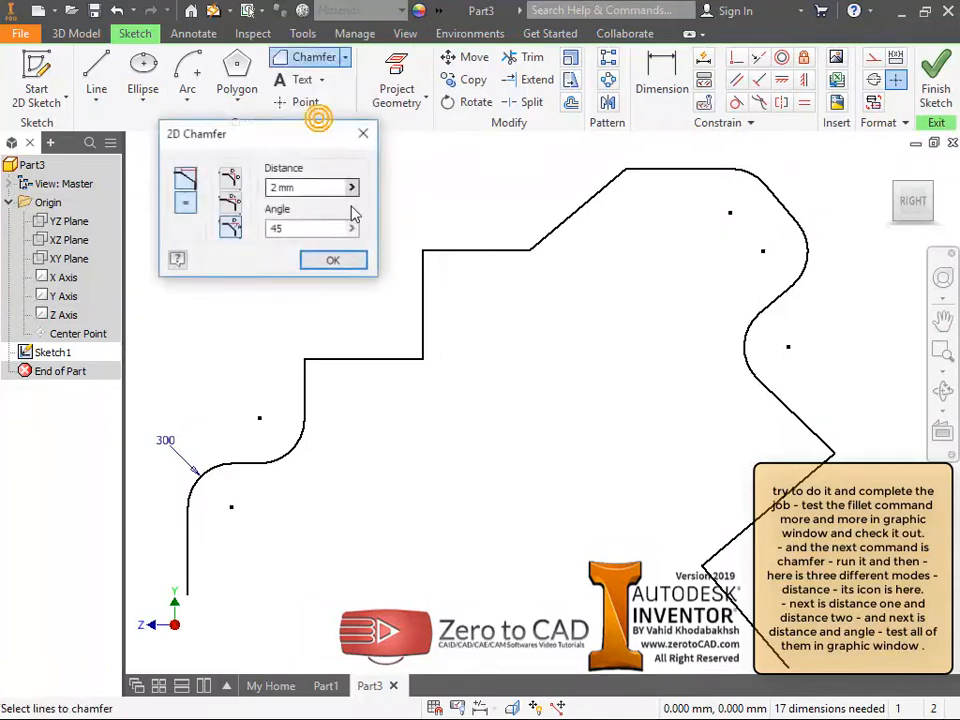
{"action": "middle_click_drag", "start_coordinate": [319, 338], "coordinate": [514, 315]}
{"action": "left_click", "coordinate": [230, 177]}
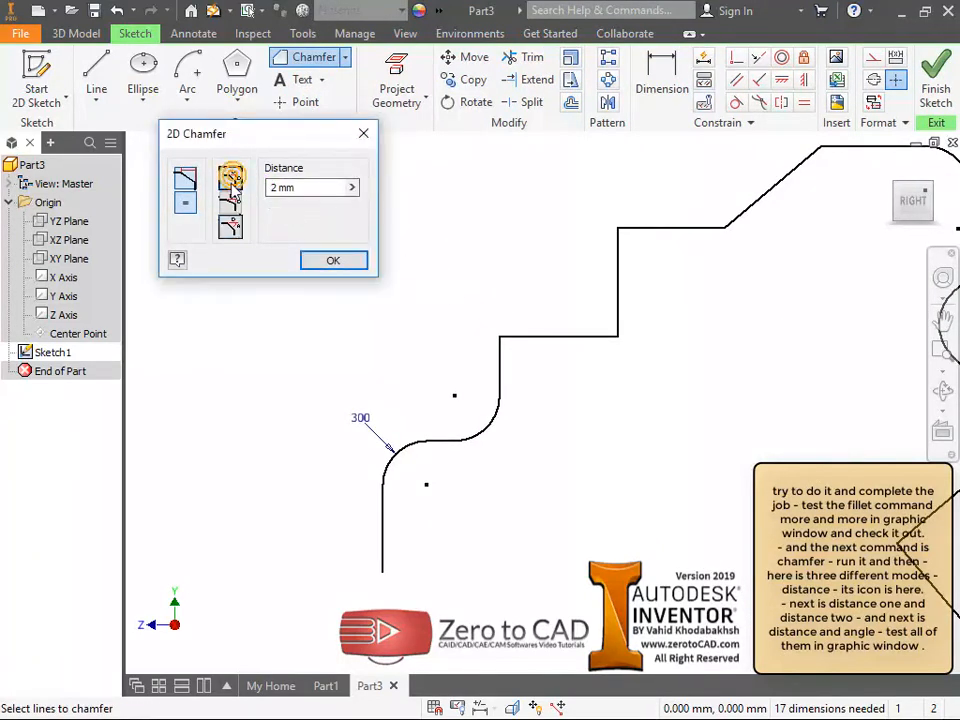
{"action": "left_click", "coordinate": [296, 188]}
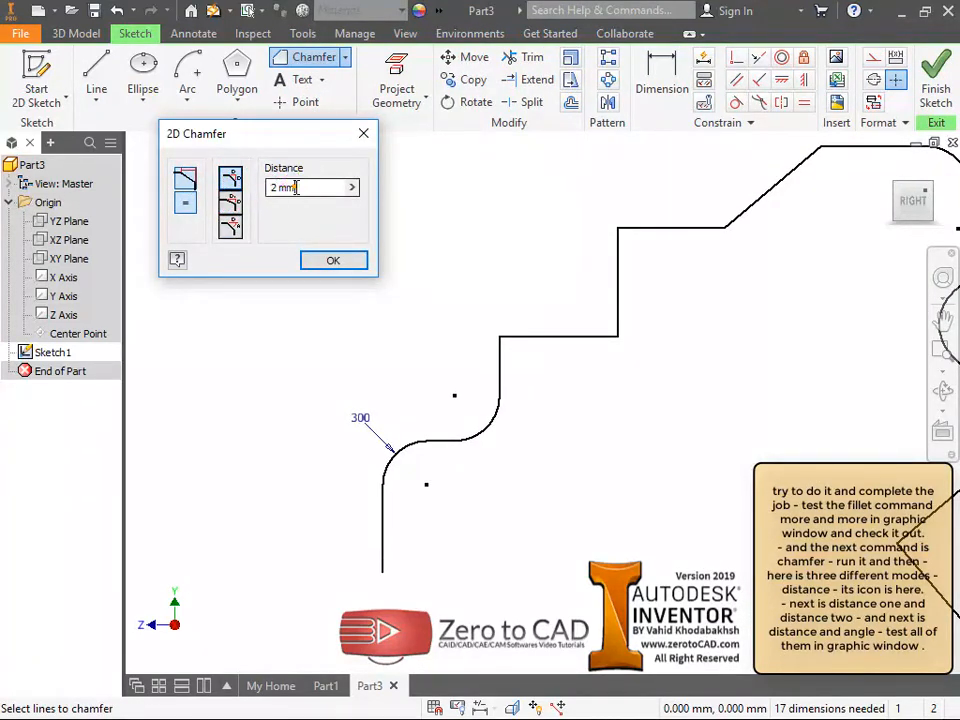
{"action": "left_click", "coordinate": [230, 203]}
{"action": "left_click", "coordinate": [304, 187]}
{"action": "left_click", "coordinate": [287, 228]}
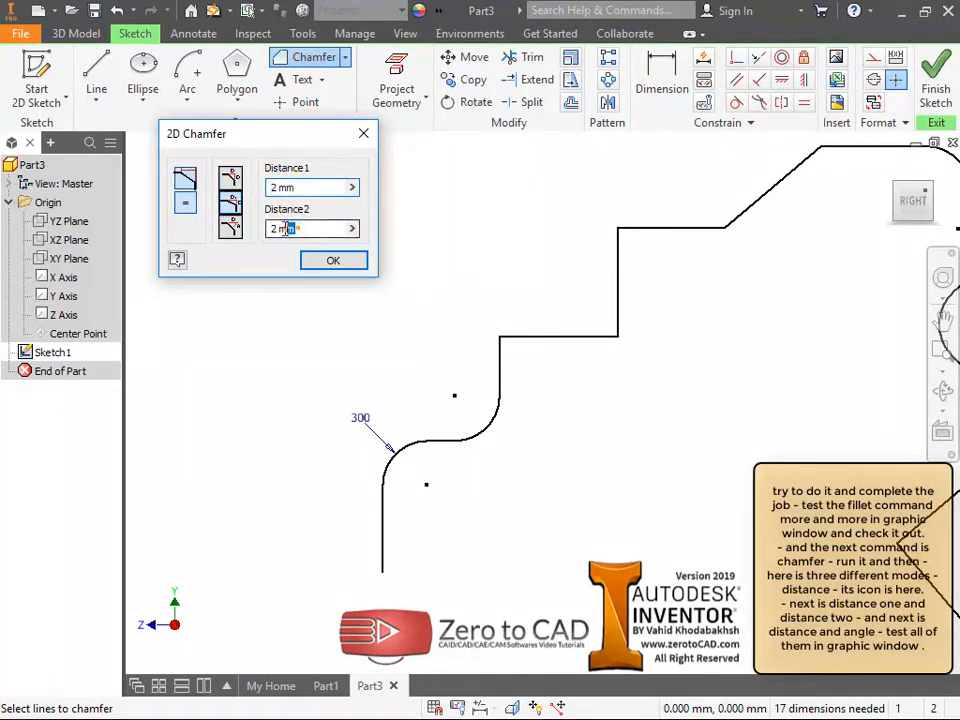
{"action": "left_click", "coordinate": [236, 233]}
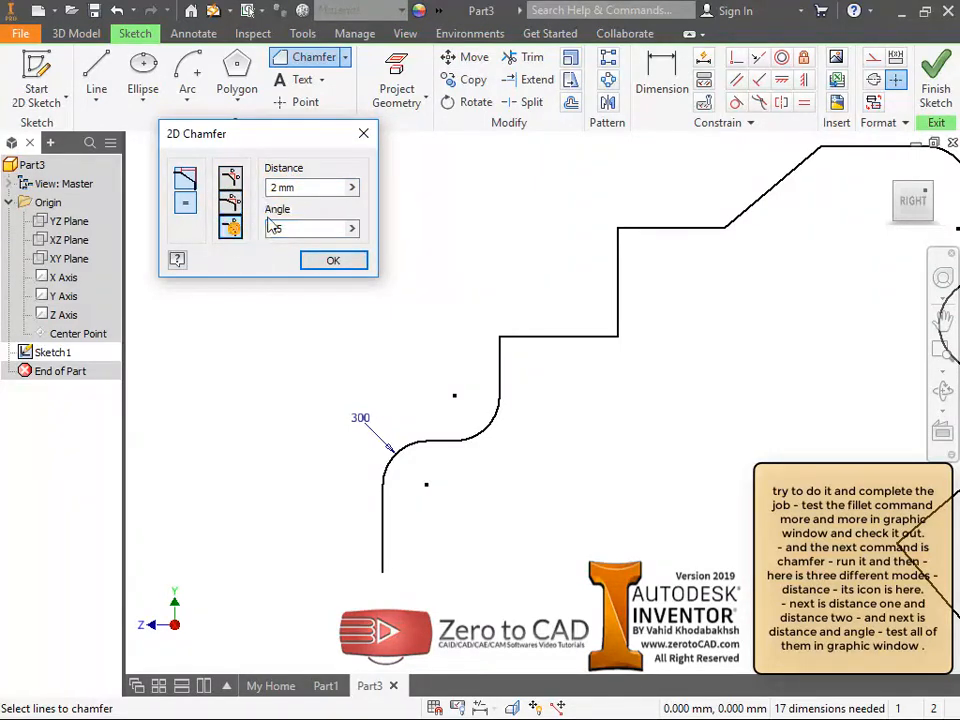
{"action": "left_click", "coordinate": [283, 227]}
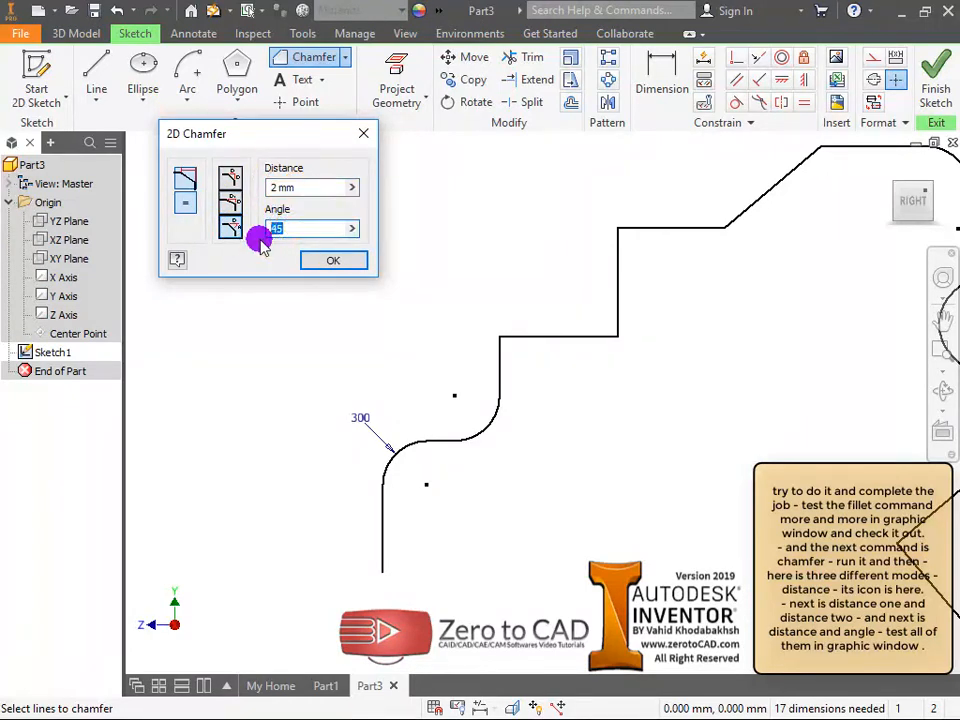
Chamfer the outer stair corner directly above the fillets with an equal distance of 200 mm.
{"action": "left_click", "coordinate": [230, 180]}
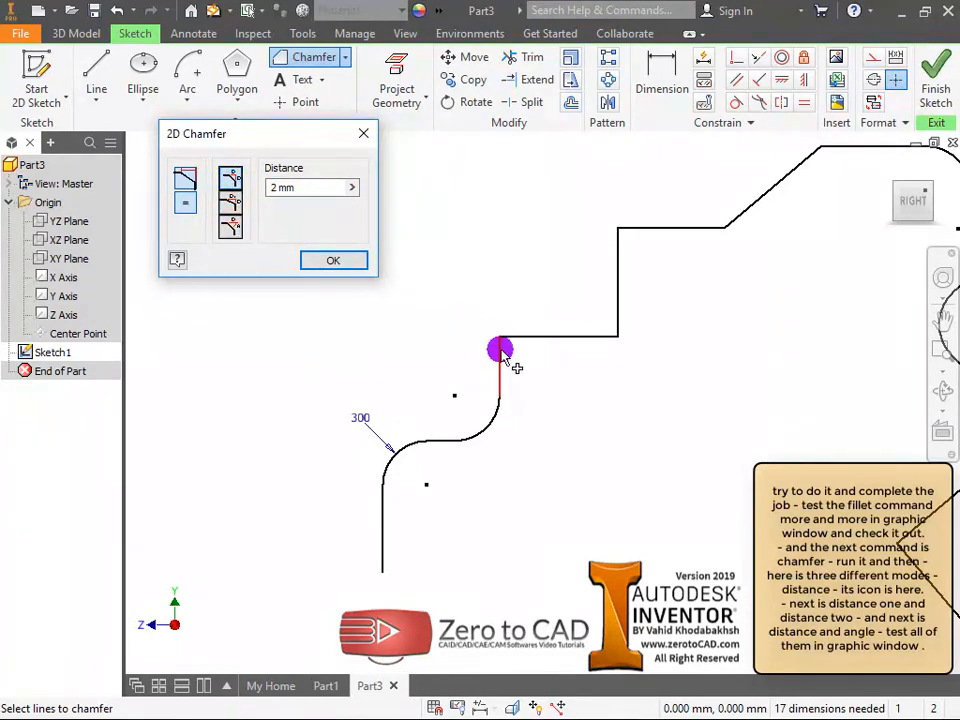
{"action": "scroll", "coordinate": [502, 351], "scroll_direction": "up", "scroll_amount": 6}
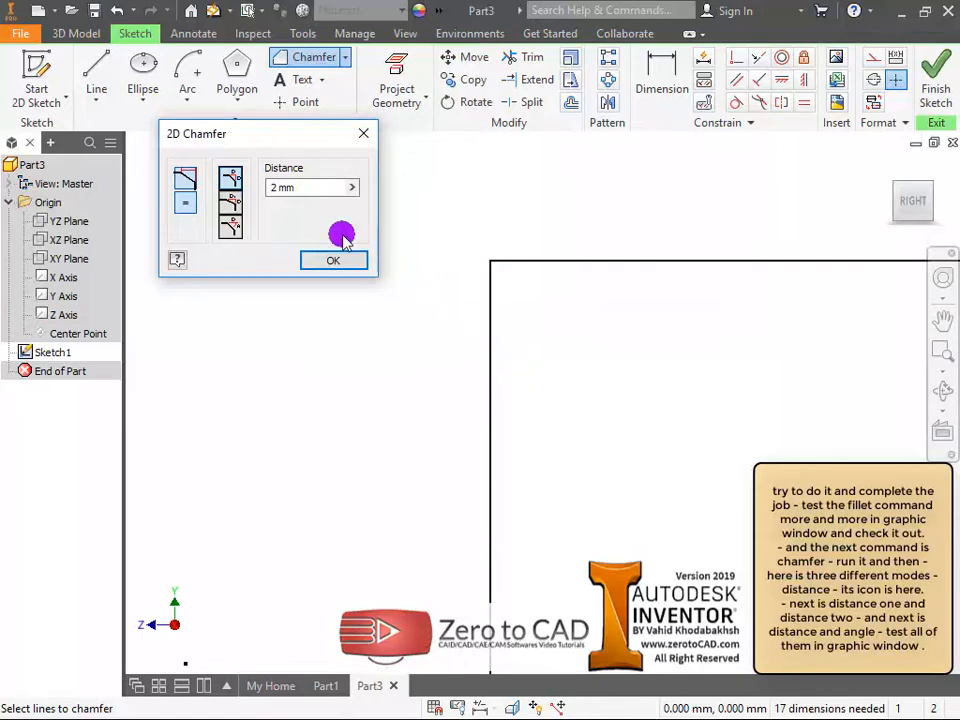
{"action": "double_click", "coordinate": [311, 187]}
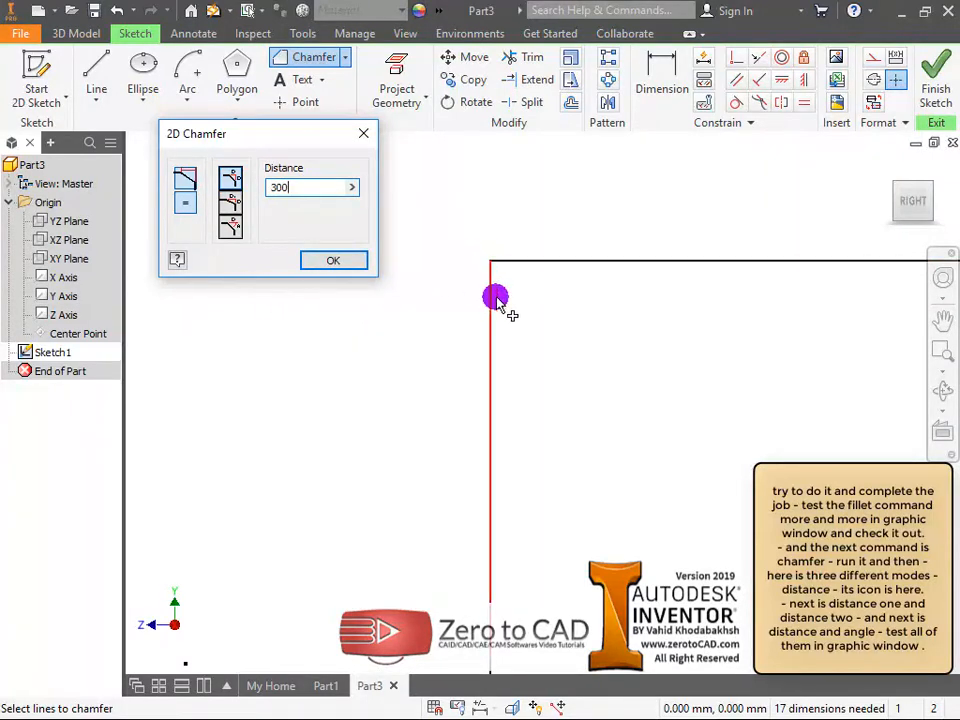
{"action": "scroll", "coordinate": [520, 334], "scroll_direction": "up", "scroll_amount": 4}
{"action": "scroll", "coordinate": [520, 334], "scroll_direction": "down", "scroll_amount": 3}
{"action": "scroll", "coordinate": [520, 334], "scroll_direction": "down", "scroll_amount": 3}
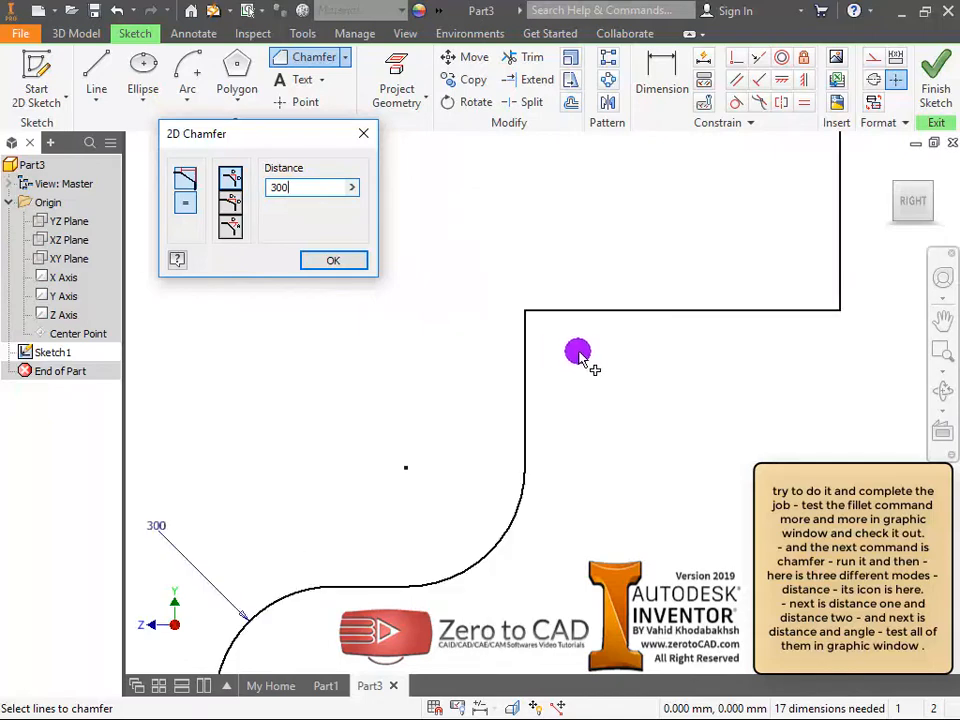
{"action": "type", "text": "300"}
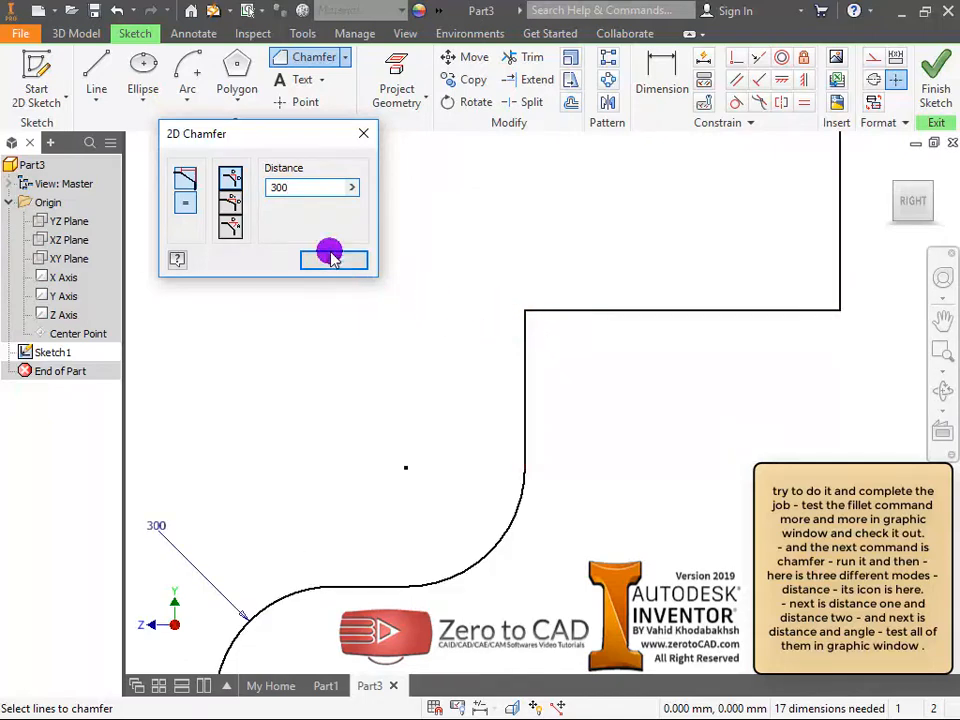
{"action": "double_click", "coordinate": [285, 187]}
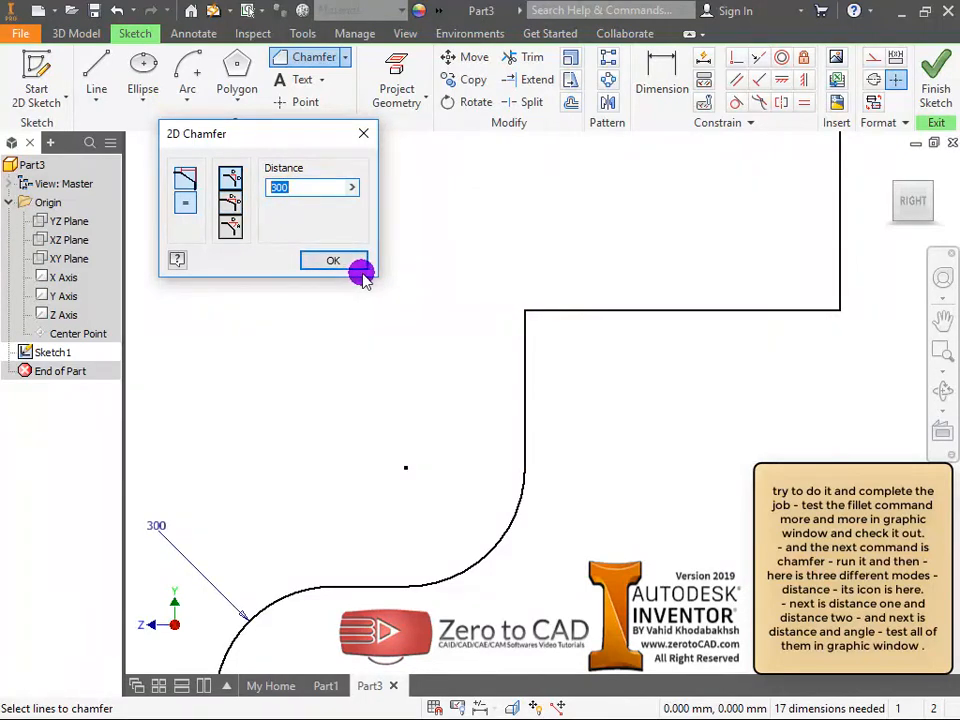
{"action": "type", "text": "200"}
{"action": "left_click", "coordinate": [554, 312]}
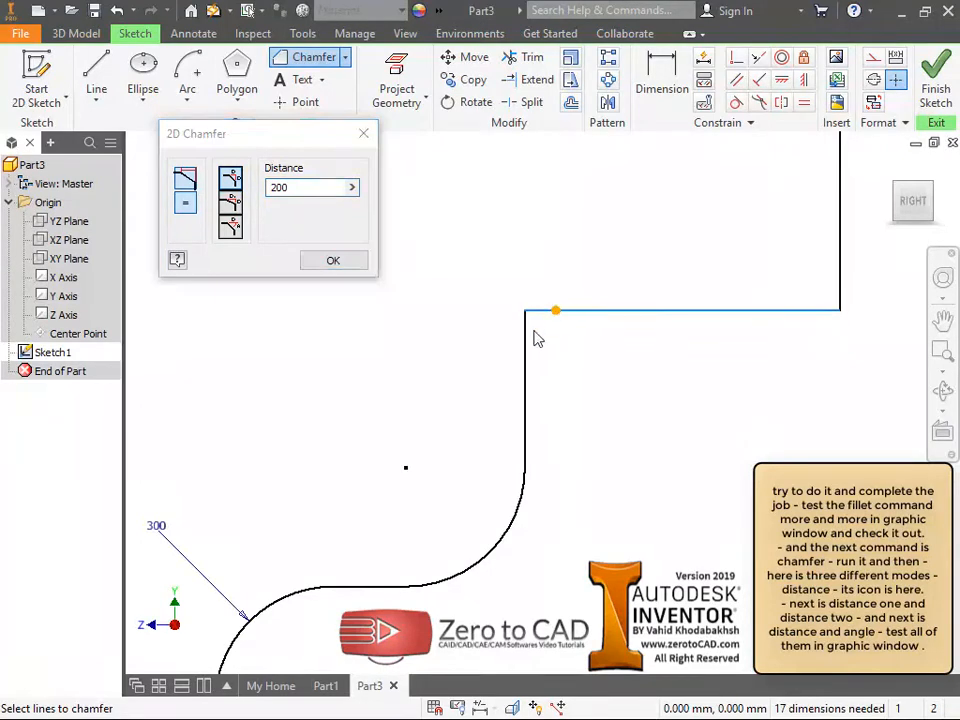
{"action": "left_click", "coordinate": [523, 336]}
{"action": "left_click", "coordinate": [608, 398]}
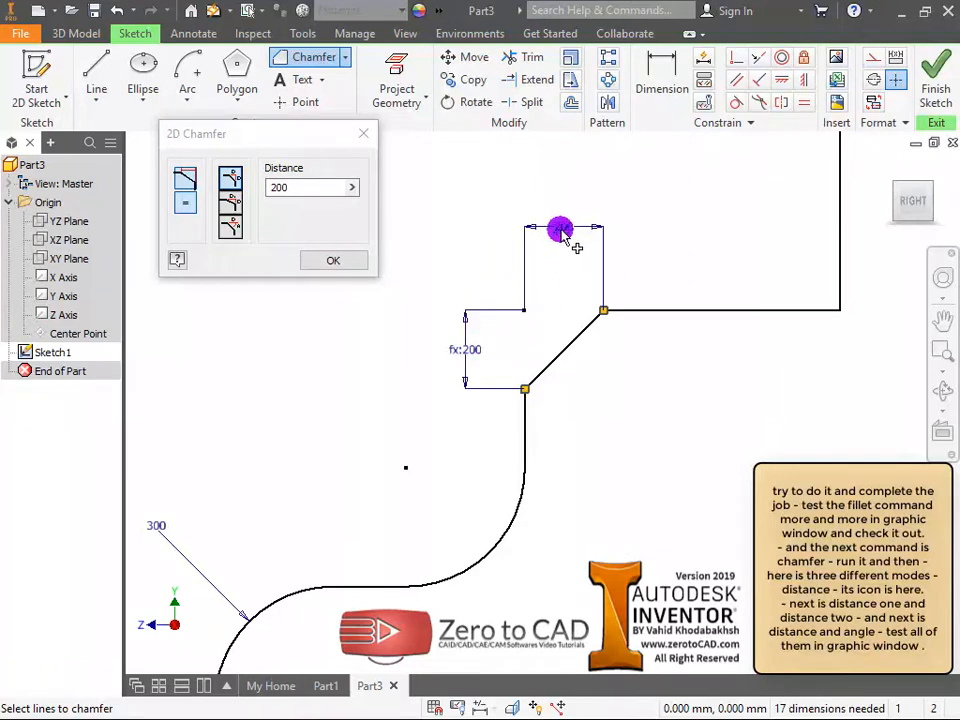
Chamfer the following inner stair corner with an equal distance of 300 mm.
{"action": "middle_click_drag", "start_coordinate": [780, 274], "coordinate": [516, 354]}
{"action": "scroll", "coordinate": [557, 355], "scroll_direction": "down", "scroll_amount": 2}
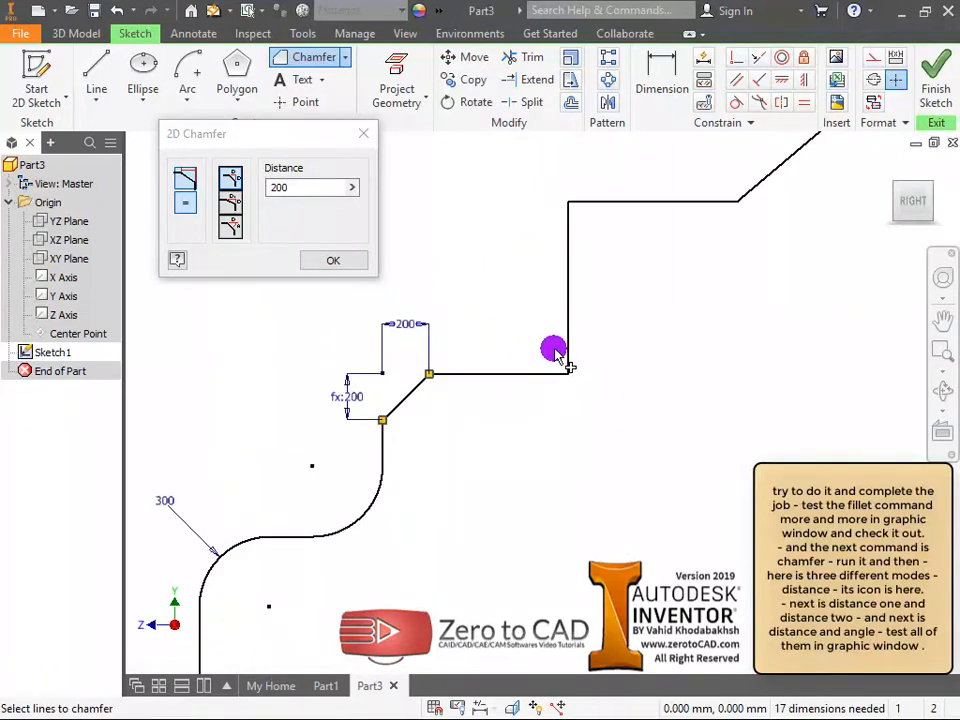
{"action": "scroll", "coordinate": [557, 355], "scroll_direction": "up", "scroll_amount": 4}
{"action": "double_click", "coordinate": [272, 188]}
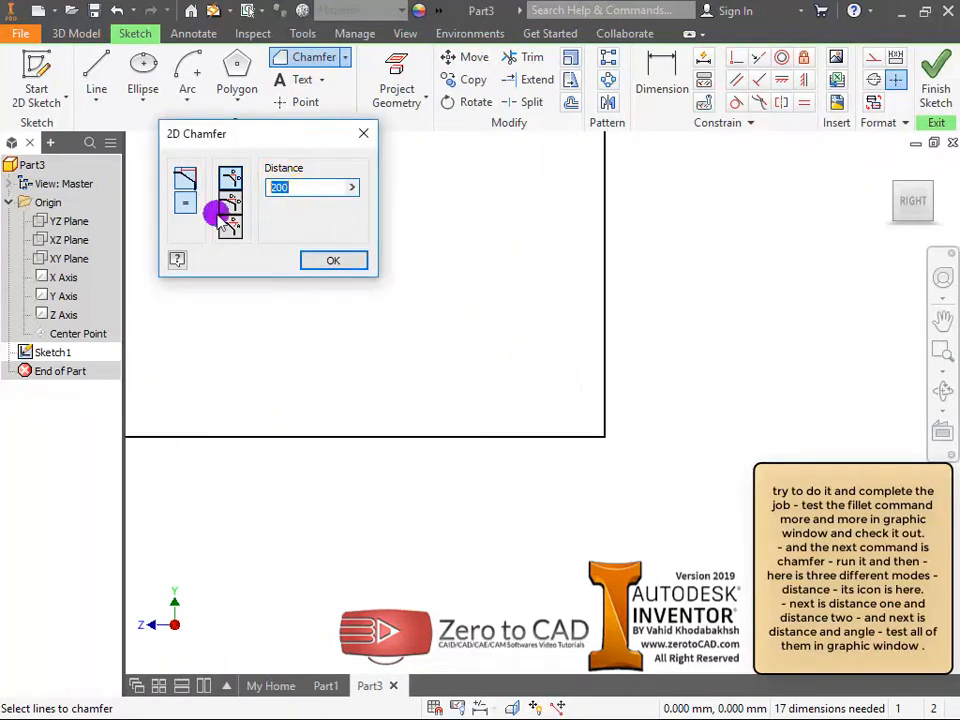
{"action": "type", "text": "300"}
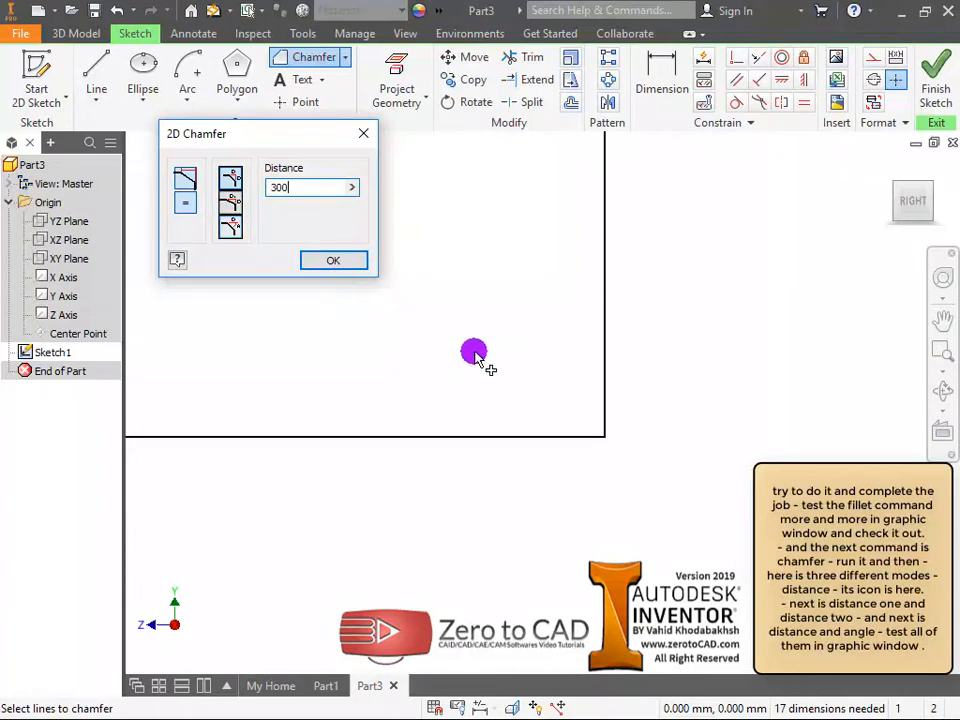
{"action": "left_click", "coordinate": [603, 437]}
{"action": "scroll", "coordinate": [597, 414], "scroll_direction": "down", "scroll_amount": 5}
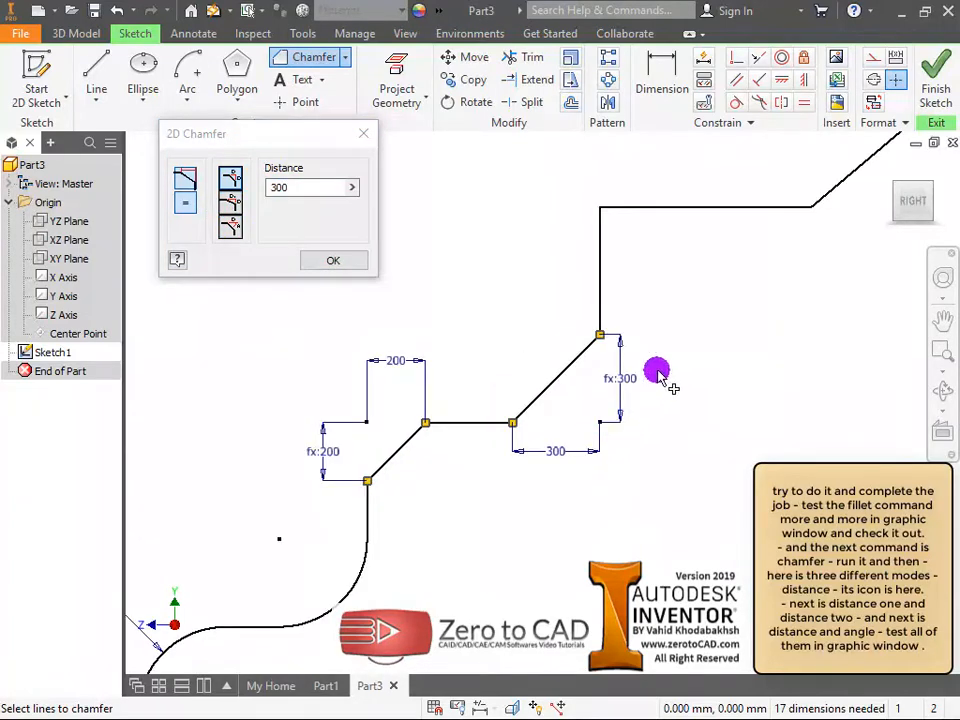
Chamfer the topmost outer stair corner and the corner where the slanted line begins, using two distances of 300 mm and 150 mm.
{"action": "mouse_move", "coordinate": [711, 325]}
{"action": "middle_mouse_down"}
{"action": "mouse_move", "coordinate": [645, 366]}
{"action": "mouse_move", "coordinate": [595, 465]}
{"action": "middle_mouse_up"}
{"action": "left_click", "coordinate": [232, 202]}
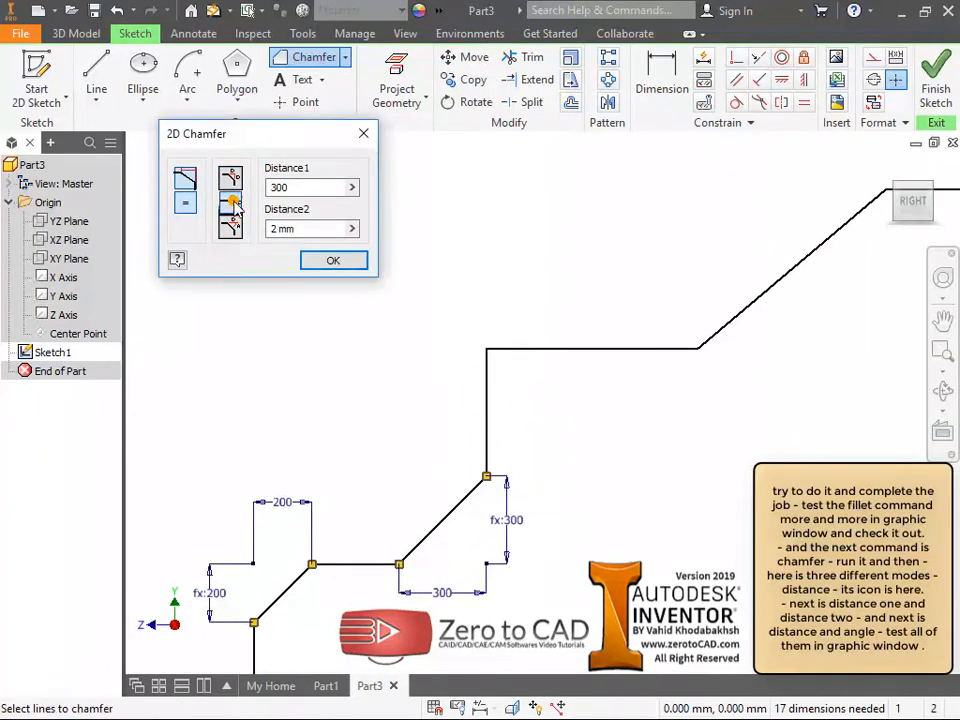
{"action": "double_click", "coordinate": [305, 228]}
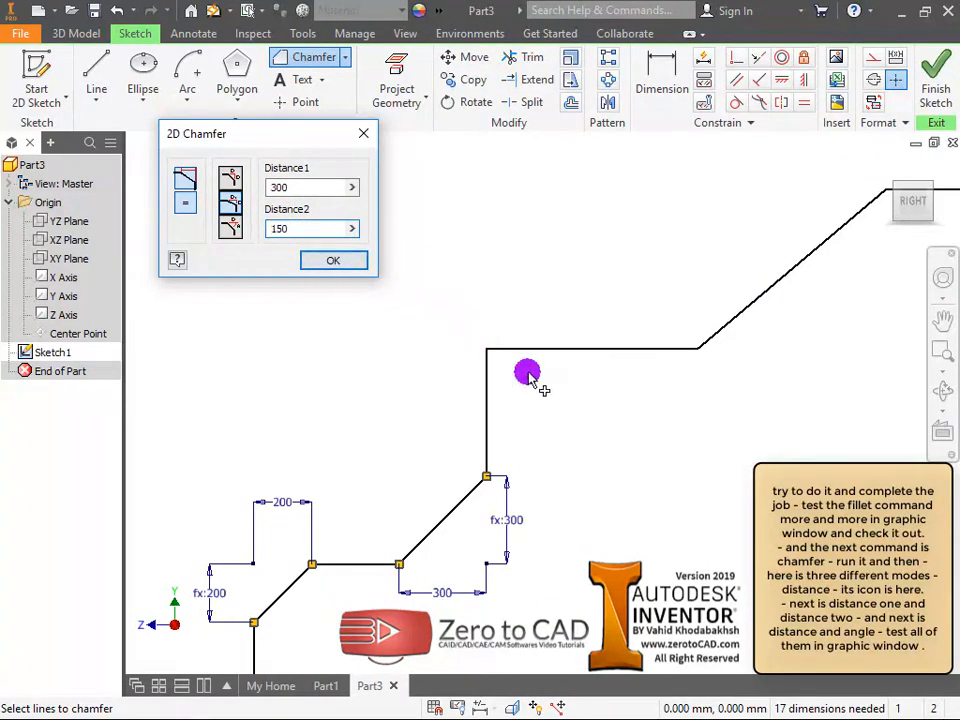
{"action": "left_click", "coordinate": [488, 377]}
{"action": "left_click", "coordinate": [527, 352]}
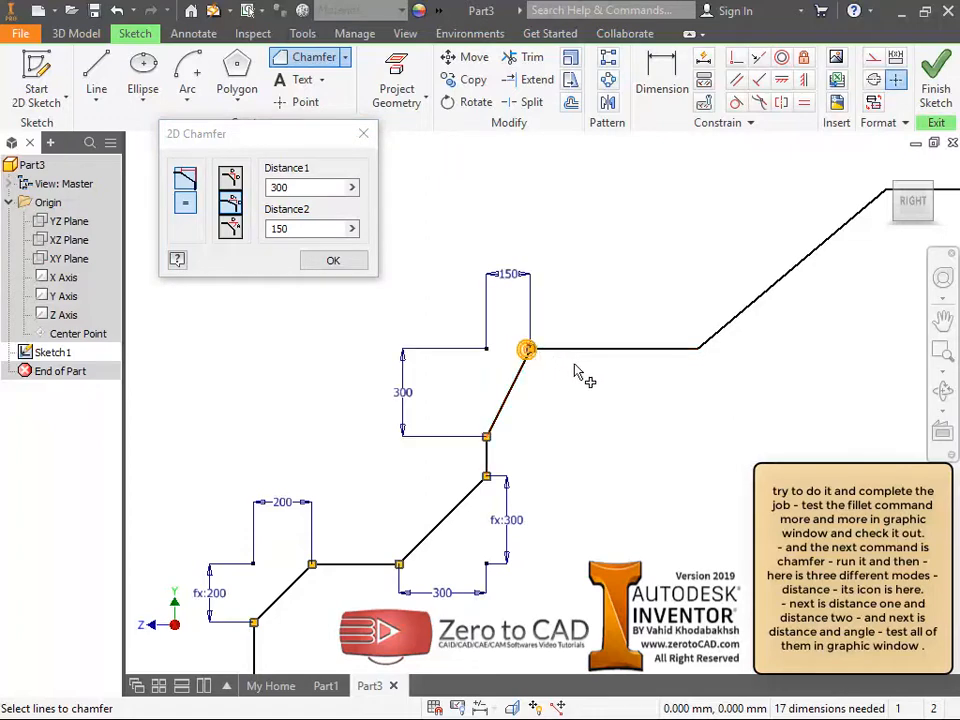
{"action": "middle_click_drag", "start_coordinate": [677, 405], "coordinate": [516, 418]}
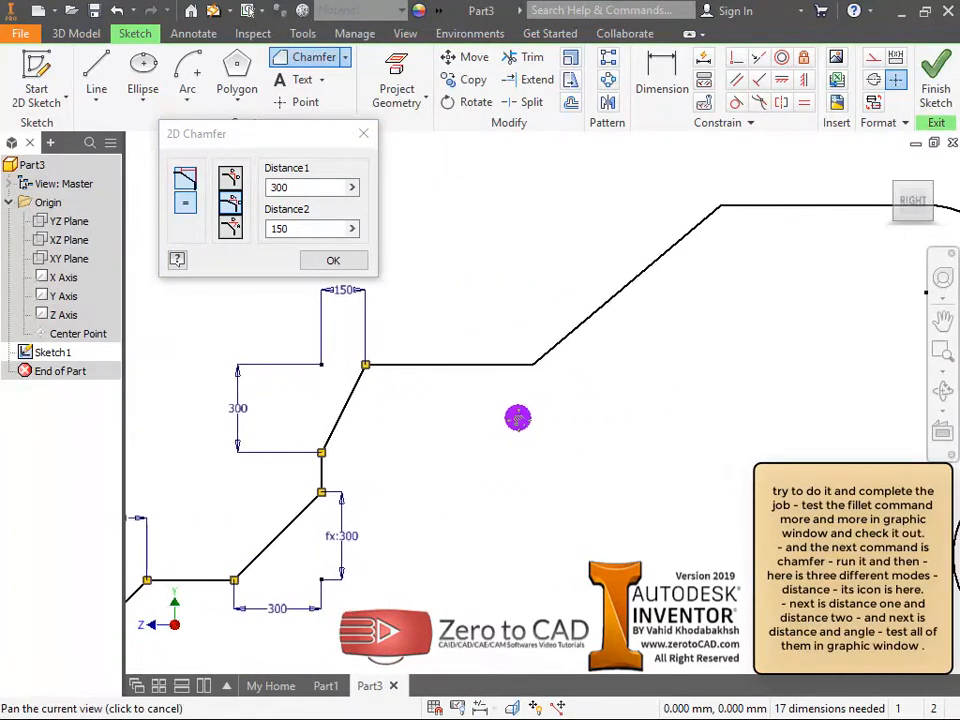
{"action": "left_click", "coordinate": [490, 362]}
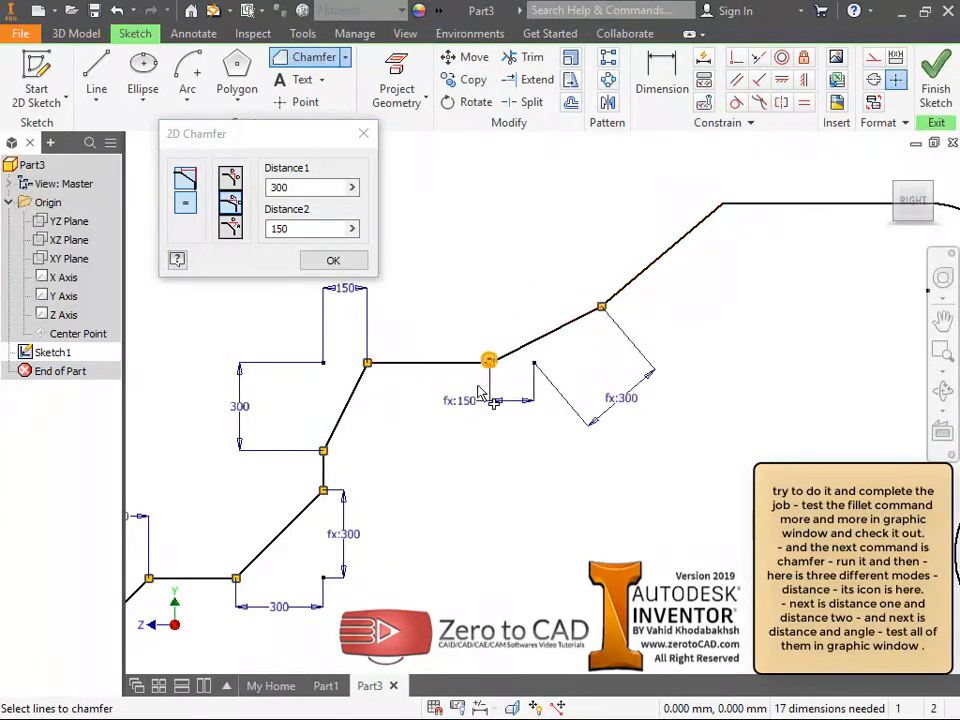
Chamfer the lowest inner zigzag corner opposite the stairs using the distance and angle mode with 100 mm and 45 degrees.
{"action": "mouse_move", "coordinate": [801, 323]}
{"action": "middle_mouse_down"}
{"action": "mouse_move", "coordinate": [540, 330]}
{"action": "mouse_move", "coordinate": [491, 309]}
{"action": "mouse_move", "coordinate": [522, 276]}
{"action": "middle_mouse_up"}
{"action": "middle_click_drag", "start_coordinate": [529, 455], "coordinate": [646, 288]}
{"action": "mouse_move", "coordinate": [682, 451]}
{"action": "middle_mouse_down"}
{"action": "mouse_move", "coordinate": [575, 343]}
{"action": "mouse_move", "coordinate": [448, 279]}
{"action": "middle_mouse_up"}
{"action": "middle_click_drag", "start_coordinate": [493, 424], "coordinate": [491, 285]}
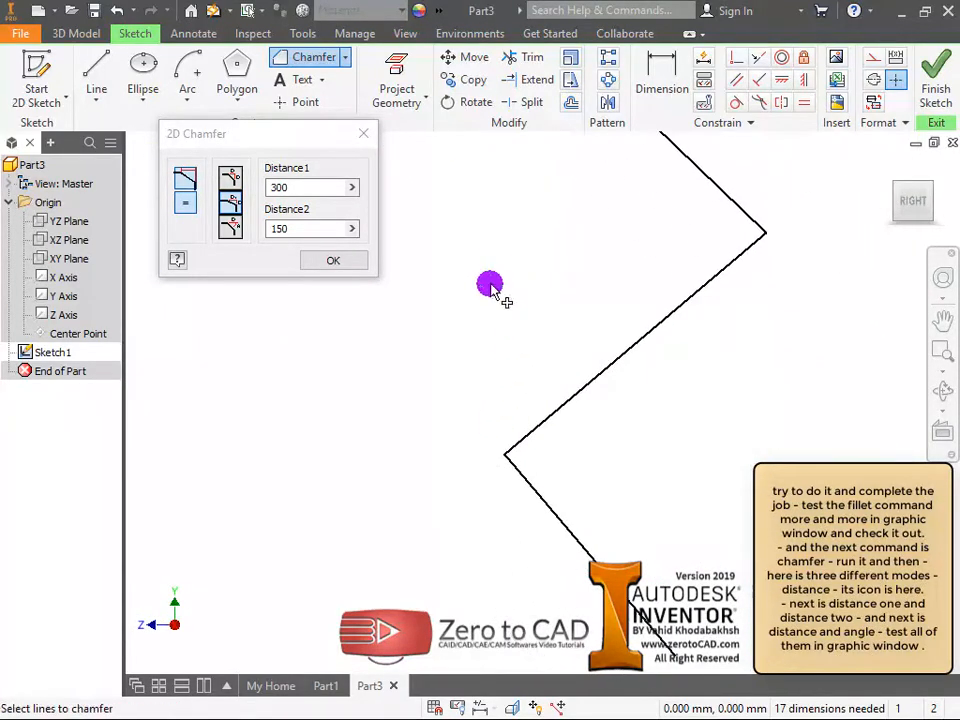
{"action": "left_click", "coordinate": [233, 226]}
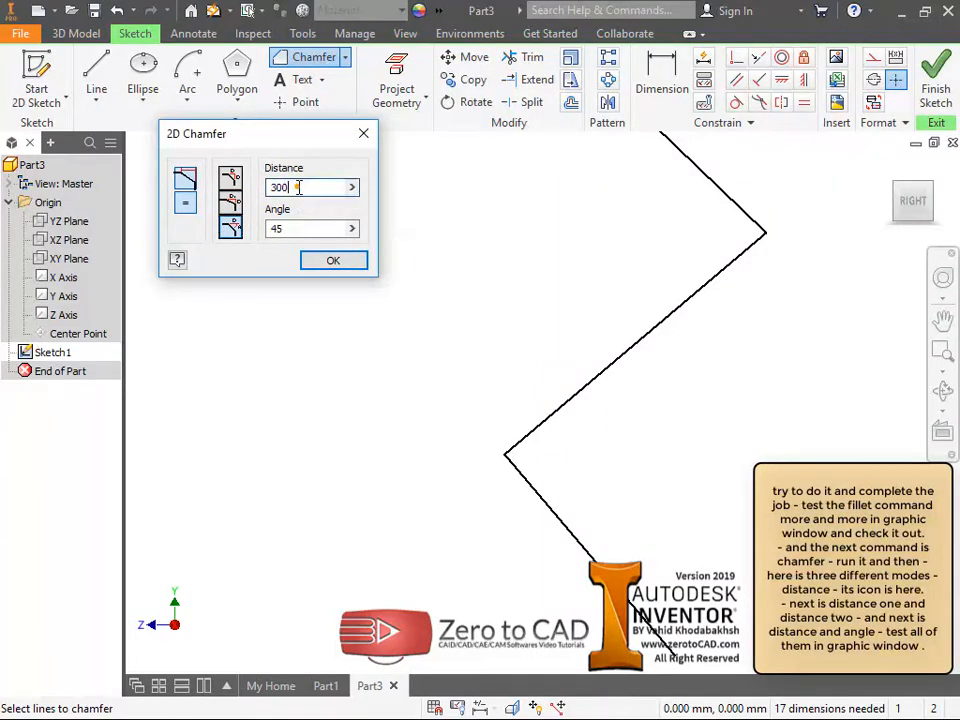
{"action": "left_click", "coordinate": [245, 222]}
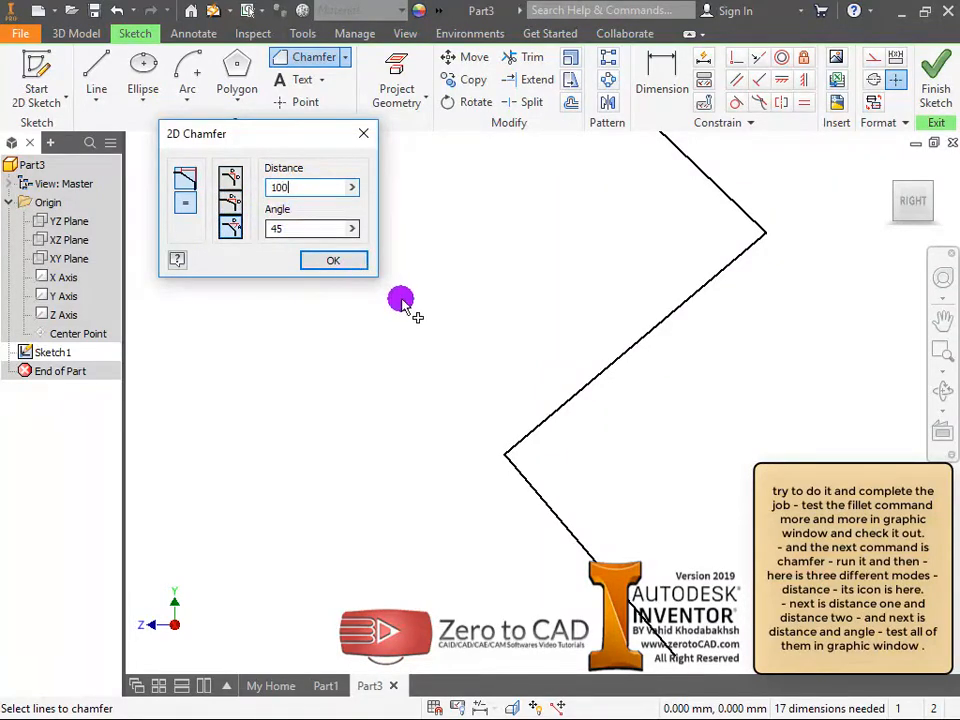
{"action": "left_click", "coordinate": [530, 430]}
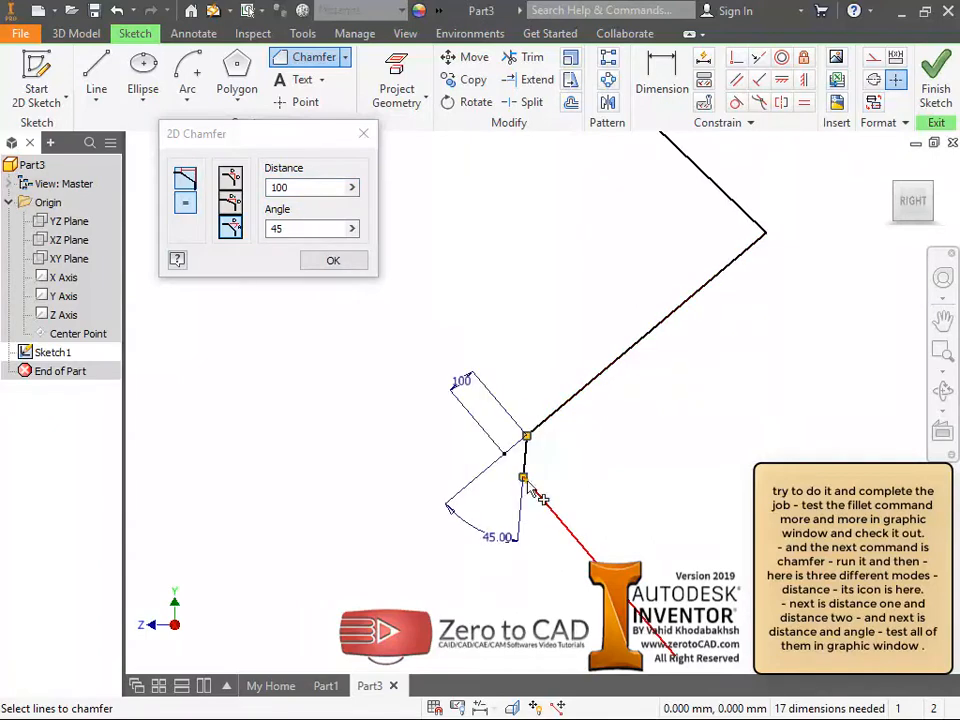
Examine the fillets and chamfers along the whole profile and close the Chamfer tool.
{"action": "mouse_move", "coordinate": [652, 578]}
{"action": "middle_mouse_down"}
{"action": "mouse_move", "coordinate": [591, 437]}
{"action": "mouse_move", "coordinate": [617, 403]}
{"action": "middle_mouse_up"}
{"action": "scroll", "coordinate": [619, 401], "scroll_direction": "down", "scroll_amount": 5}
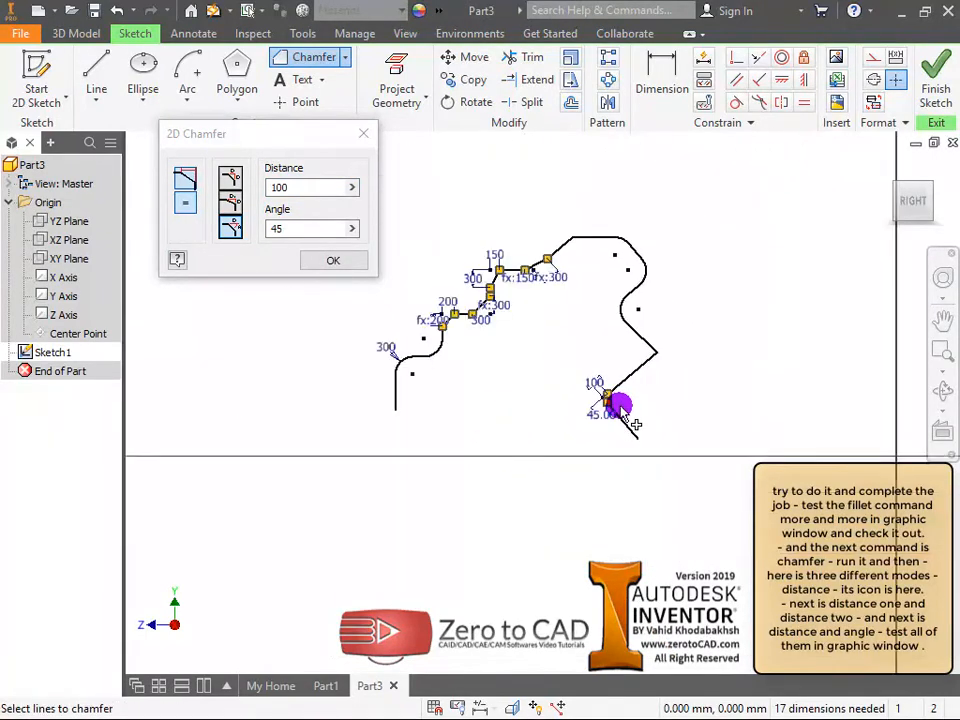
{"action": "scroll", "coordinate": [520, 401], "scroll_direction": "up", "scroll_amount": 6}
{"action": "scroll", "coordinate": [545, 401], "scroll_direction": "down", "scroll_amount": 3}
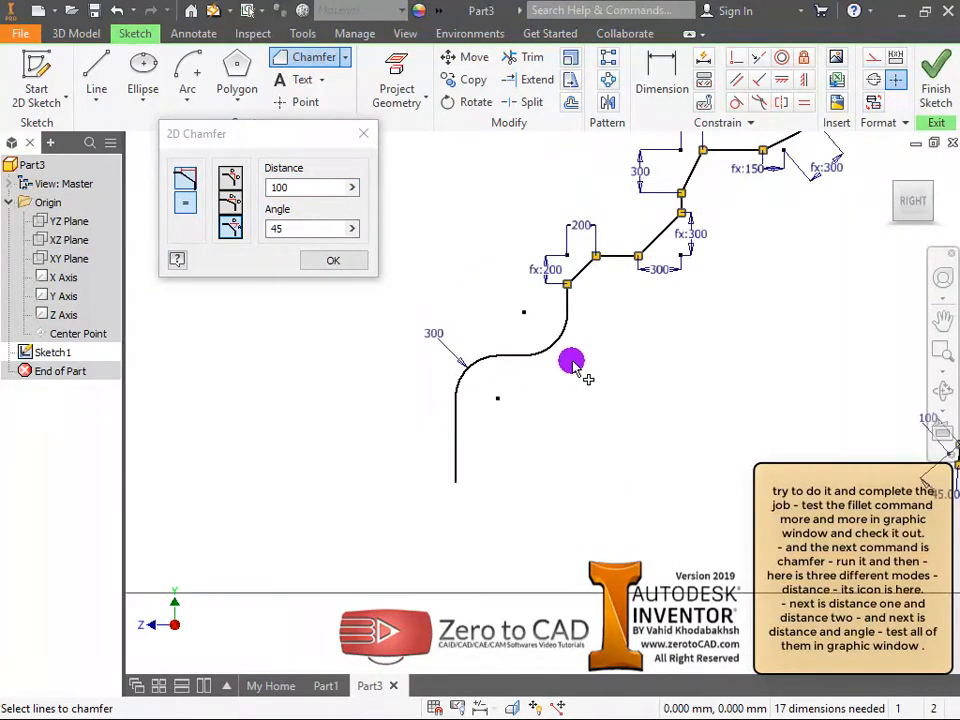
{"action": "scroll", "coordinate": [616, 335], "scroll_direction": "down", "scroll_amount": 5}
{"action": "middle_click_drag", "start_coordinate": [789, 342], "coordinate": [634, 380]}
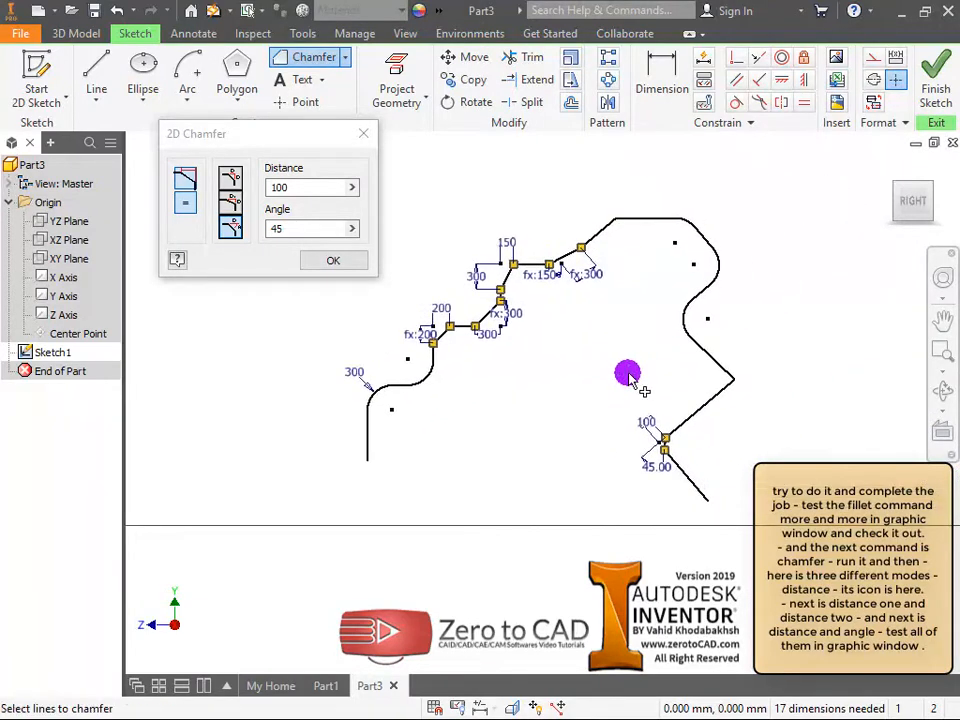
{"action": "scroll", "coordinate": [613, 376], "scroll_direction": "up", "scroll_amount": 6}
{"action": "left_click", "coordinate": [330, 260]}
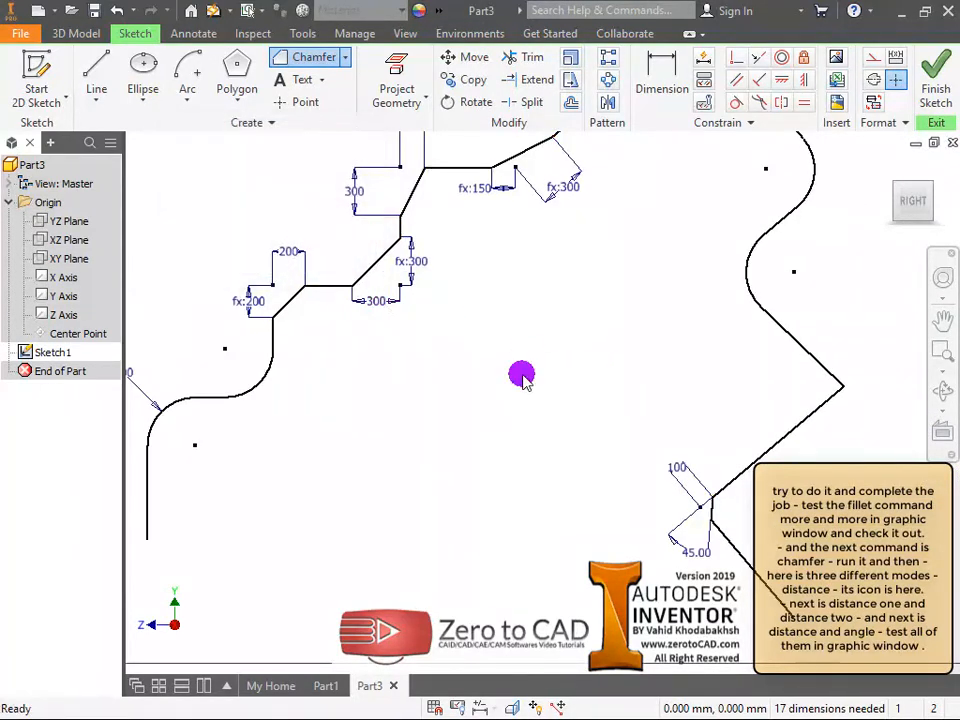
{"action": "scroll", "coordinate": [522, 376], "scroll_direction": "down", "scroll_amount": 3}
{"action": "middle_click_drag", "start_coordinate": [522, 378], "coordinate": [531, 391]}
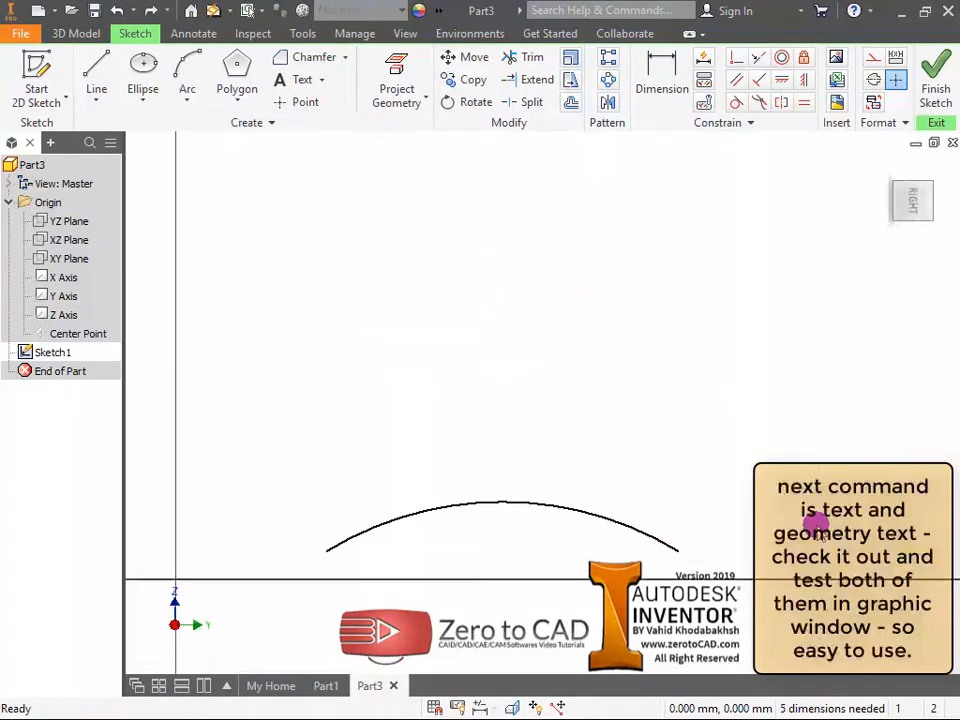
{"action": "left_click", "coordinate": [321, 80]}
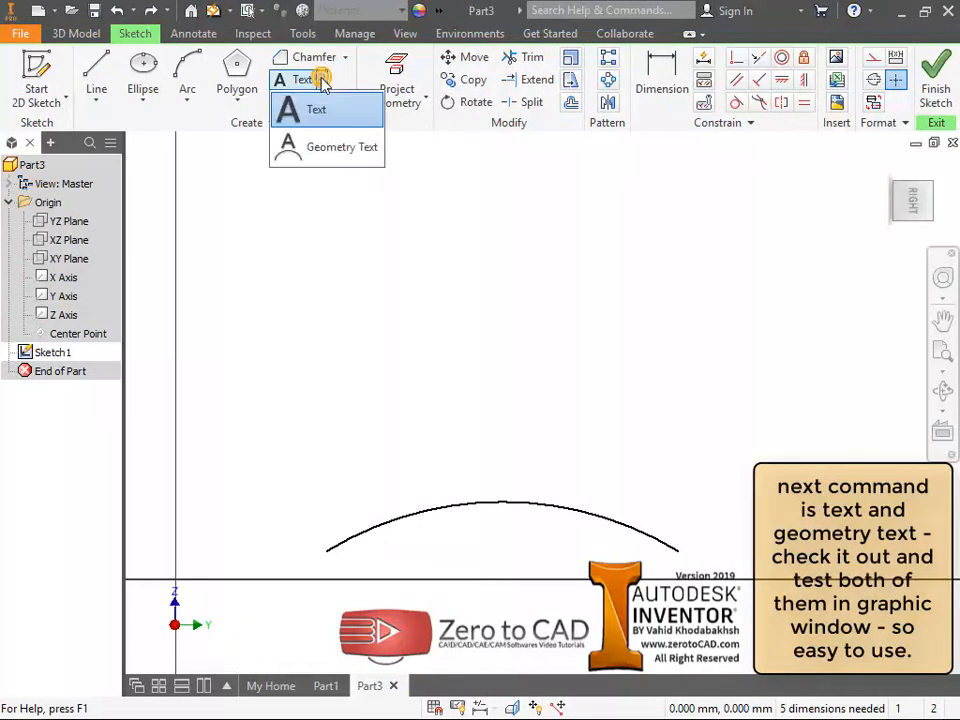
{"action": "left_click", "coordinate": [306, 107]}
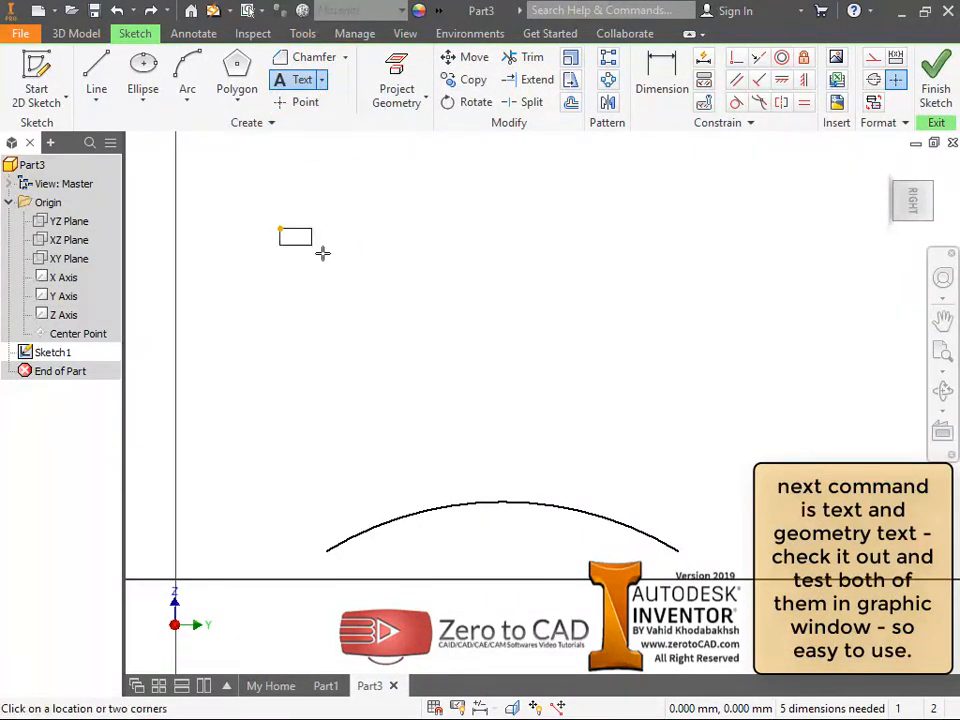
{"action": "left_click", "coordinate": [784, 364]}
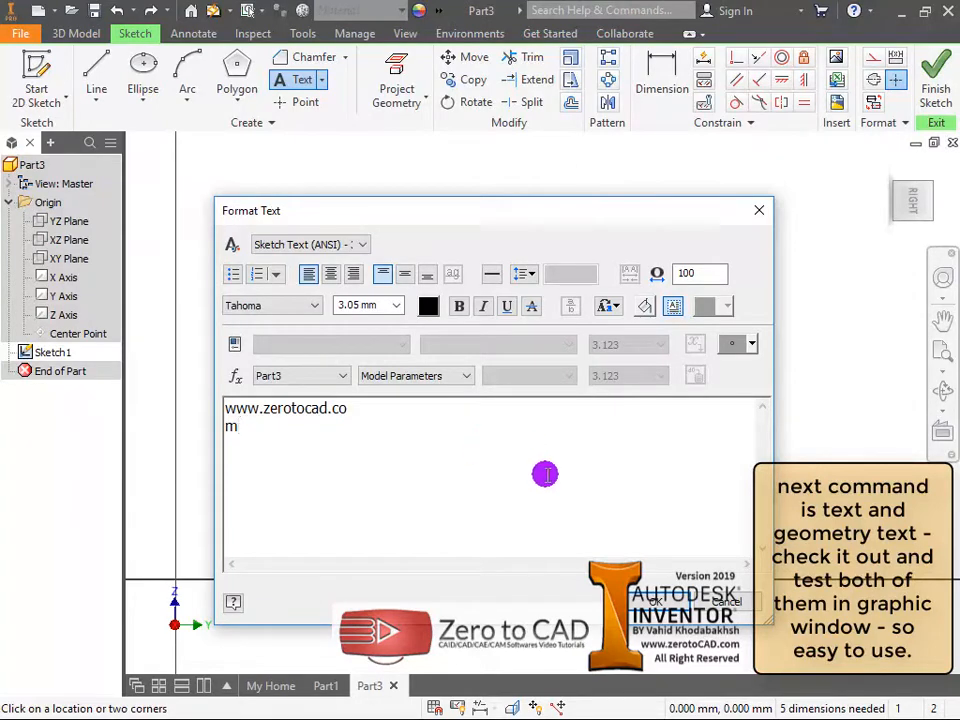
{"action": "left_click", "coordinate": [652, 597]}
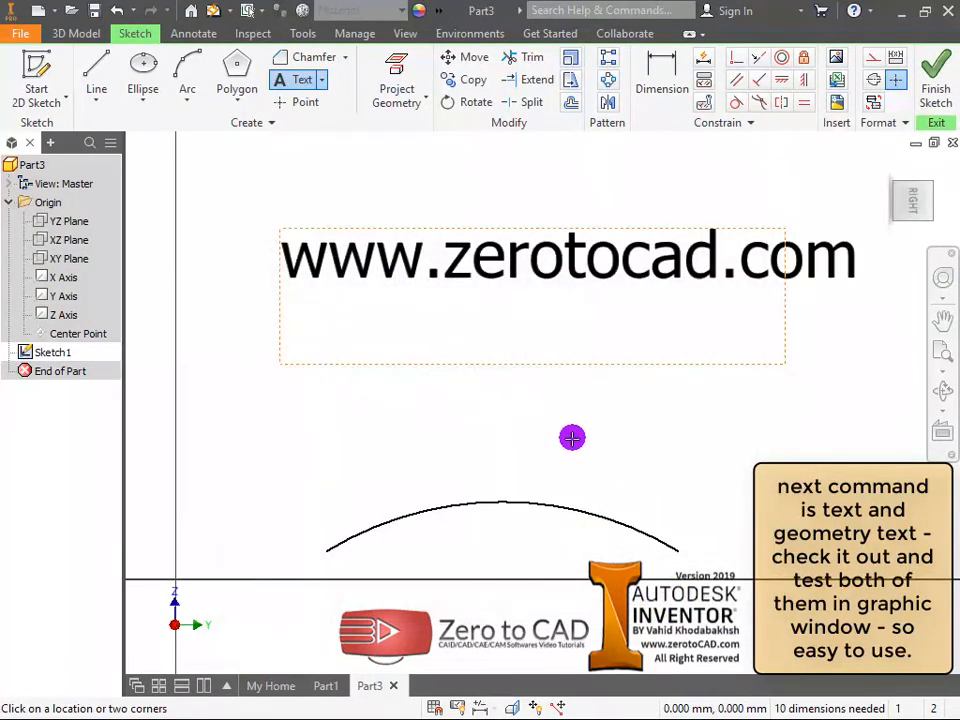
{"action": "middle_click_drag", "start_coordinate": [572, 437], "coordinate": [539, 418]}
{"action": "left_click", "coordinate": [539, 422]}
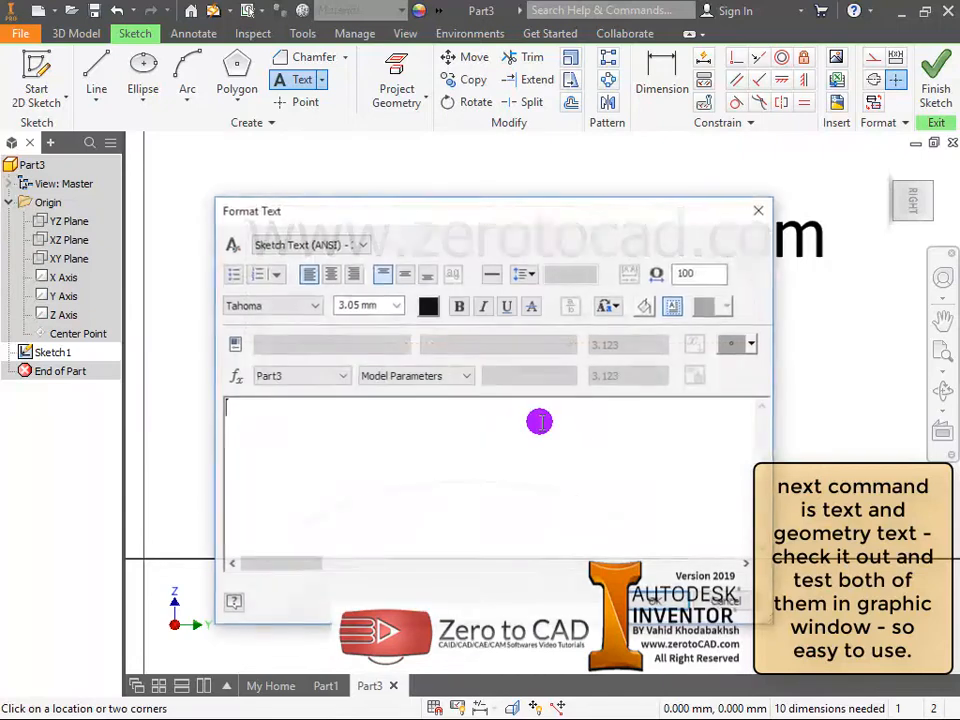
{"action": "left_click", "coordinate": [727, 600]}
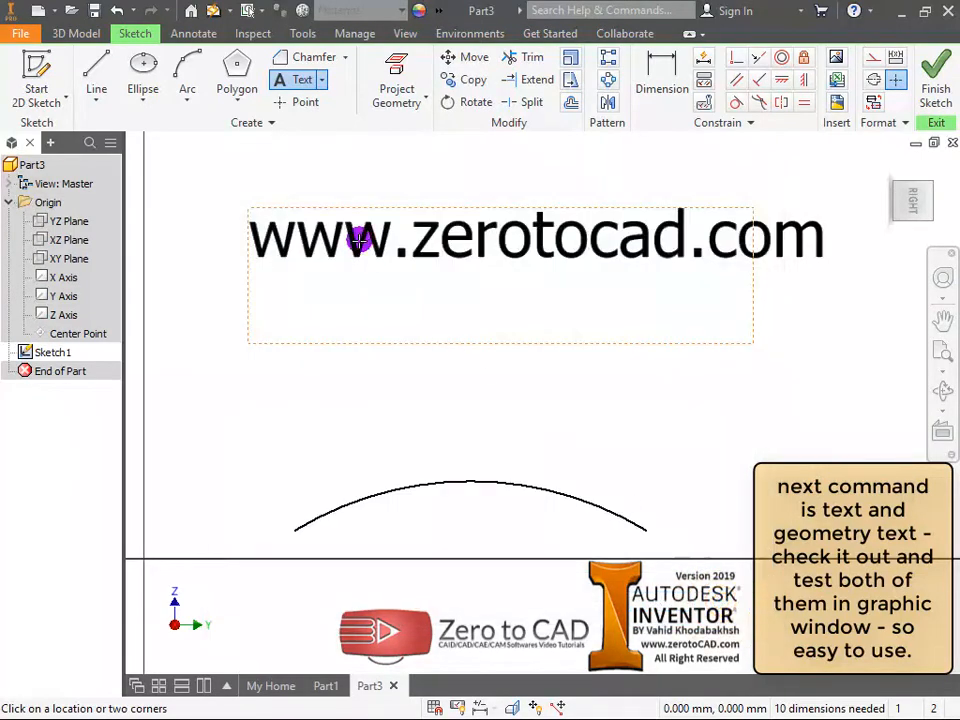
{"action": "left_click", "coordinate": [322, 79]}
{"action": "left_click", "coordinate": [339, 147]}
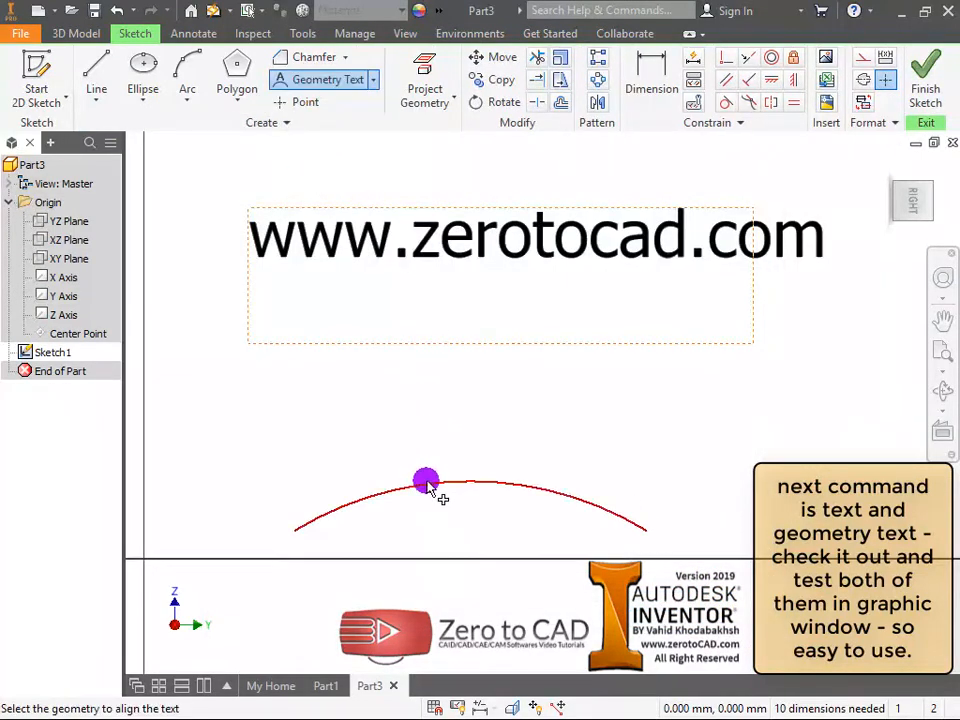
{"action": "left_click", "coordinate": [429, 490]}
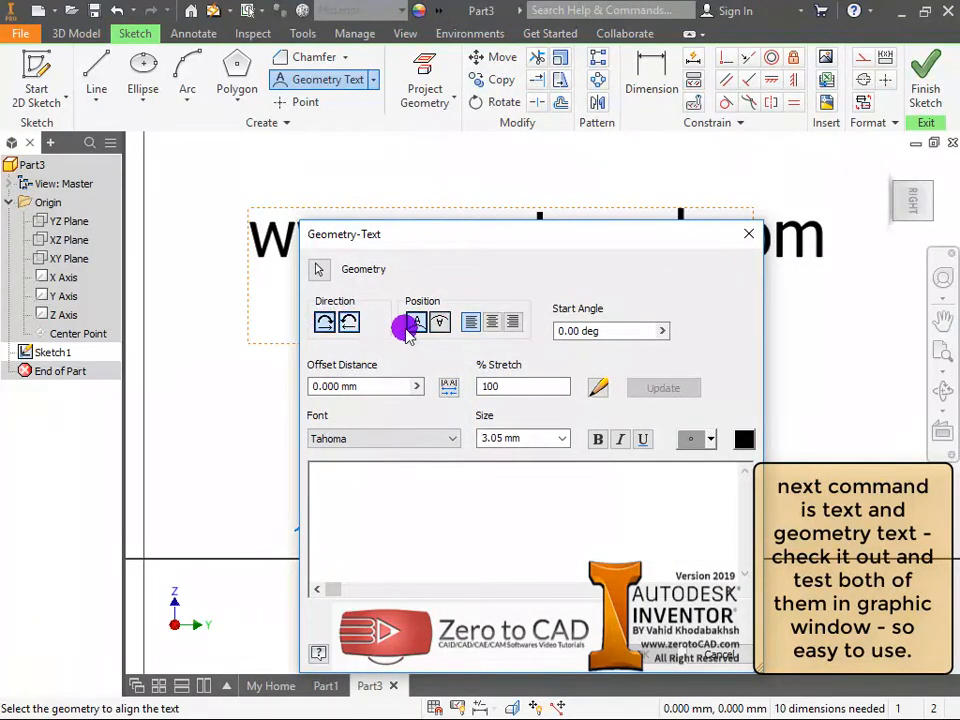
{"action": "left_click", "coordinate": [494, 322]}
{"action": "left_click", "coordinate": [510, 500]}
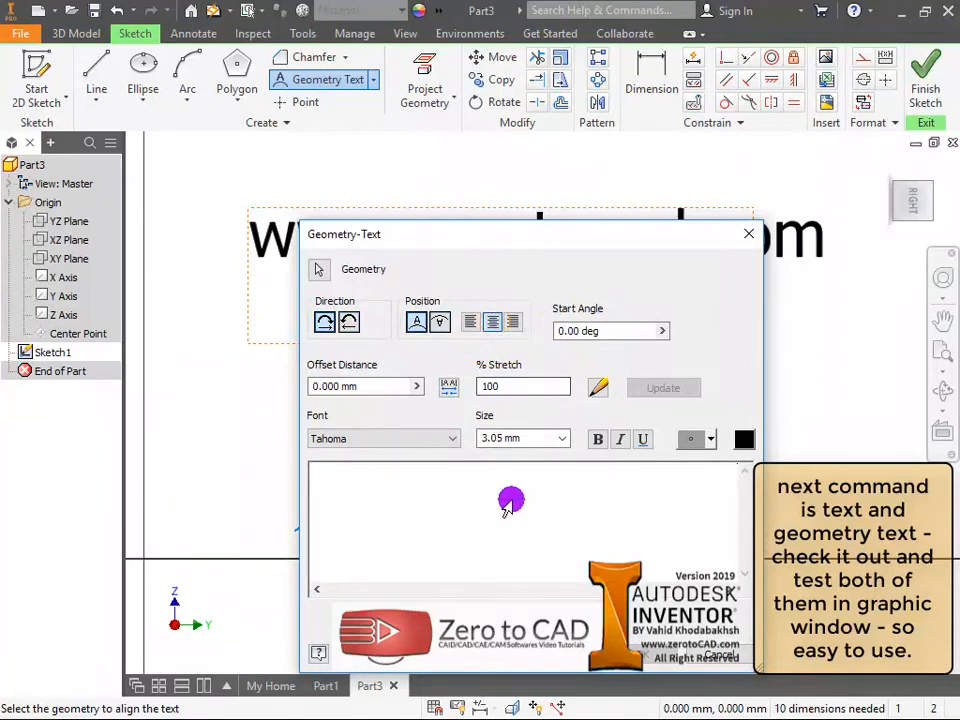
{"action": "type", "text": "www.zerotocad.com"}
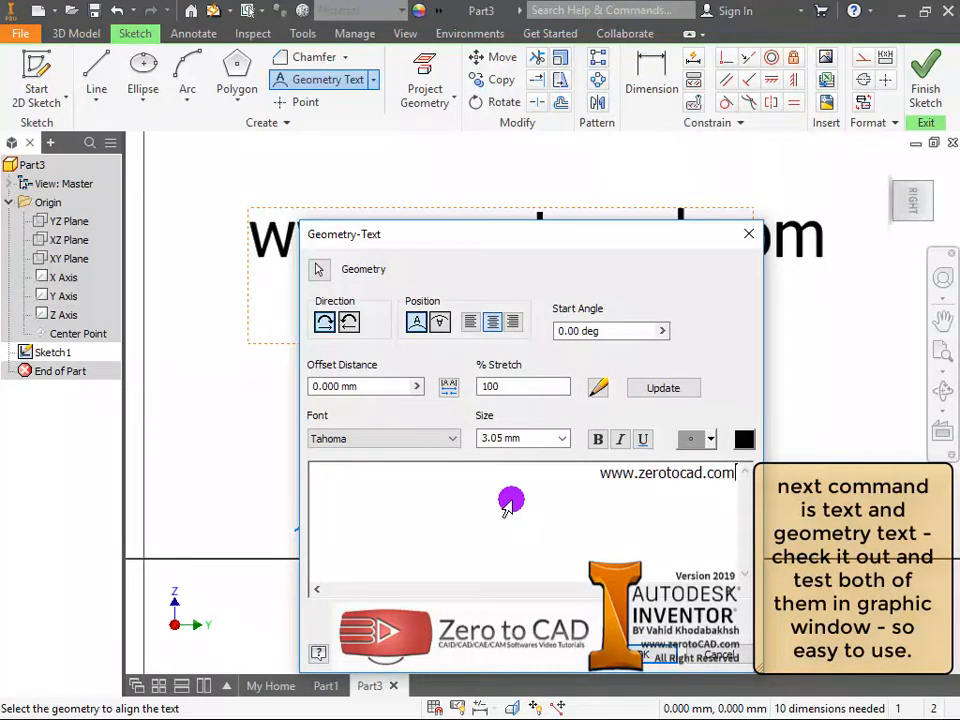
{"action": "left_click", "coordinate": [660, 656]}
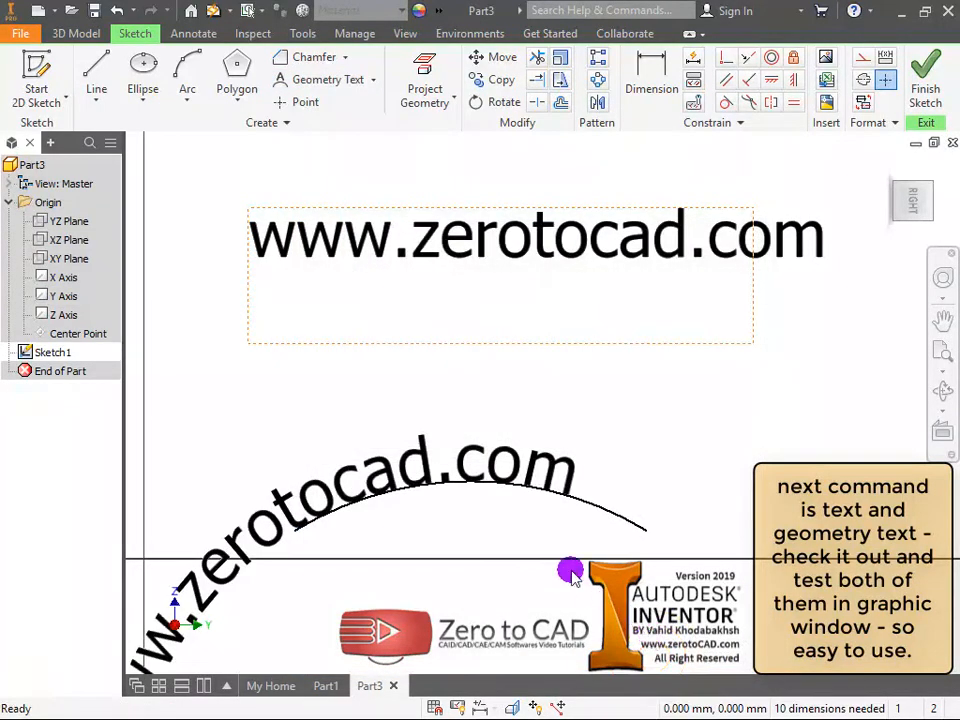
{"action": "mouse_move", "coordinate": [514, 497]}
{"action": "middle_mouse_down"}
{"action": "mouse_move", "coordinate": [643, 444]}
{"action": "mouse_move", "coordinate": [506, 400]}
{"action": "mouse_move", "coordinate": [519, 388]}
{"action": "middle_mouse_up"}
{"action": "scroll", "coordinate": [645, 447], "scroll_direction": "up", "scroll_amount": 2}
{"action": "scroll", "coordinate": [645, 445], "scroll_direction": "down", "scroll_amount": 3}
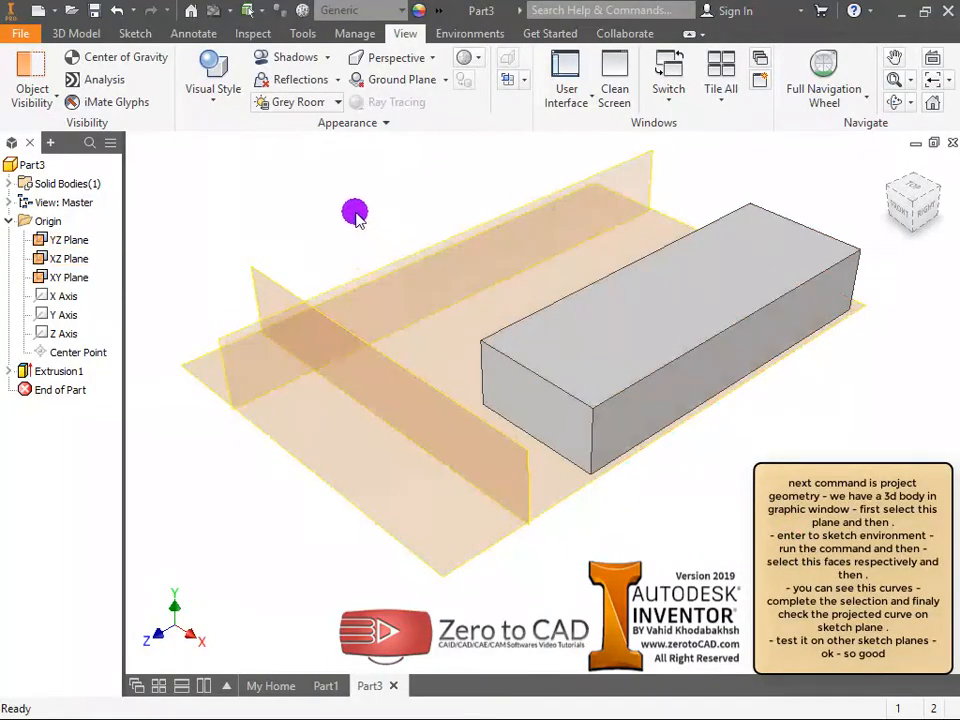
Create a new sketch on the XY plane of the part containing the rectangular box.
{"action": "mouse_move", "coordinate": [355, 216]}
{"action": "middle_mouse_down"}
{"action": "mouse_move", "coordinate": [379, 223]}
{"action": "mouse_move", "coordinate": [350, 235]}
{"action": "middle_mouse_up"}
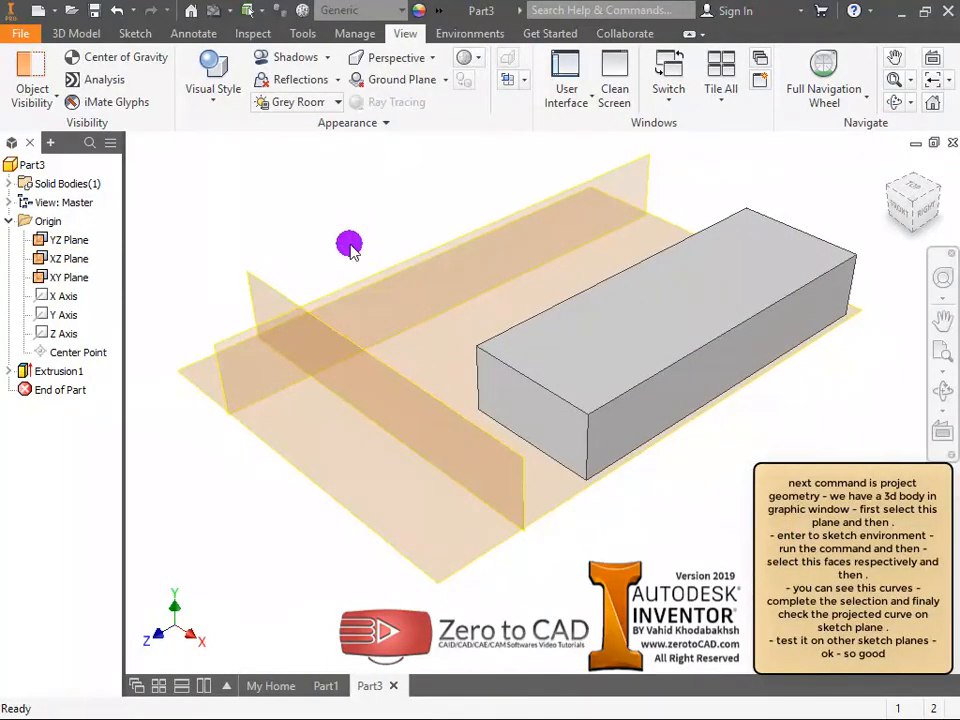
{"action": "mouse_move", "coordinate": [460, 295]}
{"action": "middle_mouse_down", "text": "shift"}
{"action": "mouse_move", "coordinate": [456, 281]}
{"action": "mouse_move", "coordinate": [459, 296]}
{"action": "middle_mouse_up", "text": "shift"}
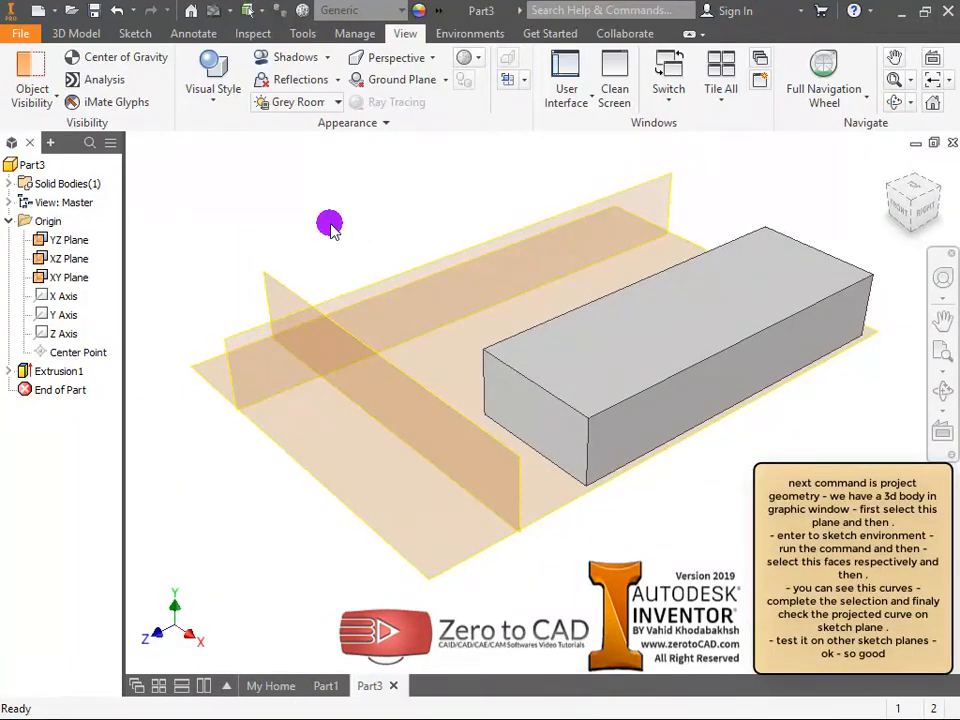
{"action": "left_click", "coordinate": [287, 284]}
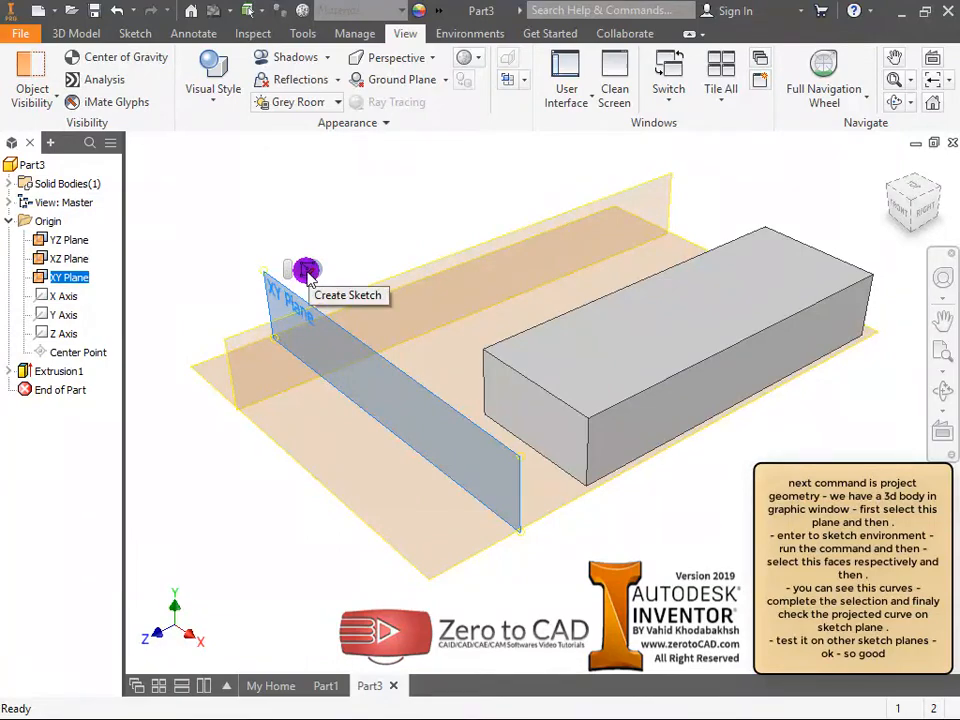
{"action": "left_click", "coordinate": [307, 272]}
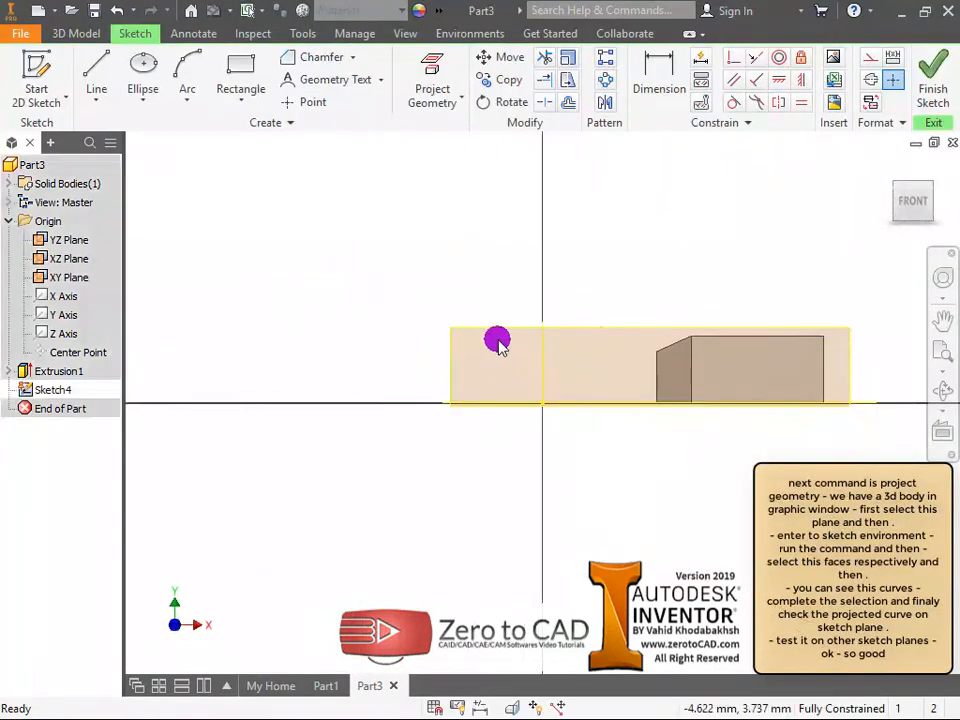
Project the box's top and front faces onto the XY plane with Project Geometry and finish the sketch.
{"action": "mouse_move", "coordinate": [686, 437]}
{"action": "middle_mouse_down", "text": "shift"}
{"action": "mouse_move", "coordinate": [609, 463]}
{"action": "mouse_move", "coordinate": [671, 429]}
{"action": "mouse_move", "coordinate": [508, 364]}
{"action": "mouse_move", "coordinate": [474, 170]}
{"action": "middle_mouse_up", "text": "shift"}
{"action": "left_click", "coordinate": [440, 105]}
{"action": "left_click", "coordinate": [458, 130]}
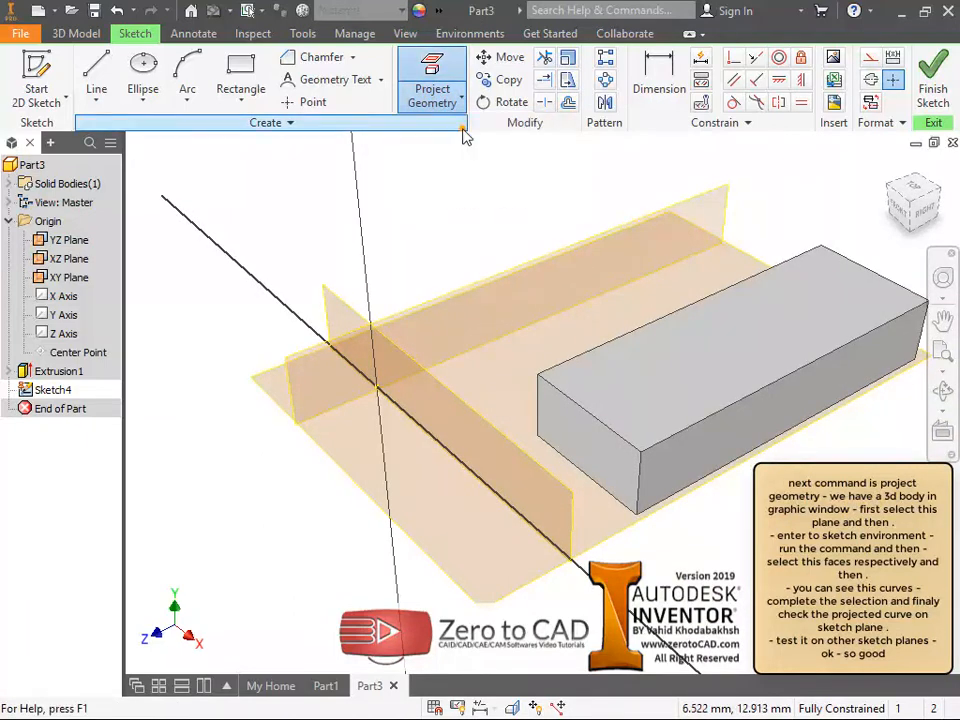
{"action": "left_click", "coordinate": [645, 377]}
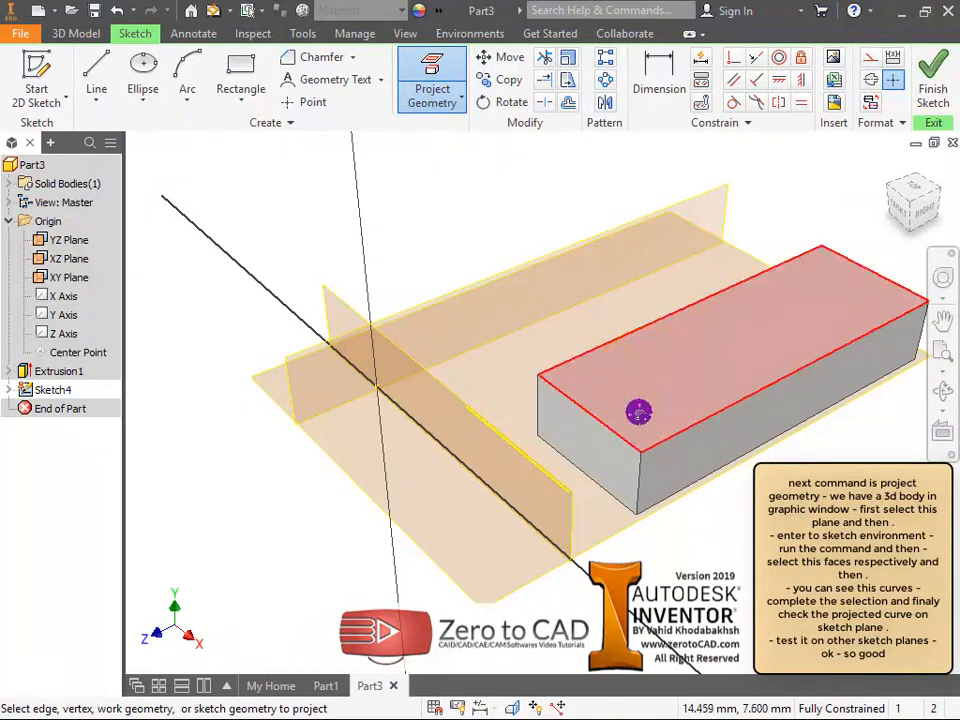
{"action": "middle_click_drag", "start_coordinate": [639, 412], "coordinate": [621, 294]}
{"action": "scroll", "coordinate": [607, 422], "scroll_direction": "down", "scroll_amount": 3}
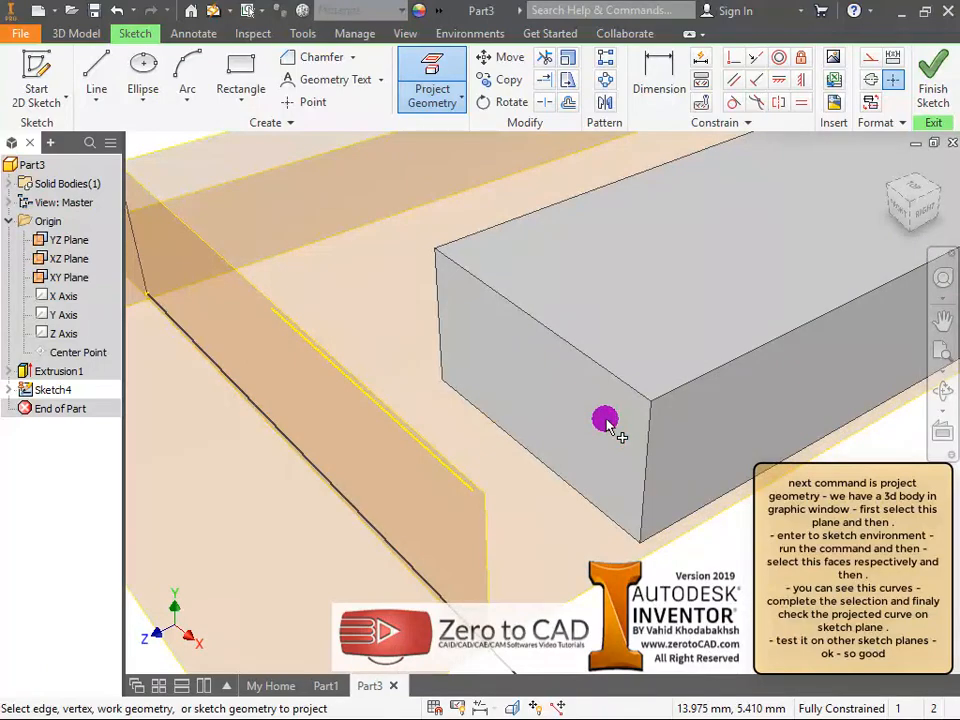
{"action": "mouse_move", "coordinate": [697, 455]}
{"action": "middle_mouse_down", "text": "shift"}
{"action": "mouse_move", "coordinate": [634, 439]}
{"action": "mouse_move", "coordinate": [625, 343]}
{"action": "mouse_move", "coordinate": [576, 302]}
{"action": "mouse_move", "coordinate": [692, 339]}
{"action": "mouse_move", "coordinate": [411, 236]}
{"action": "mouse_move", "coordinate": [484, 343]}
{"action": "mouse_move", "coordinate": [420, 361]}
{"action": "mouse_move", "coordinate": [394, 392]}
{"action": "middle_mouse_up", "text": "shift"}
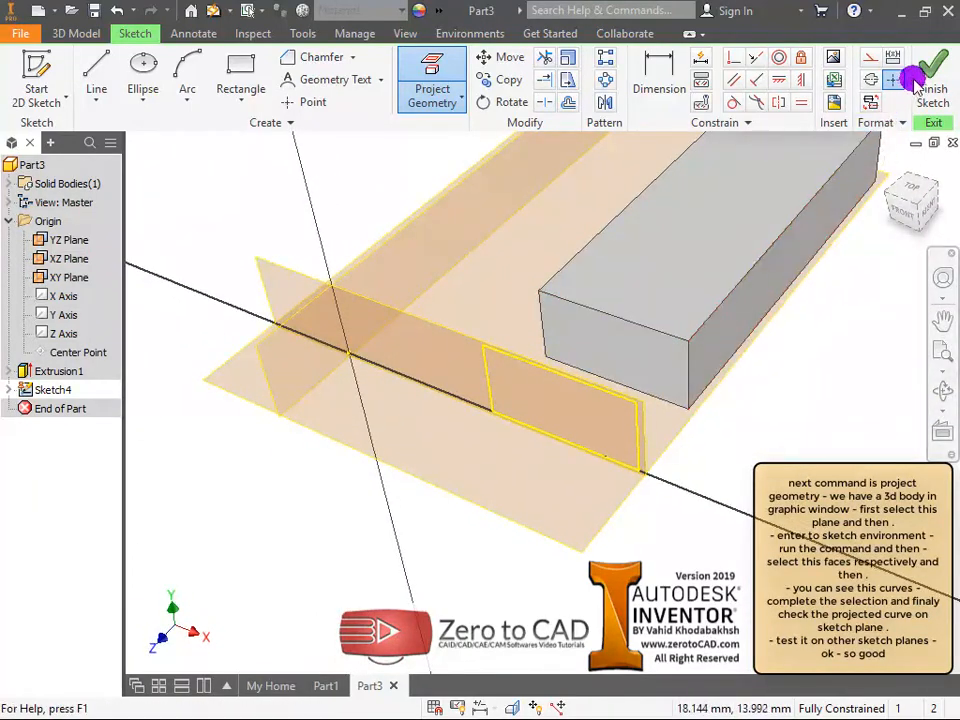
{"action": "left_click", "coordinate": [930, 80]}
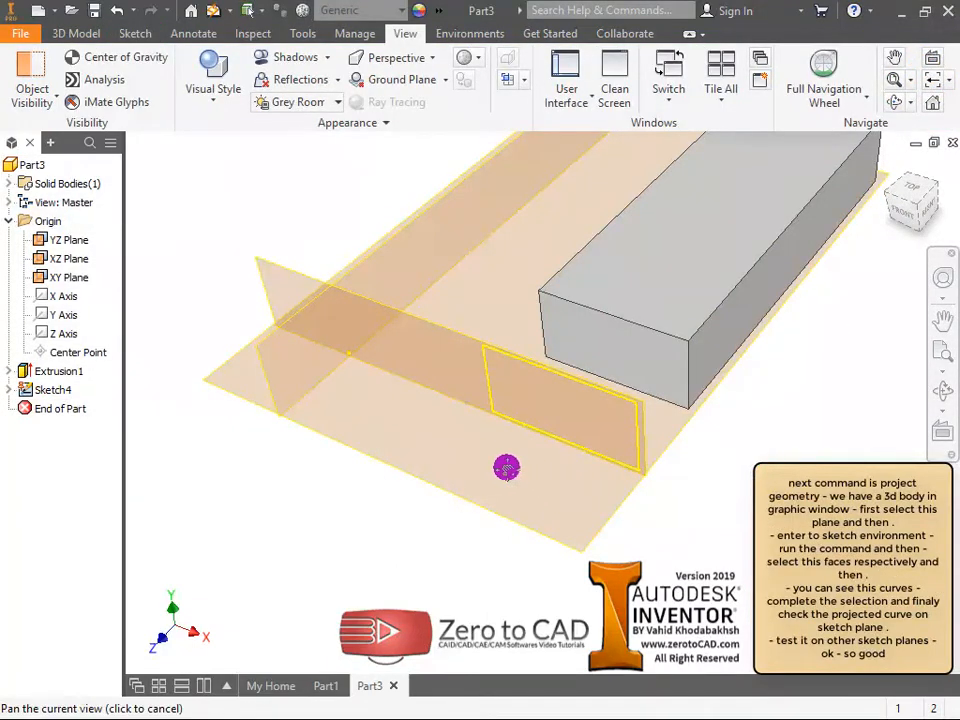
Create a sketch on the YZ plane and project the box's long side outline onto it with Project Geometry.
{"action": "middle_click_drag", "start_coordinate": [506, 467], "coordinate": [399, 456], "text": "shift"}
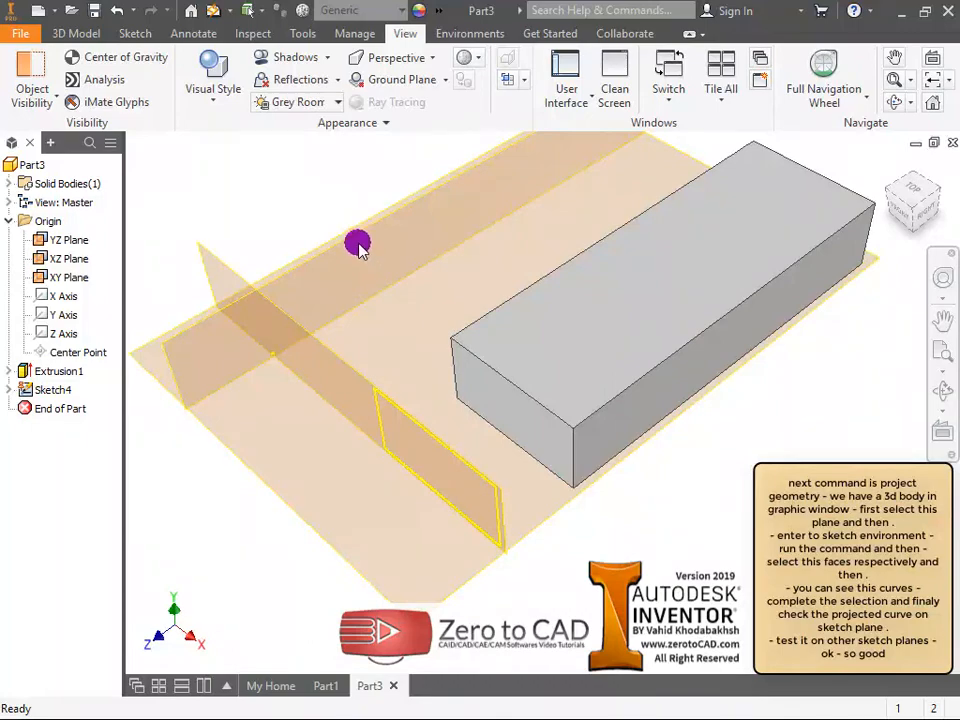
{"action": "left_click", "coordinate": [373, 217]}
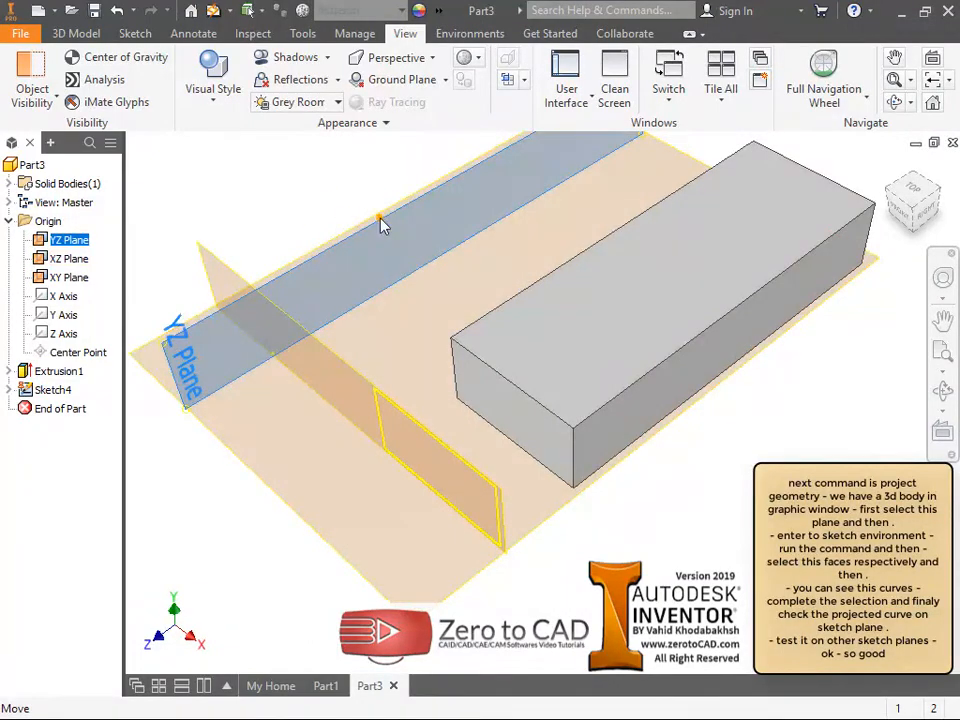
{"action": "key", "text": "s"}
{"action": "mouse_move", "coordinate": [559, 396]}
{"action": "middle_mouse_down", "text": "shift"}
{"action": "mouse_move", "coordinate": [767, 447]}
{"action": "mouse_move", "coordinate": [735, 439]}
{"action": "mouse_move", "coordinate": [563, 207]}
{"action": "middle_mouse_up", "text": "shift"}
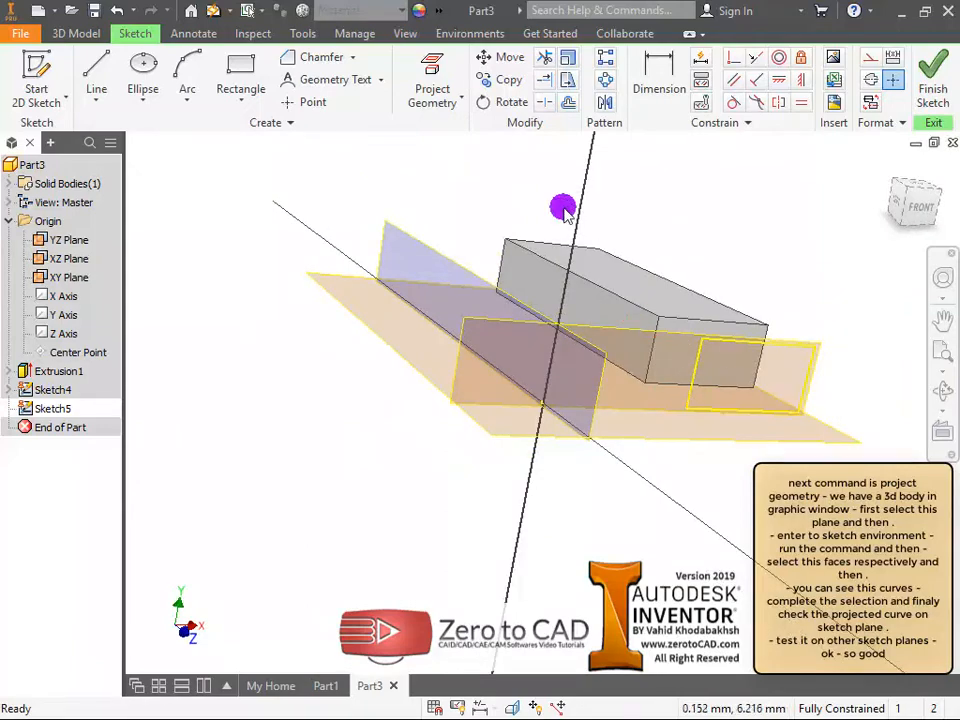
{"action": "left_click", "coordinate": [432, 75]}
{"action": "middle_click_drag", "start_coordinate": [596, 324], "coordinate": [416, 300], "text": "shift"}
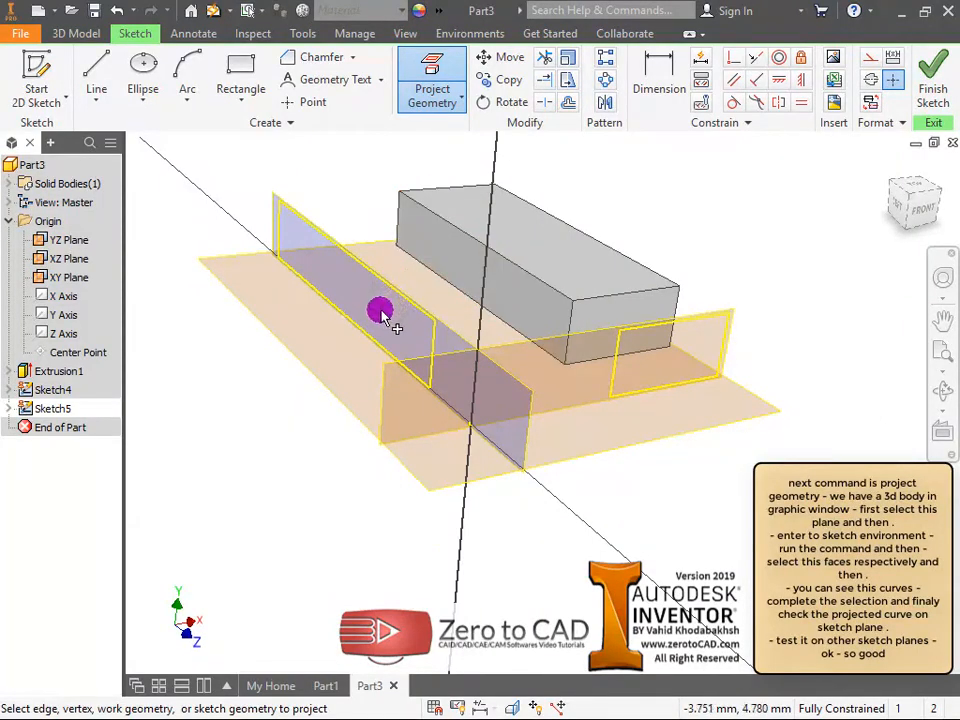
{"action": "middle_click_drag", "start_coordinate": [444, 345], "coordinate": [489, 350]}
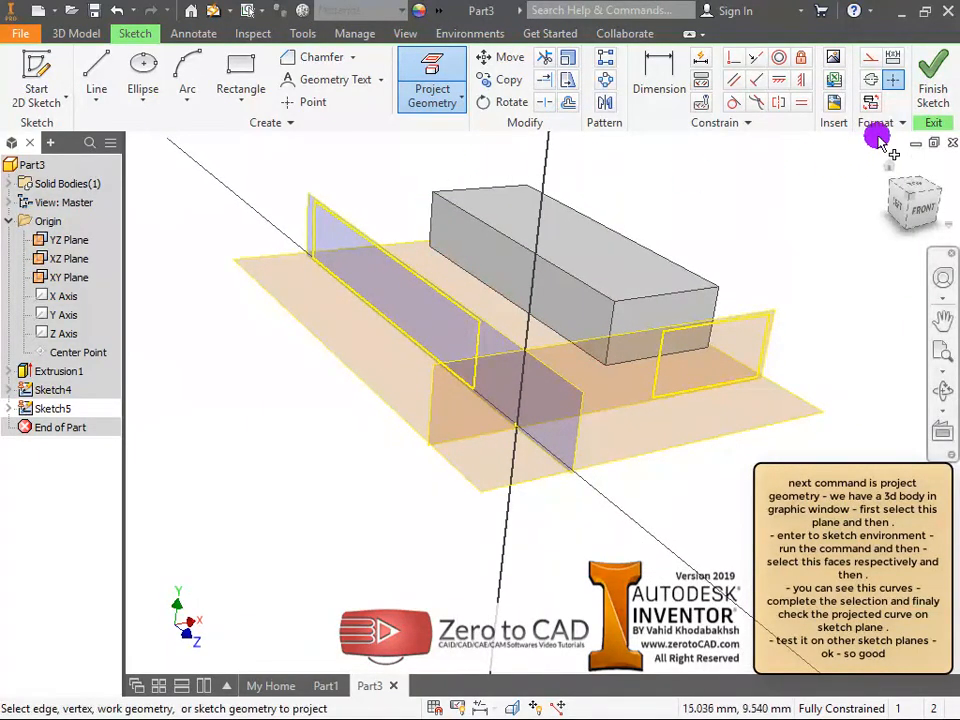
Finish the YZ plane sketch and create a new sketch on the XZ plane.
{"action": "left_click", "coordinate": [934, 92]}
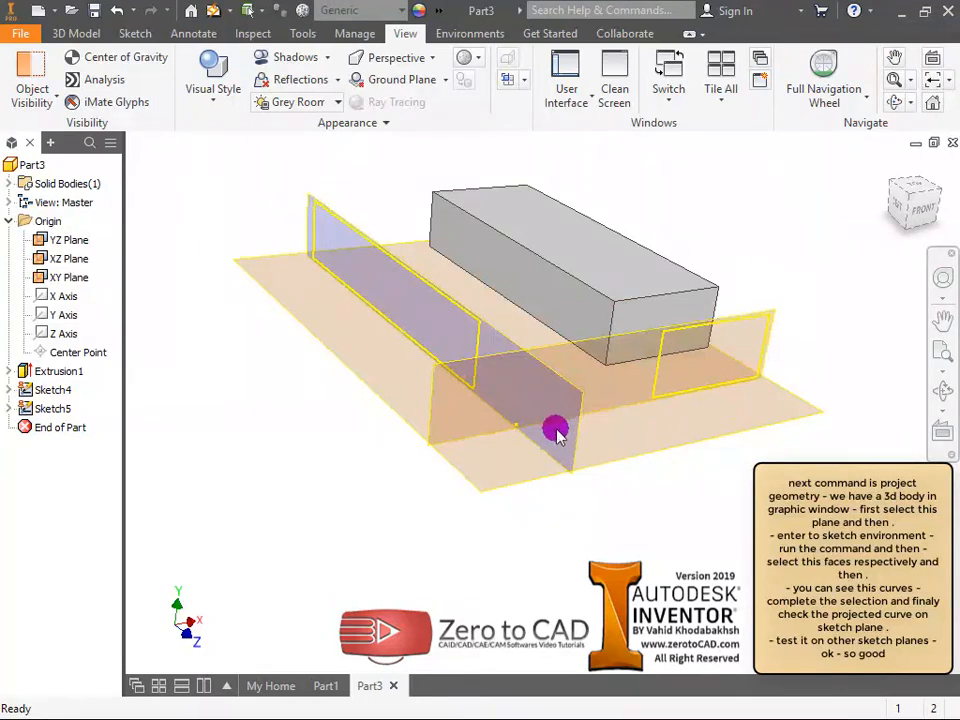
{"action": "middle_click_drag", "start_coordinate": [557, 432], "coordinate": [512, 452], "text": "shift"}
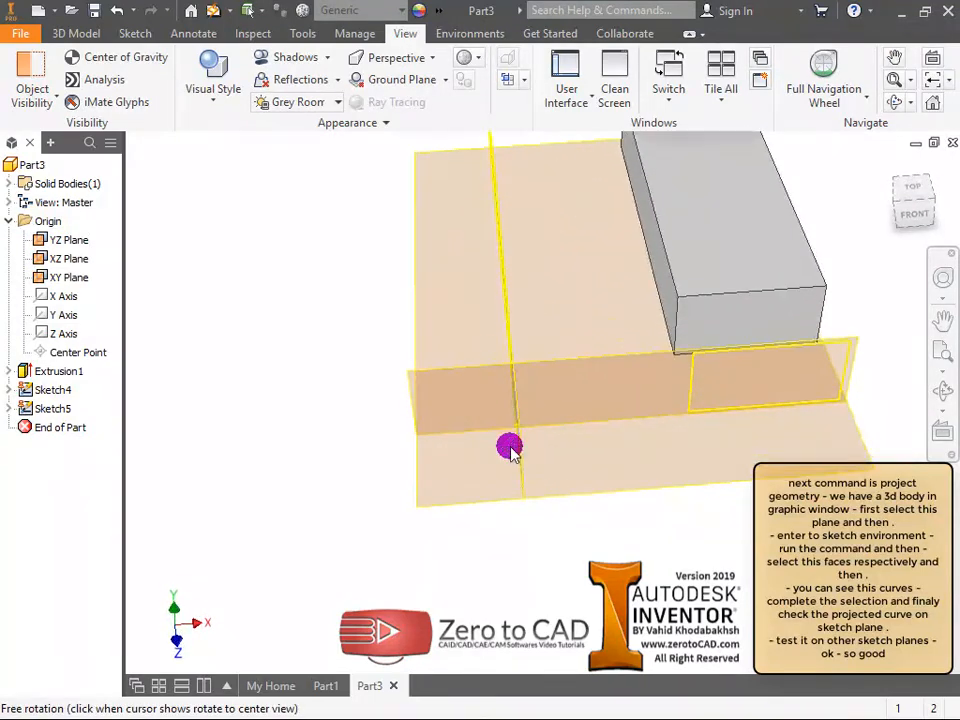
{"action": "left_click", "coordinate": [468, 507]}
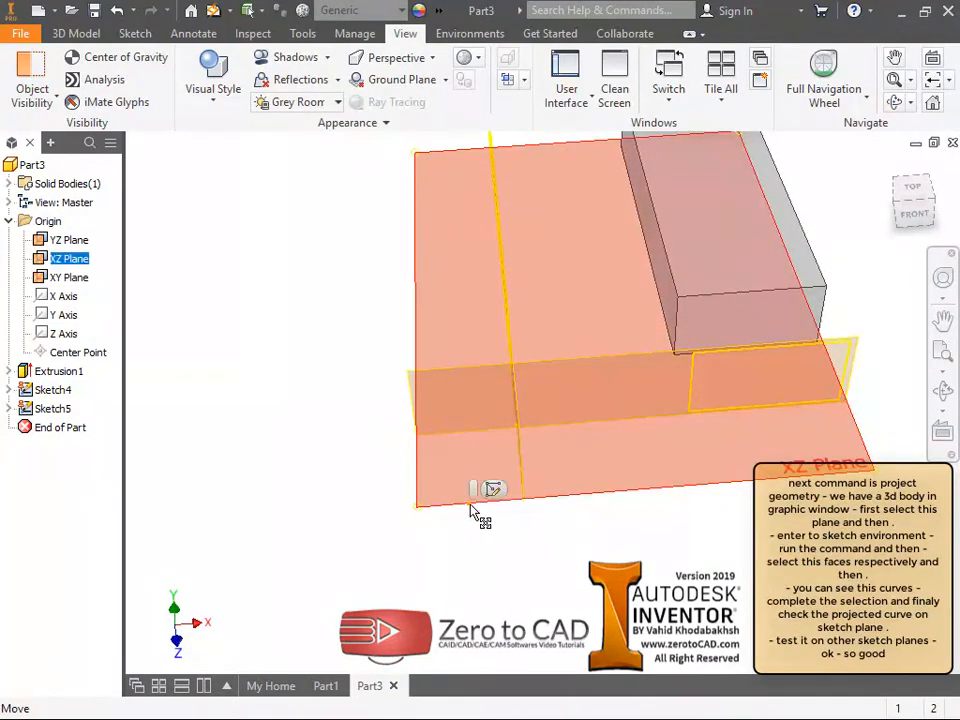
{"action": "left_click", "coordinate": [497, 492]}
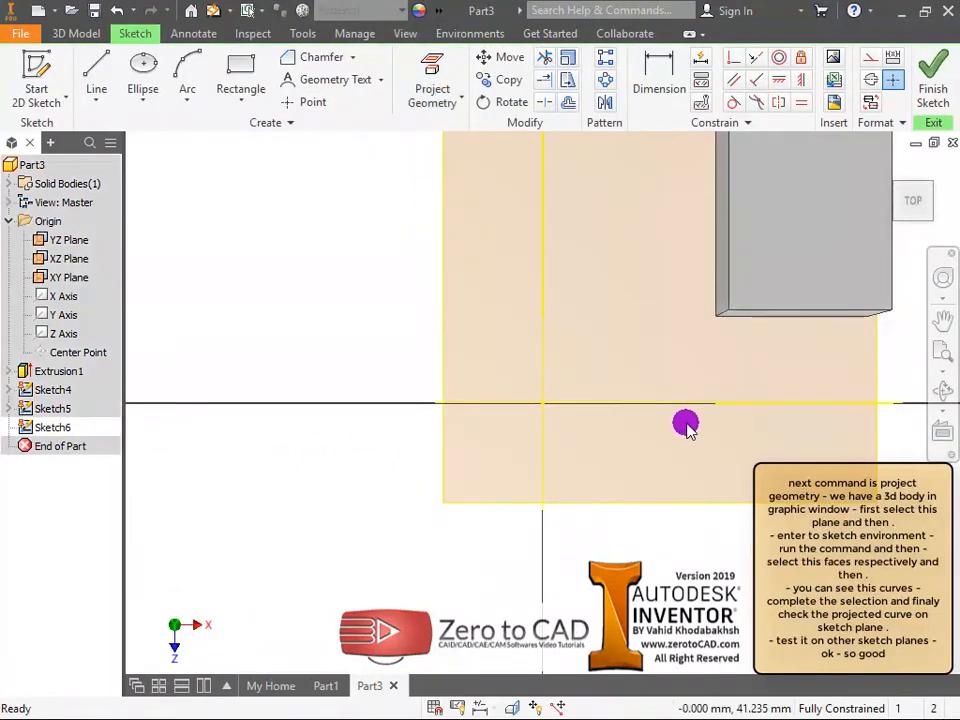
Project the rectangular box's outline onto the XZ plane with Project Geometry and finish the sketch.
{"action": "middle_click_drag", "start_coordinate": [686, 425], "coordinate": [517, 338]}
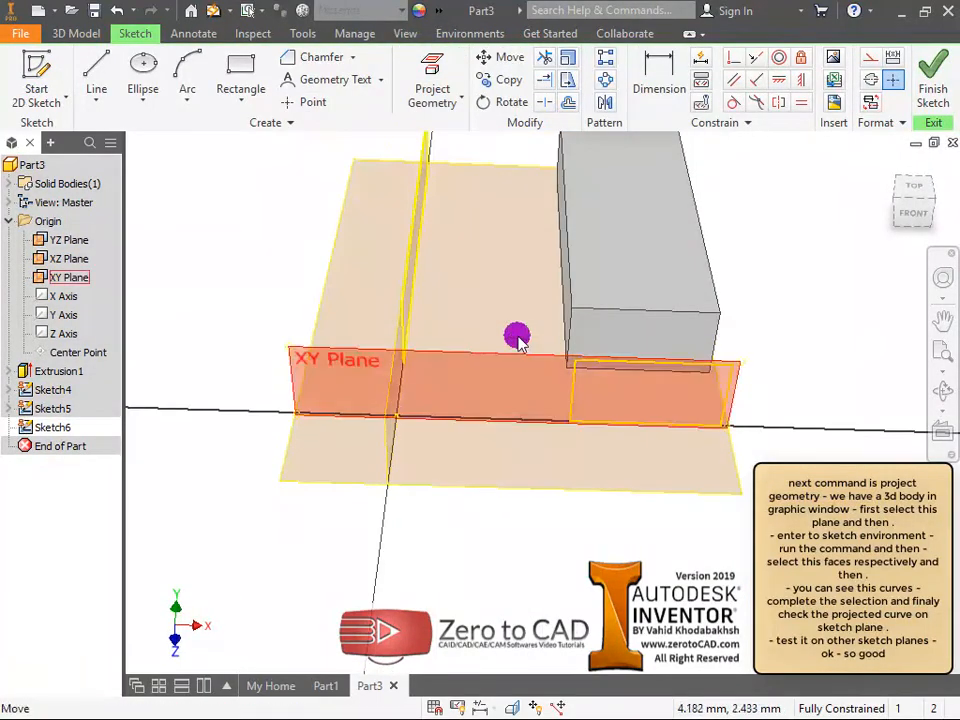
{"action": "left_click", "coordinate": [431, 66]}
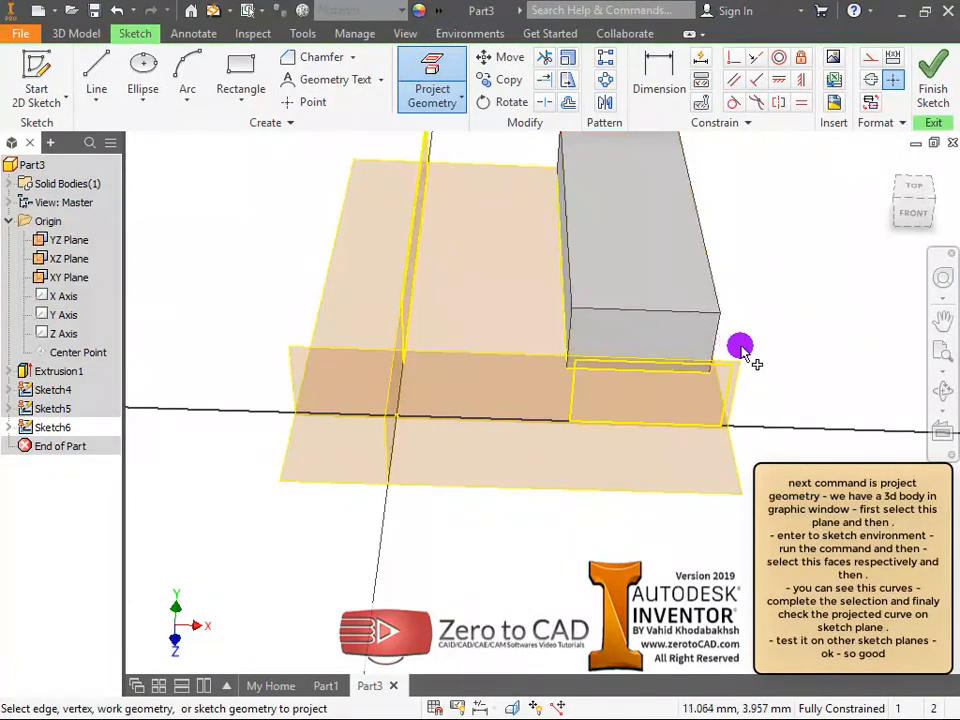
{"action": "left_click", "coordinate": [933, 90]}
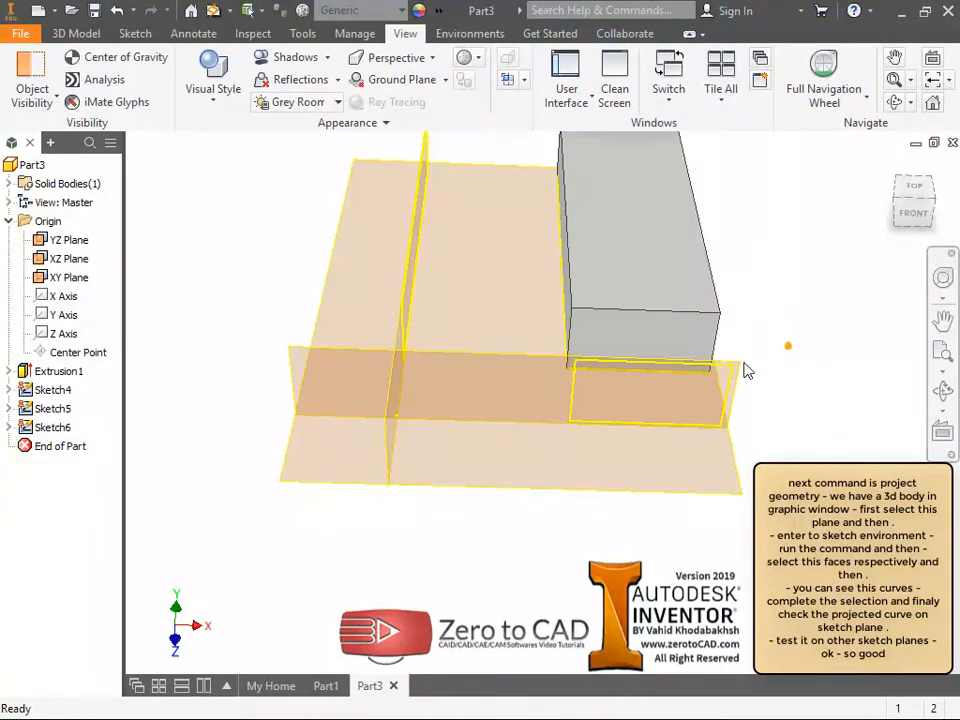
{"action": "middle_click_drag", "start_coordinate": [306, 489], "coordinate": [498, 346], "text": "shift"}
{"action": "left_click", "coordinate": [525, 362]}
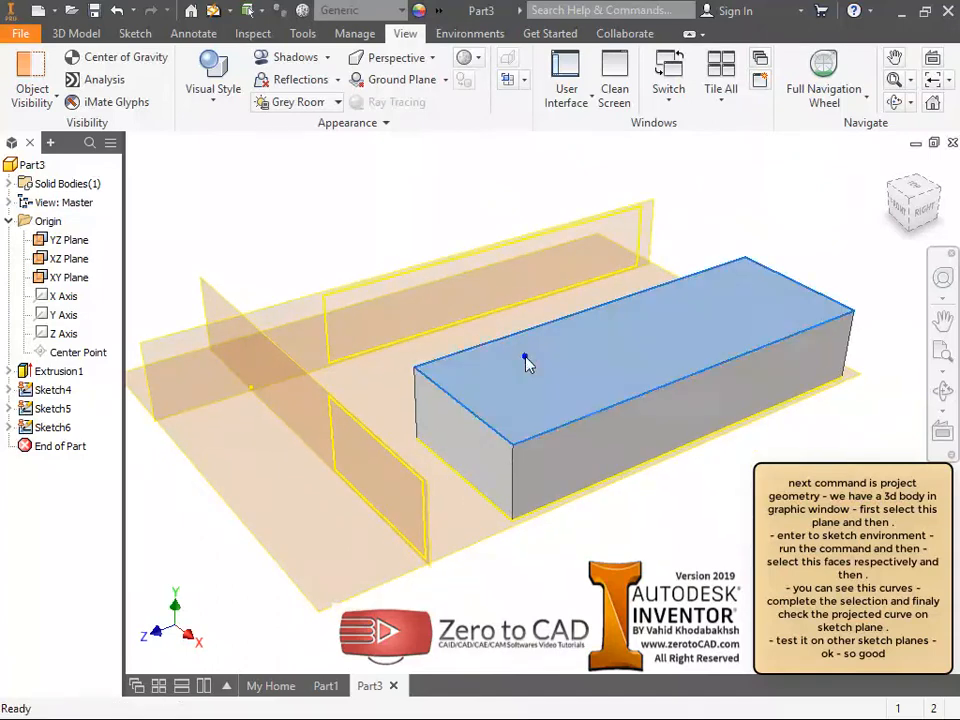
{"action": "right_click", "coordinate": [543, 368]}
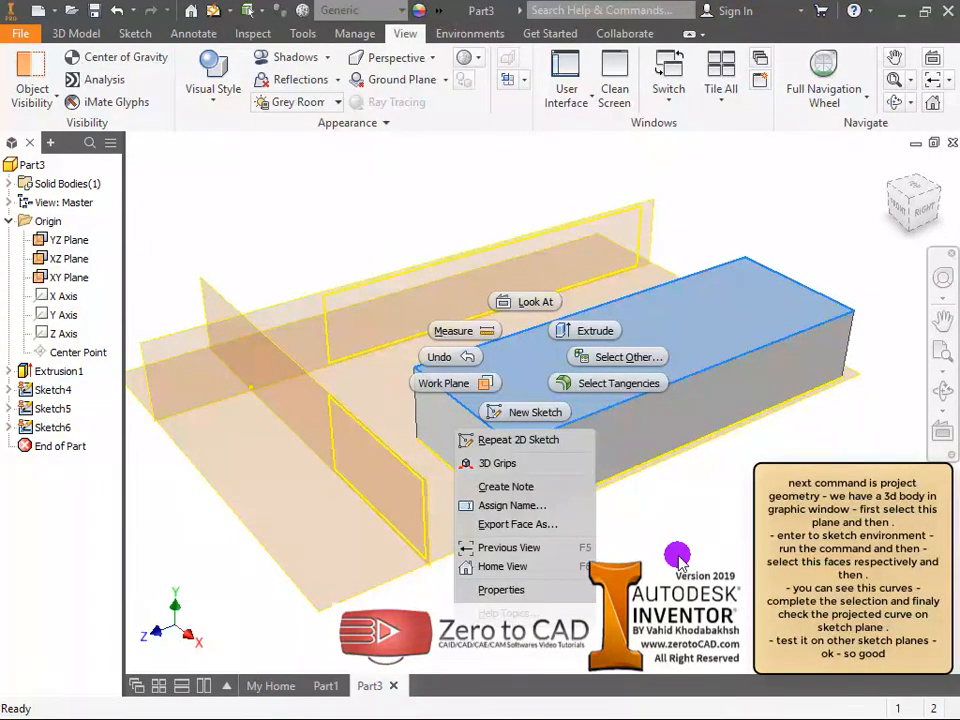
{"action": "left_click", "coordinate": [678, 558]}
{"action": "left_click", "coordinate": [52, 371]}
{"action": "right_click", "coordinate": [50, 370]}
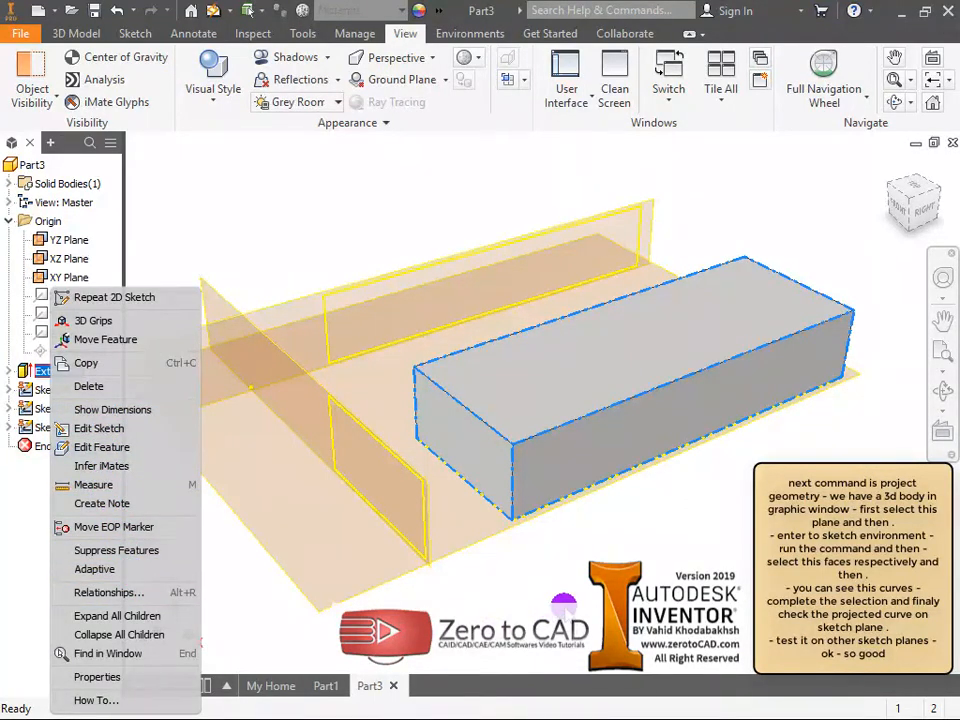
{"action": "left_click", "coordinate": [418, 450]}
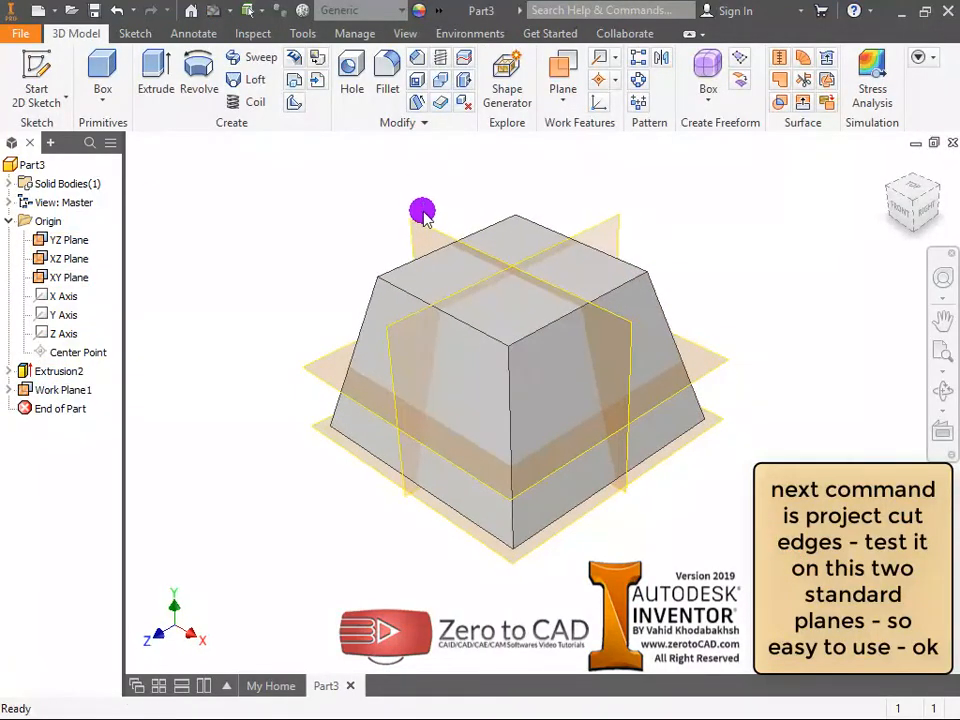
Create a sketch on the XY plane of the tapered block, project its cut edges with Project Cut Edges and finish the sketch.
{"action": "left_click", "coordinate": [431, 210]}
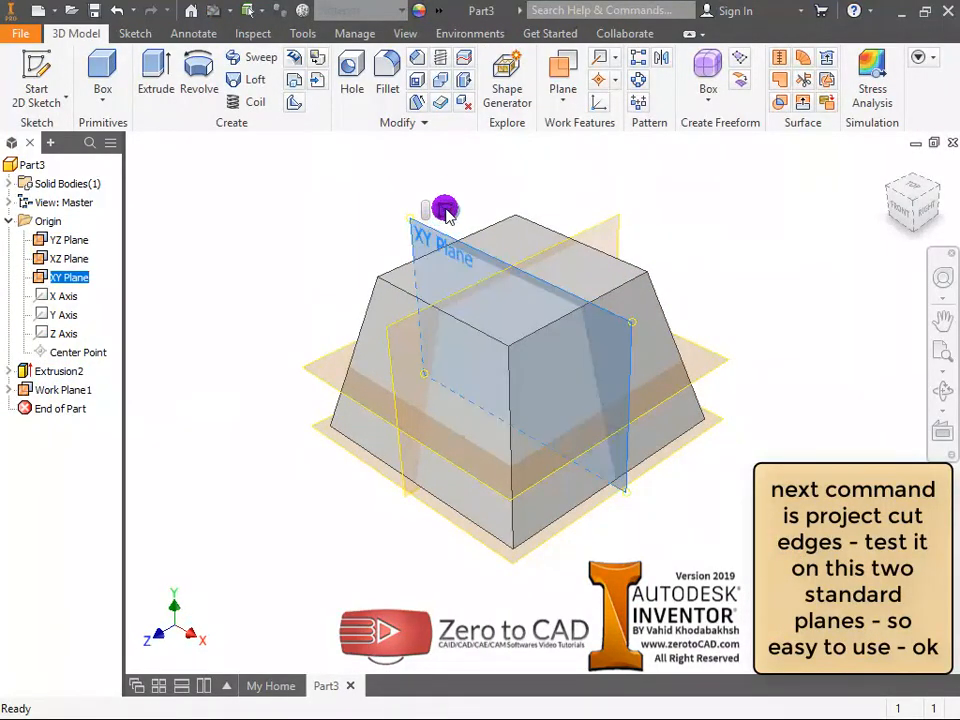
{"action": "left_click", "coordinate": [445, 209]}
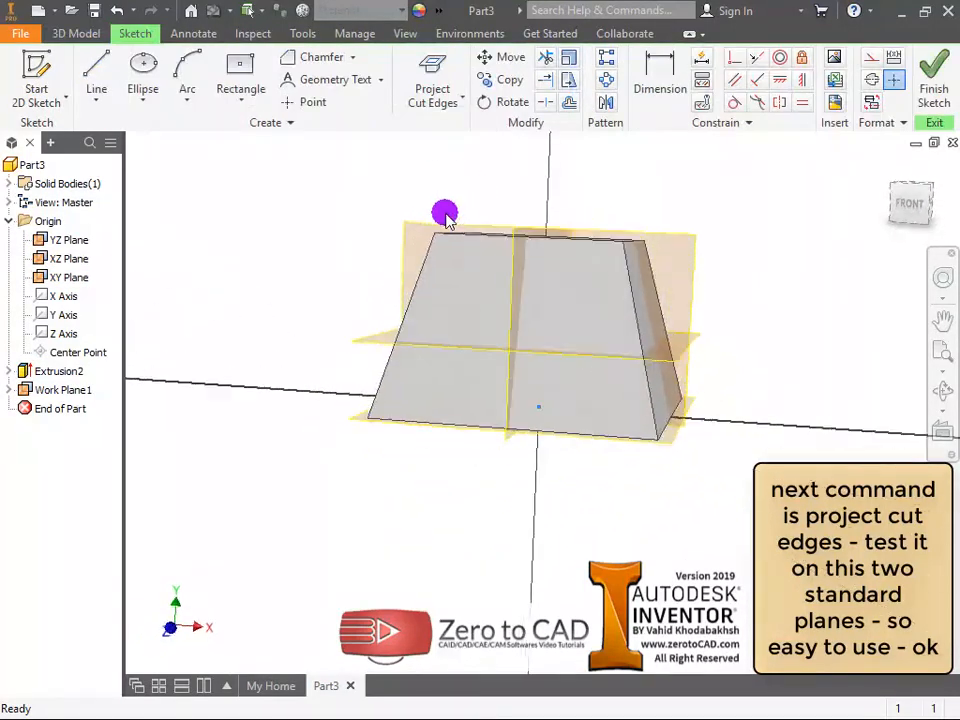
{"action": "mouse_move", "coordinate": [555, 298]}
{"action": "middle_mouse_down", "text": "shift"}
{"action": "mouse_move", "coordinate": [544, 319]}
{"action": "mouse_move", "coordinate": [559, 358]}
{"action": "mouse_move", "coordinate": [542, 328]}
{"action": "mouse_move", "coordinate": [525, 327]}
{"action": "mouse_move", "coordinate": [514, 279]}
{"action": "middle_mouse_up", "text": "shift"}
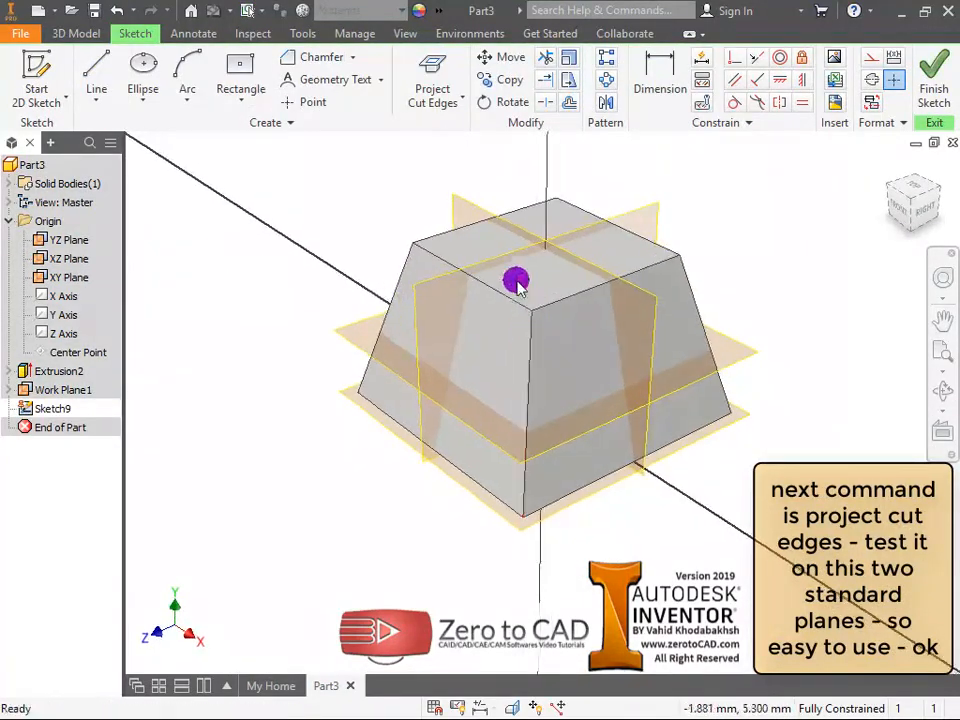
{"action": "left_click", "coordinate": [444, 104]}
{"action": "left_click", "coordinate": [441, 164]}
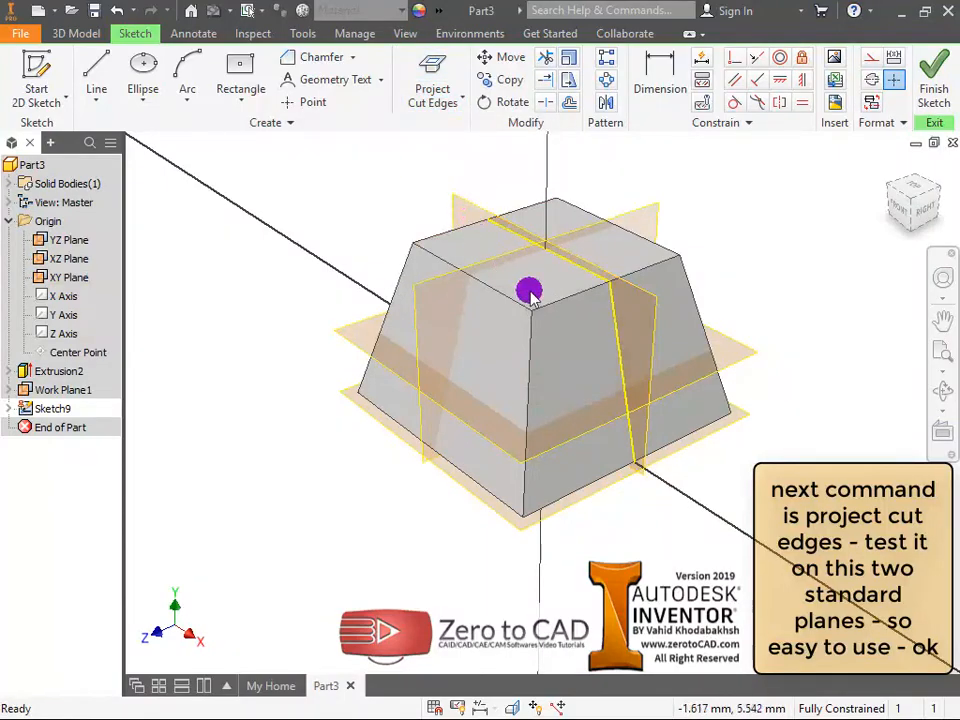
{"action": "middle_click_drag", "start_coordinate": [529, 292], "coordinate": [701, 501], "text": "shift"}
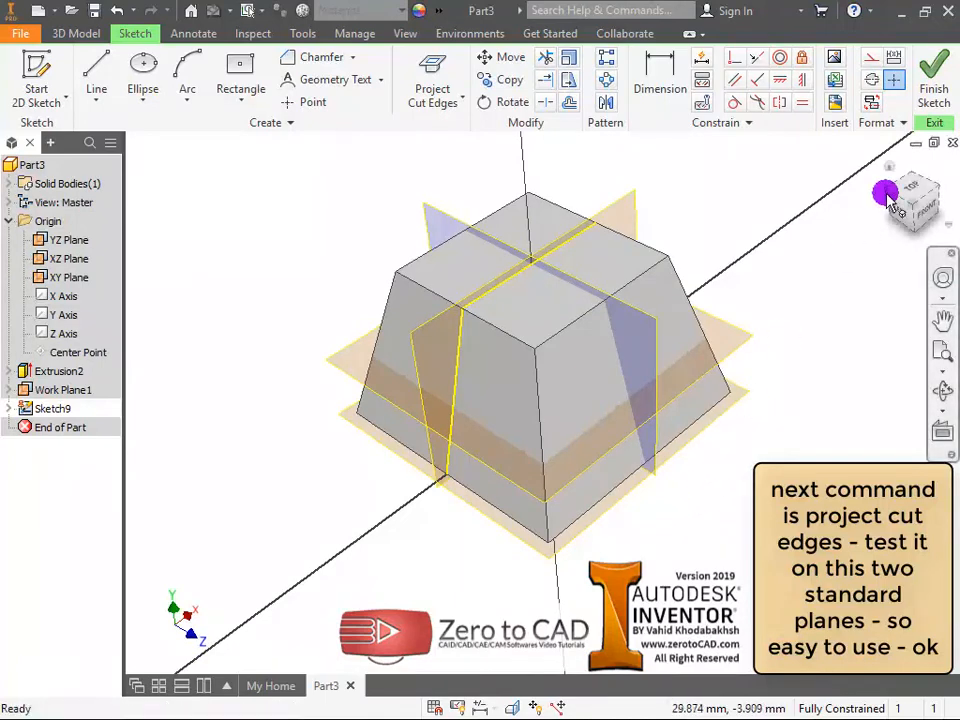
{"action": "left_click", "coordinate": [935, 86]}
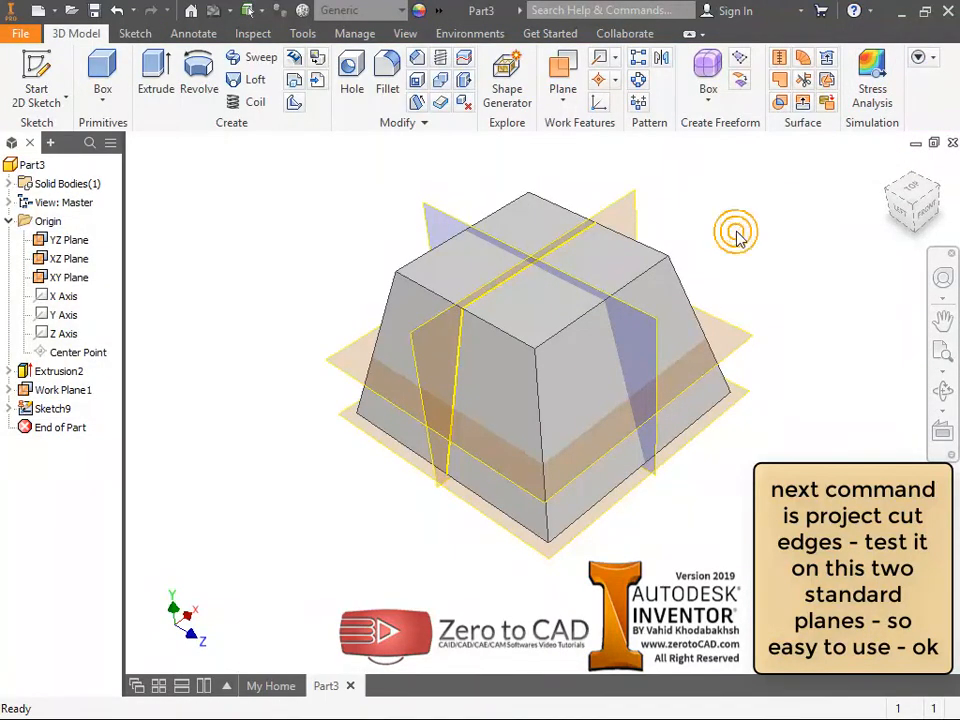
Create a sketch on the YZ plane, project the tapered block's cut edges onto it and finish the sketch.
{"action": "left_click", "coordinate": [655, 330]}
{"action": "left_click", "coordinate": [673, 313]}
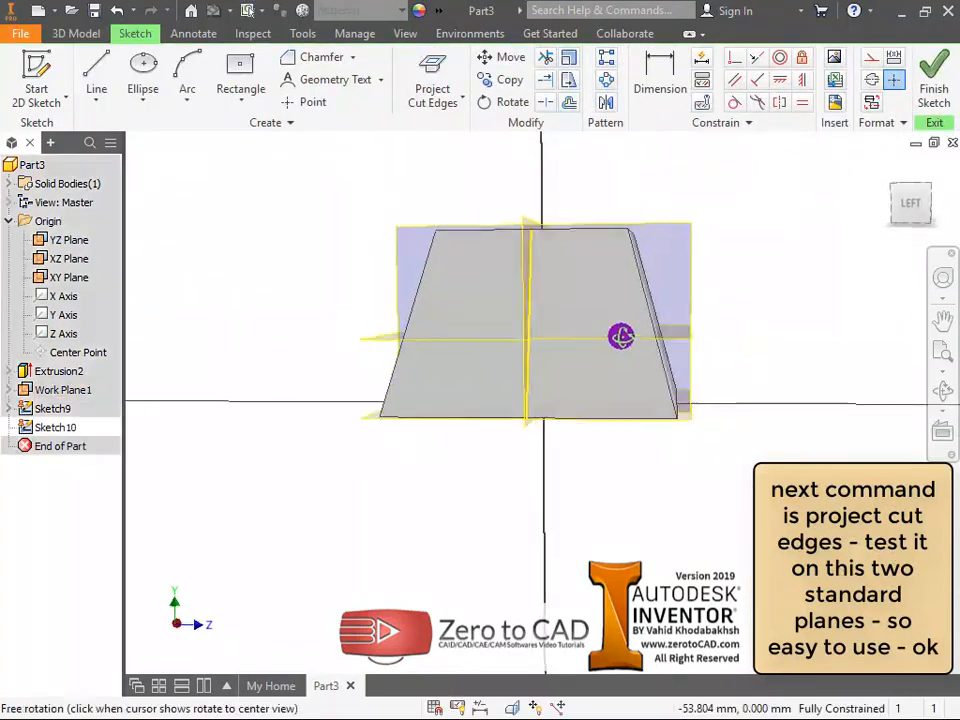
{"action": "left_click_drag", "start_coordinate": [621, 336], "coordinate": [601, 364]}
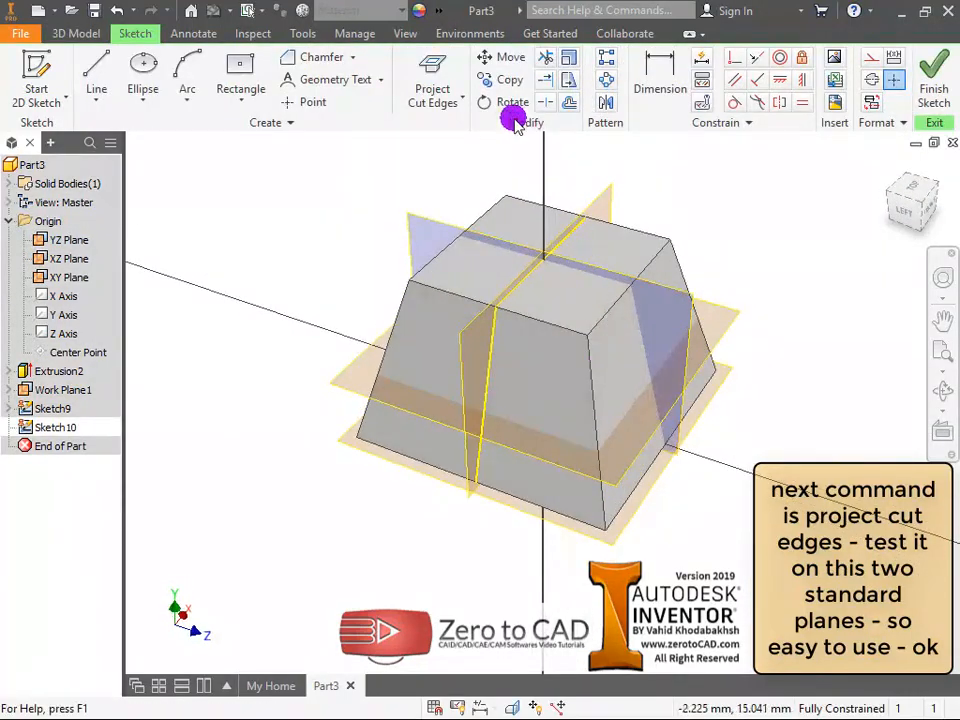
{"action": "left_click", "coordinate": [934, 92]}
Create a sketch on Work Plane1, project the tapered block's horizontal cut edges onto it and finish the sketch.
{"action": "mouse_move", "coordinate": [443, 421]}
{"action": "middle_mouse_down"}
{"action": "mouse_move", "coordinate": [454, 414]}
{"action": "mouse_move", "coordinate": [426, 415]}
{"action": "middle_mouse_up"}
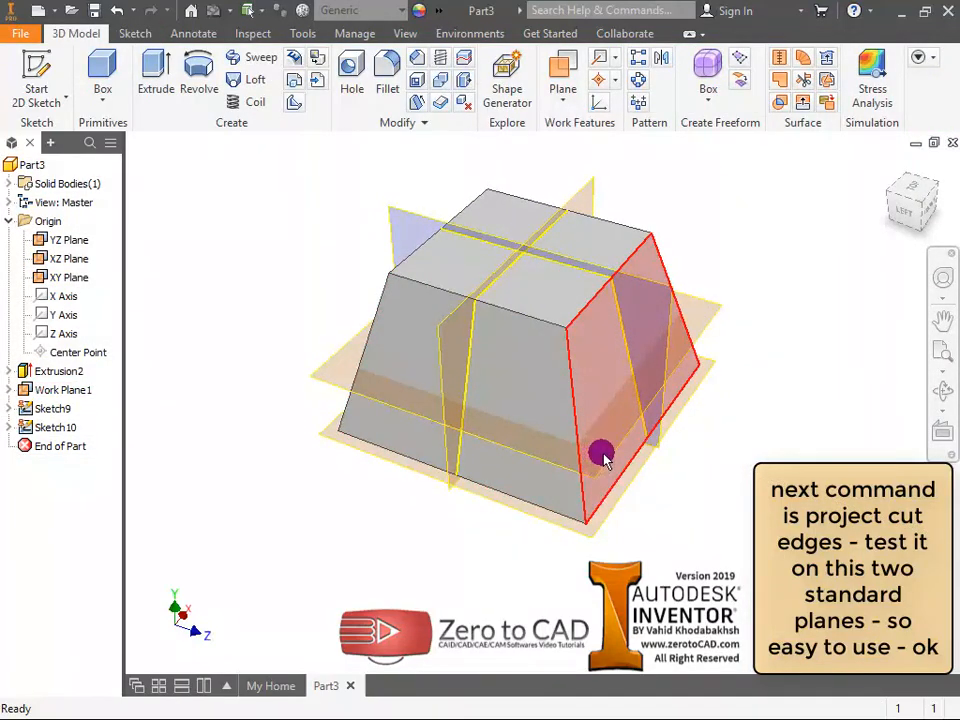
{"action": "left_click", "coordinate": [590, 481]}
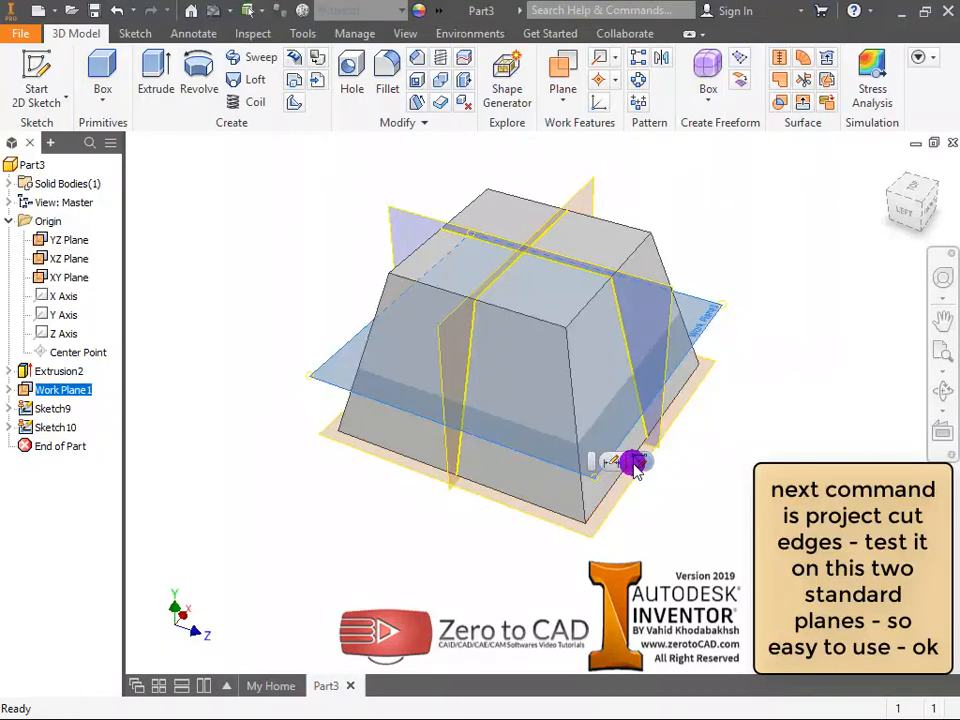
{"action": "left_click", "coordinate": [633, 463]}
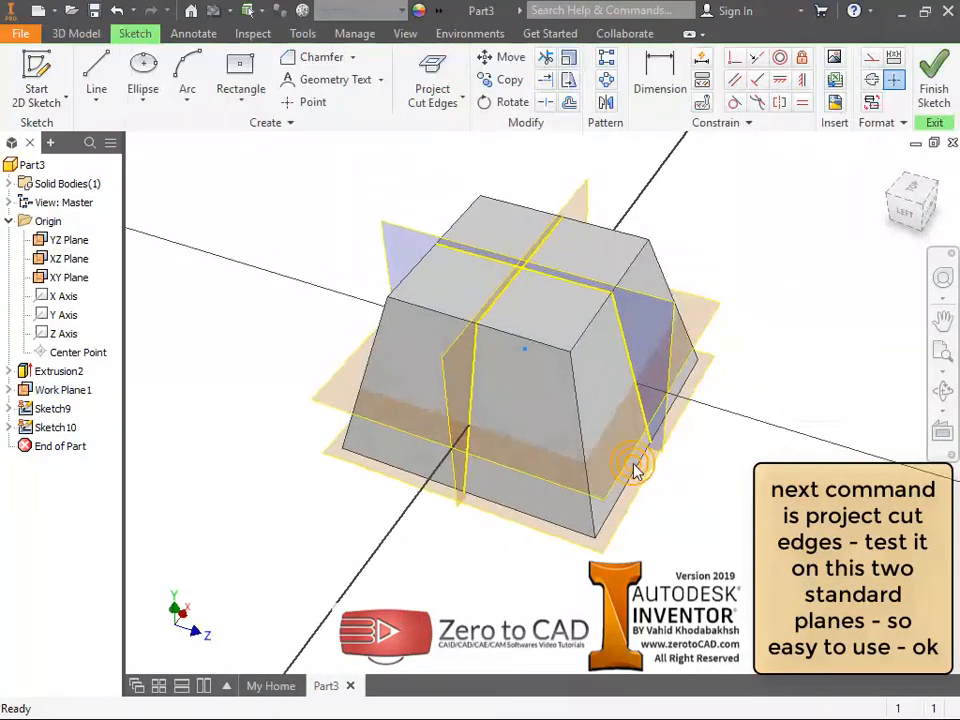
{"action": "mouse_move", "coordinate": [480, 460]}
{"action": "middle_mouse_down", "text": "shift"}
{"action": "mouse_move", "coordinate": [477, 375]}
{"action": "mouse_move", "coordinate": [525, 377]}
{"action": "mouse_move", "coordinate": [429, 508]}
{"action": "mouse_move", "coordinate": [426, 489]}
{"action": "middle_mouse_up", "text": "shift"}
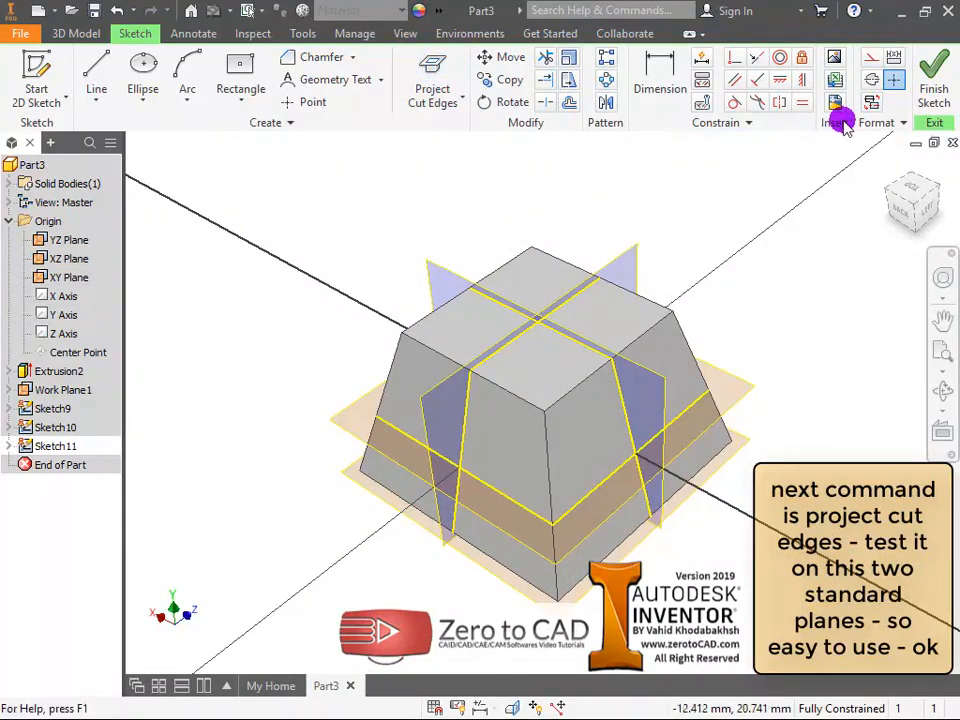
{"action": "left_click", "coordinate": [928, 68]}
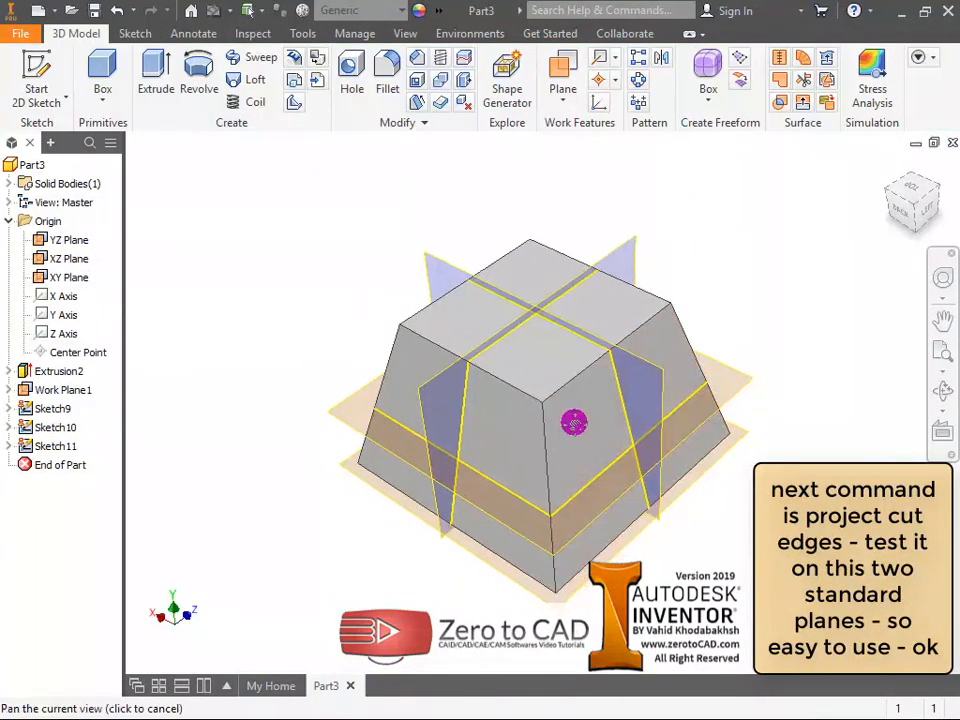
{"action": "scroll", "coordinate": [552, 390], "scroll_direction": "down", "scroll_amount": 4}
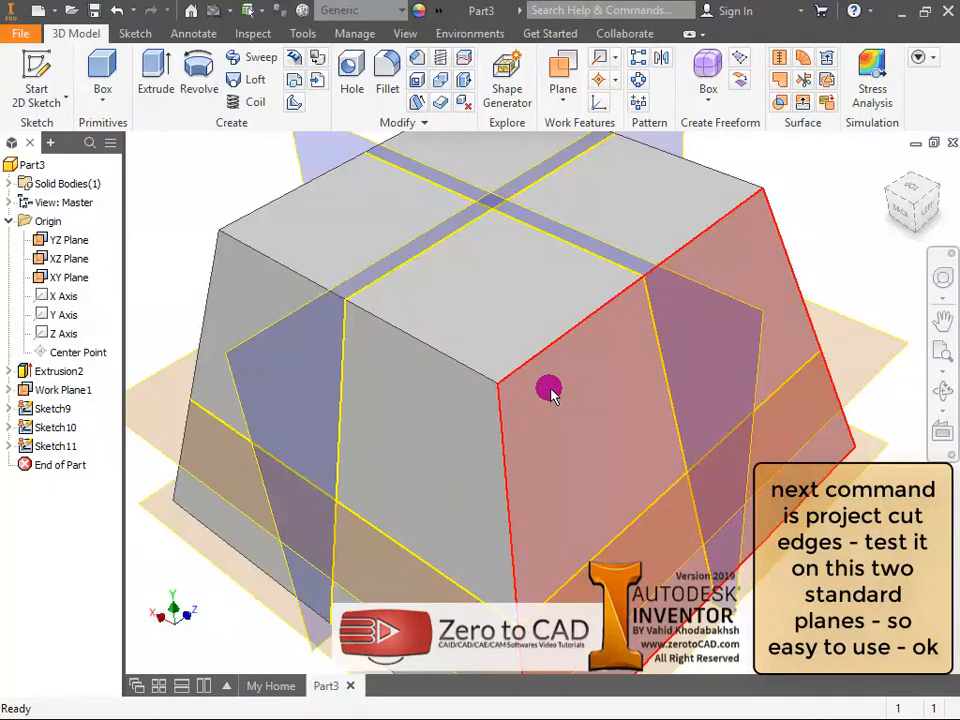